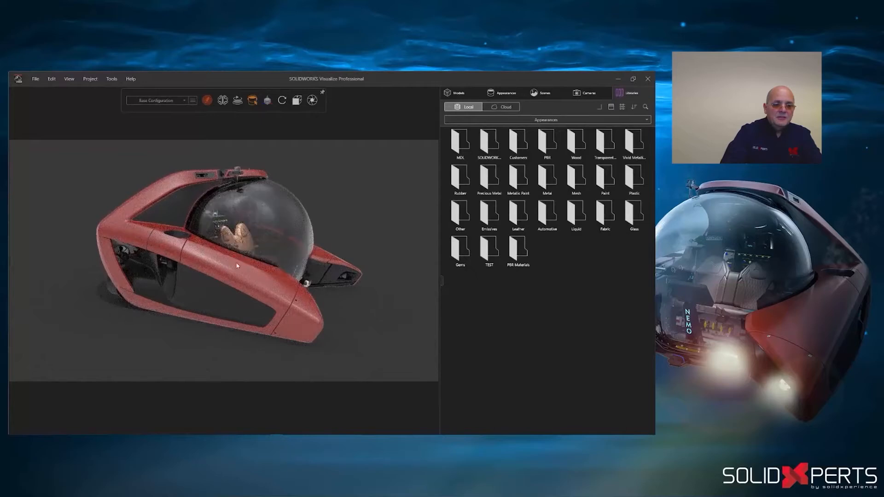
- Apply the lakeside_4k environment from the local Environments library to the submersible scene and orbit to a front three-quarter view
click(518, 120)
click(517, 133)
scroll(652, 158, down, 2)
scroll(652, 158, down, 1)
drag(460, 414, 379, 324)
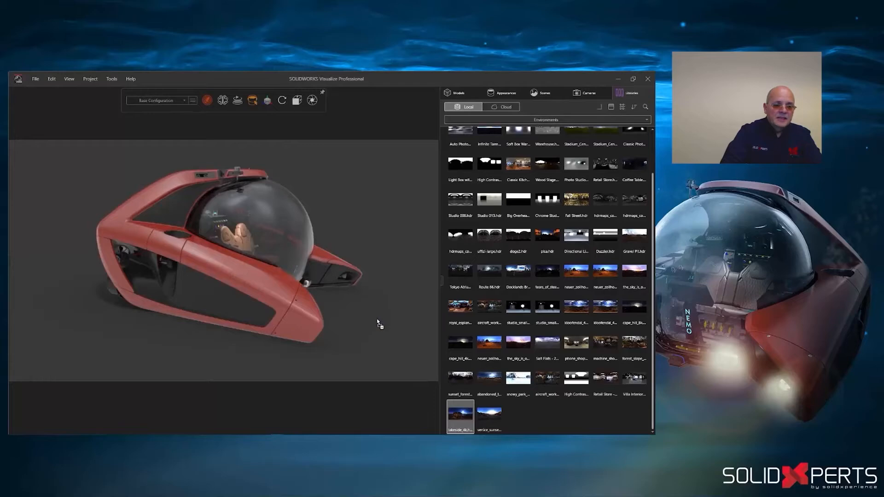
drag(374, 318, 323, 305)
middle_drag(324, 304, 328, 305)
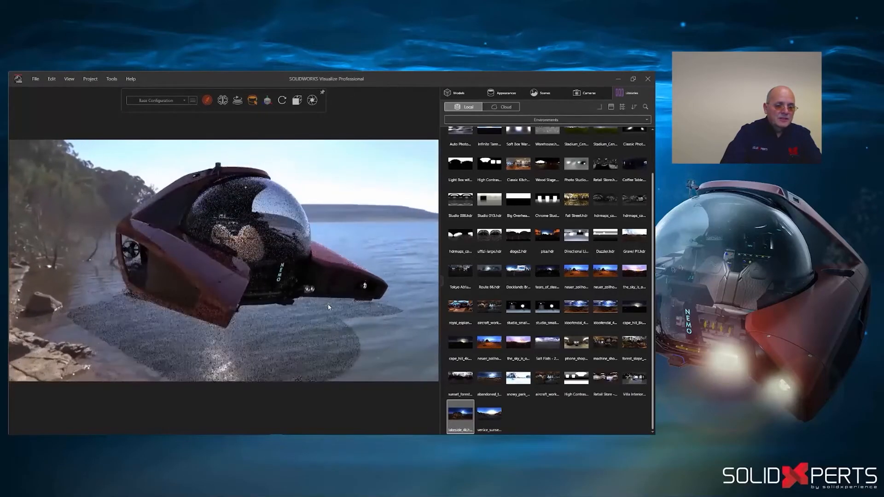
- Apply the Cruise Ship backplate from the library's Nemo folder and turn the submersible to face the opposite way
click(542, 121)
click(486, 174)
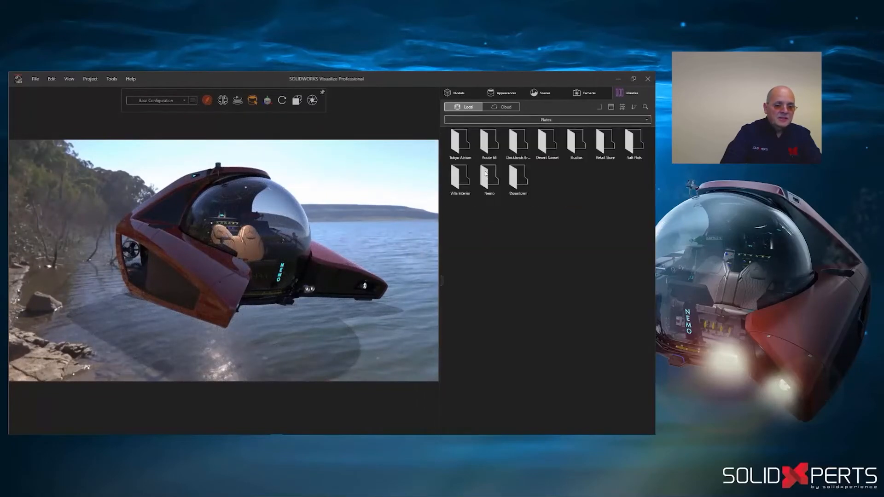
double_click(485, 174)
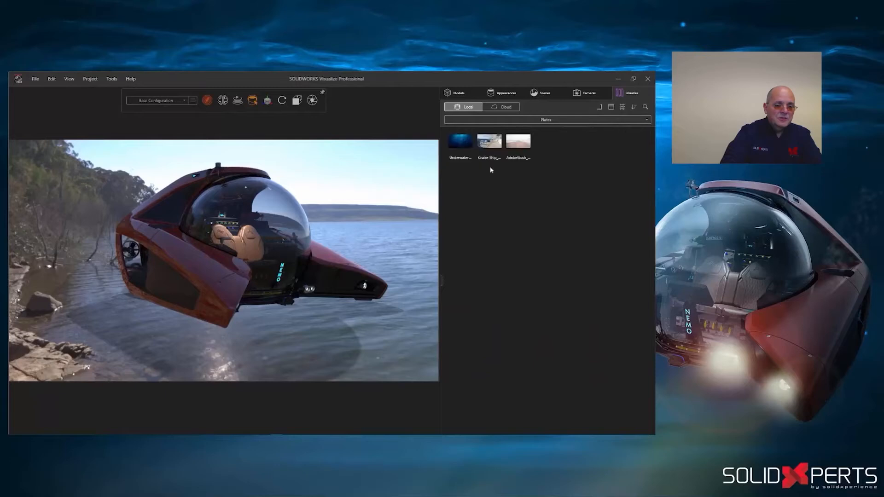
drag(436, 164, 383, 174)
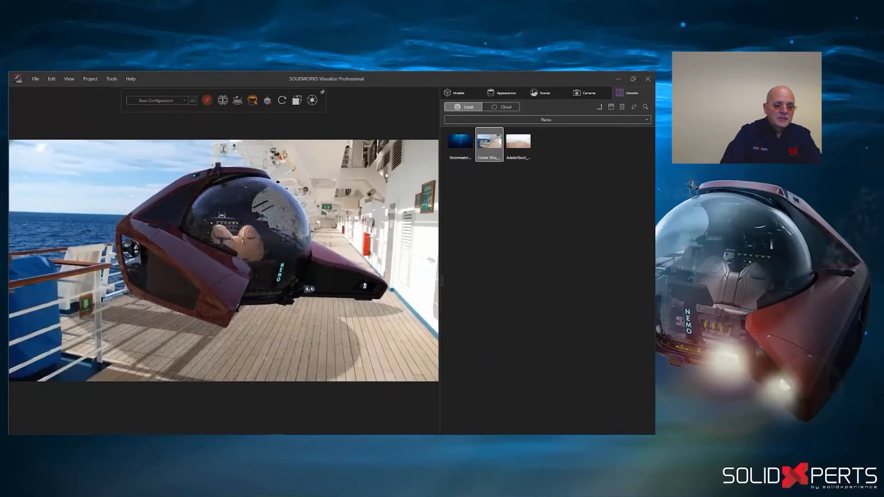
drag(330, 230, 322, 258)
middle_drag(322, 258, 285, 251)
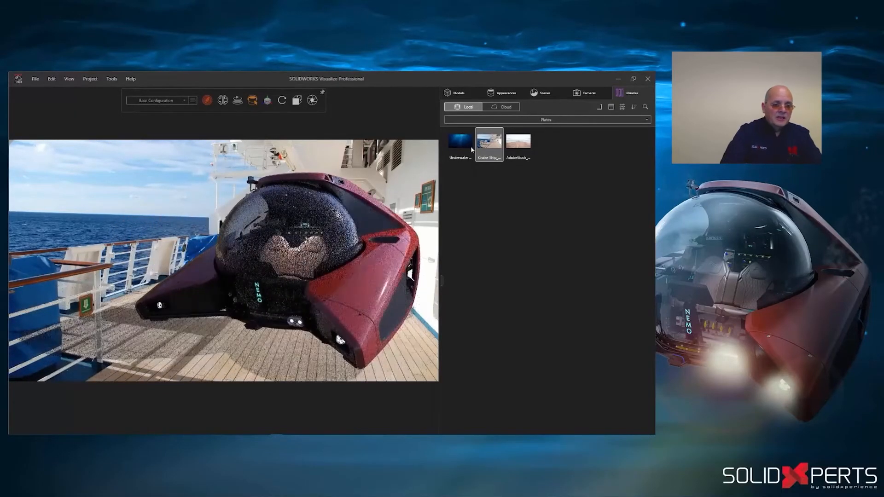
- Lower the Default Camera's perspective slightly and start Match Camera, aligning the red X guides with the horizon and the ship's upper structure
click(578, 94)
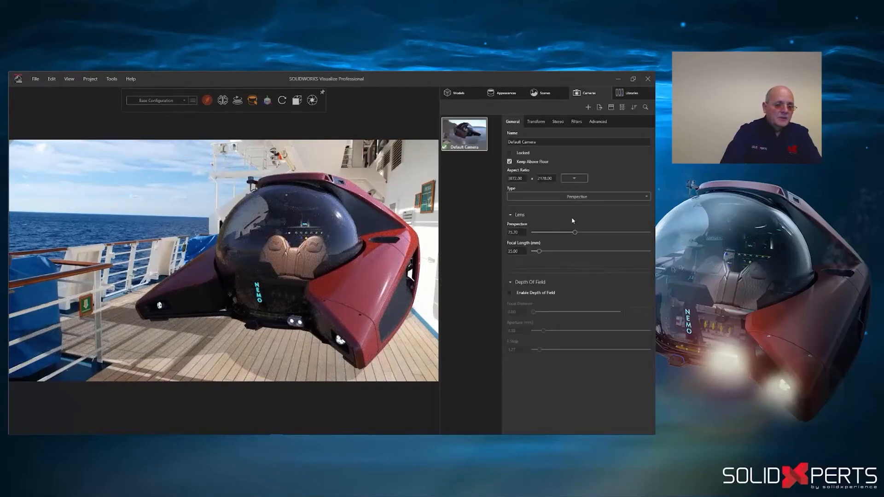
mouse_move(572, 235)
mouse_down()
mouse_move(554, 235)
mouse_move(568, 236)
mouse_up()
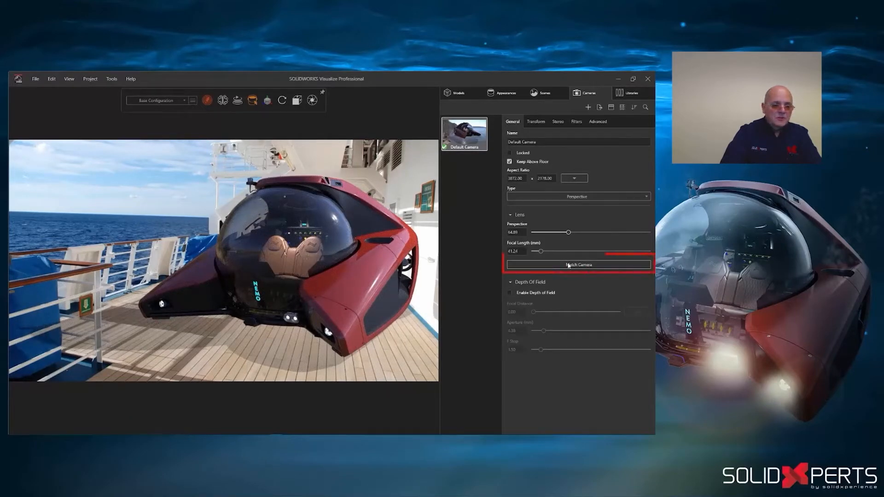
click(570, 266)
drag(238, 224, 63, 245)
drag(278, 171, 362, 168)
drag(188, 209, 226, 172)
drag(170, 352, 44, 212)
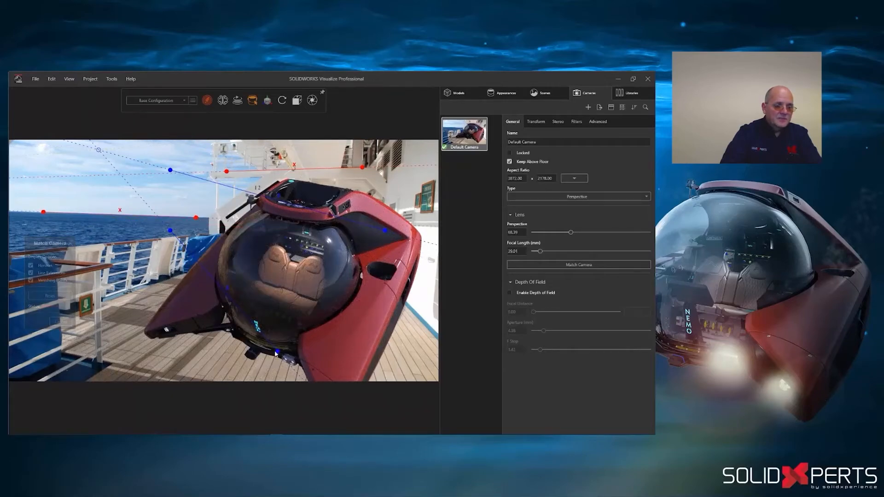
- Align the blue Z guides with the deck edges below the railing and along the cabin wall, and accept the camera match
drag(120, 313, 109, 301)
drag(170, 230, 175, 277)
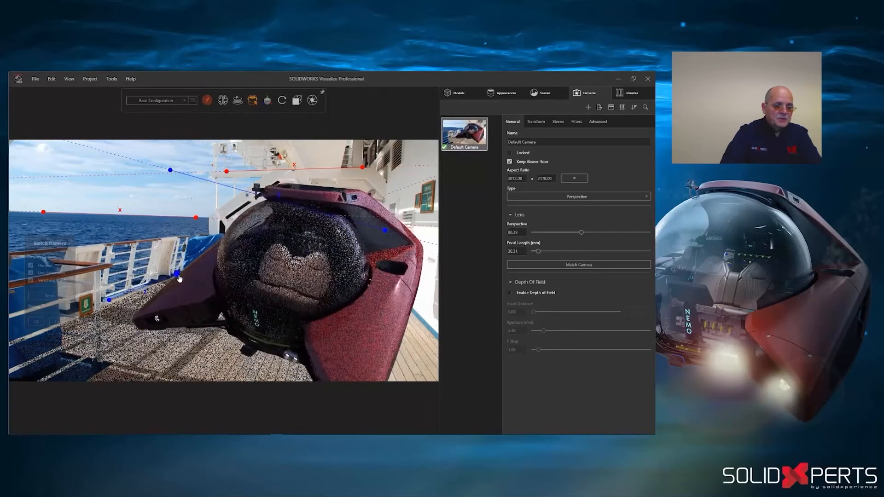
drag(386, 231, 432, 335)
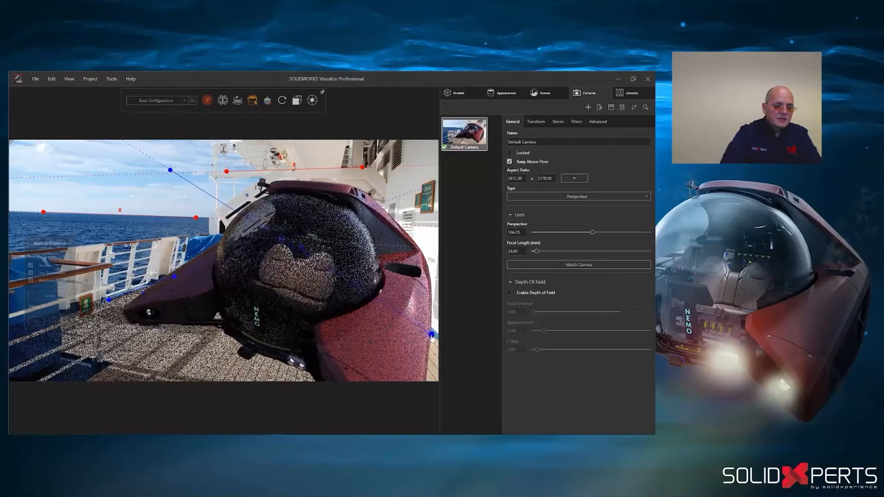
drag(171, 171, 395, 291)
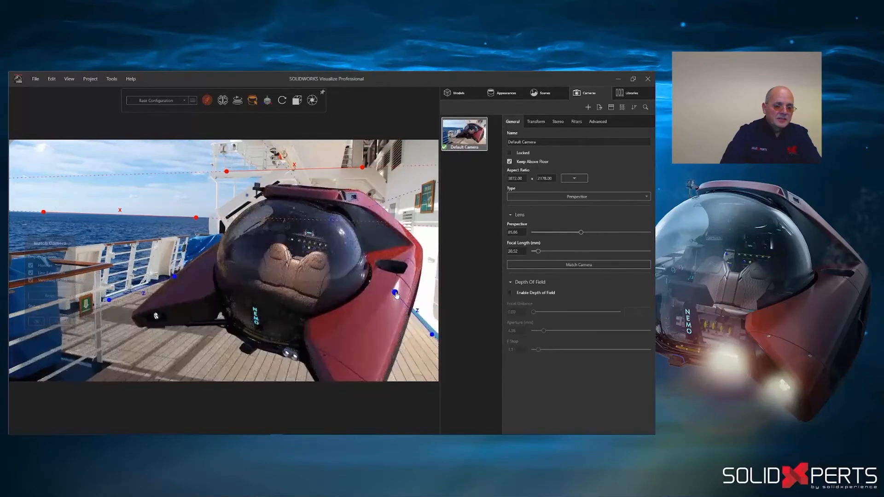
click(36, 321)
- Reposition the submersible view on the deck and rotate the lakeside_4k environment to about 139 degrees
drag(321, 330, 304, 311)
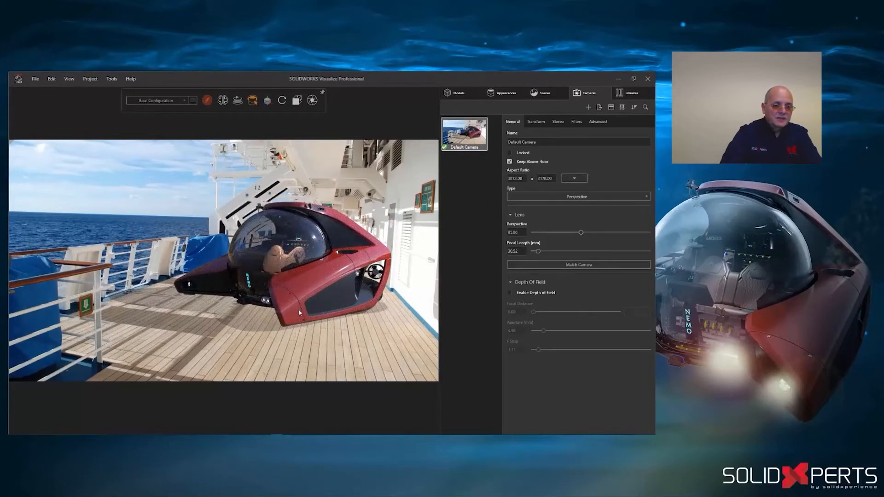
click(536, 95)
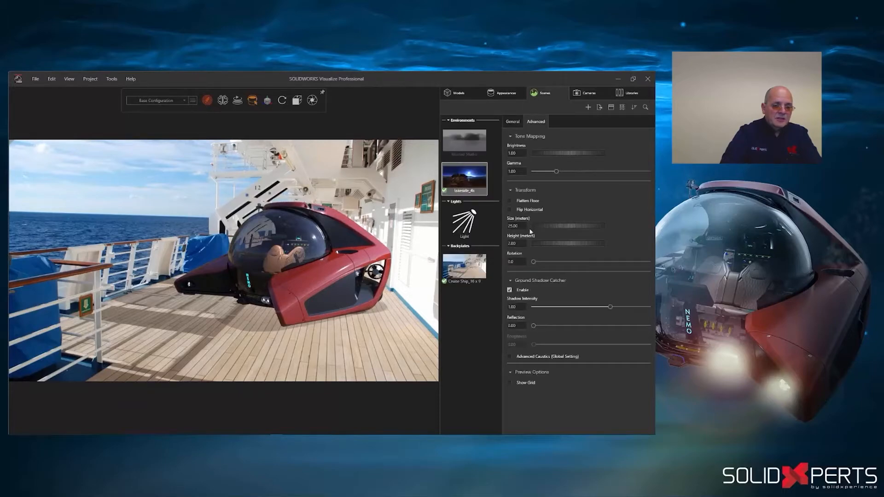
drag(534, 263, 578, 267)
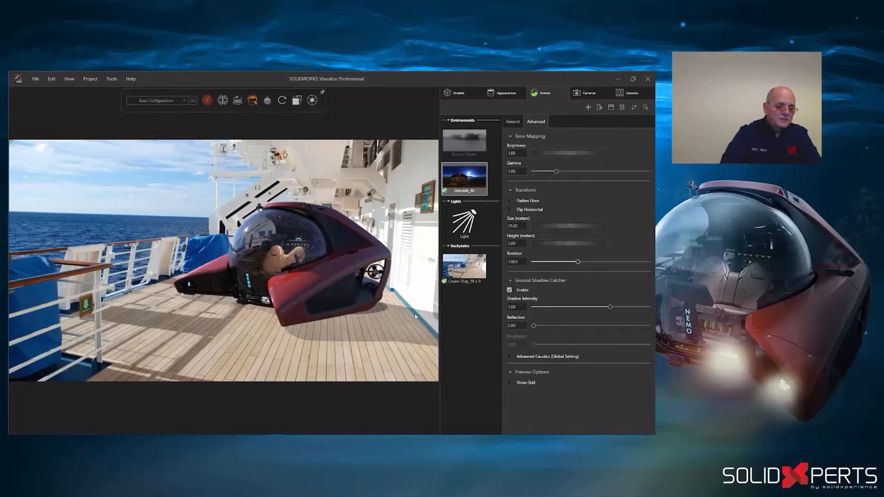
- Add a new Wall primitive model to the project
click(458, 93)
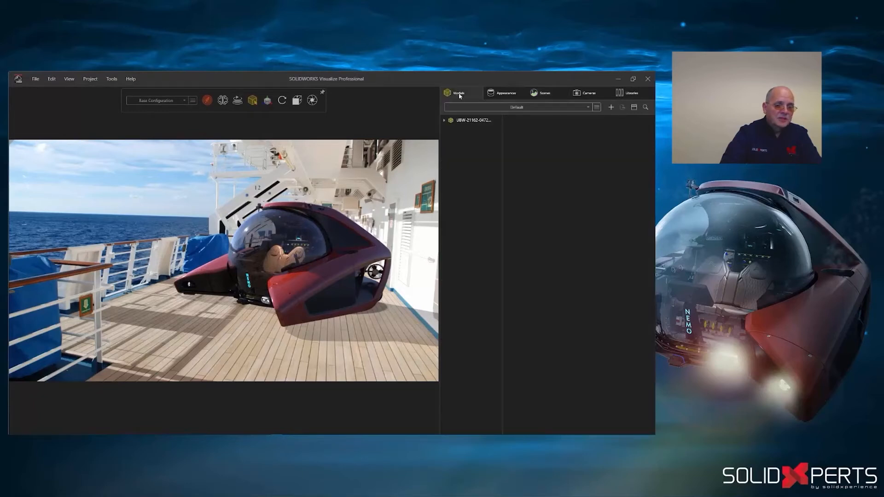
click(611, 107)
mouse_move(591, 115)
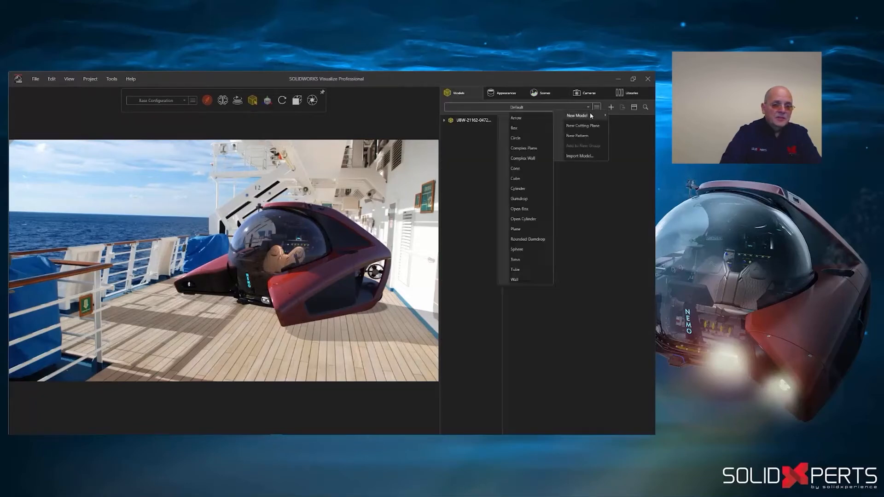
click(528, 280)
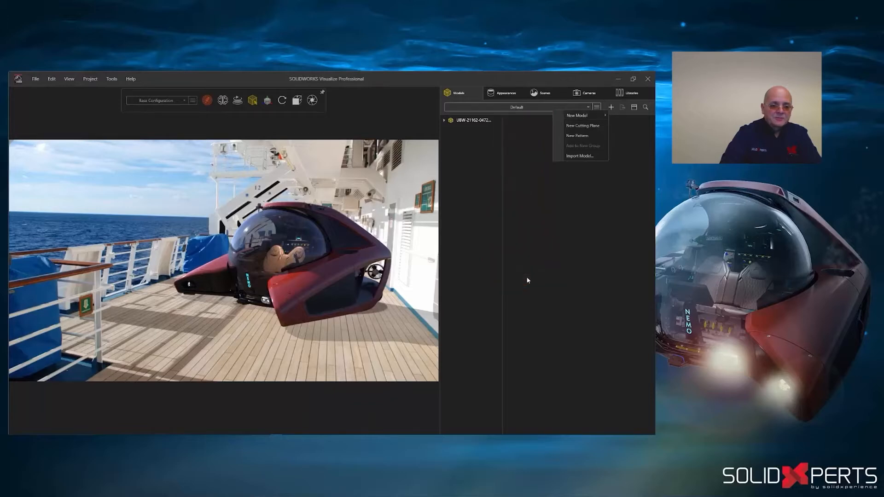
- Move the wall model against the ship's cabin wall in Preview rendering, and return to Accurate rendering
click(207, 100)
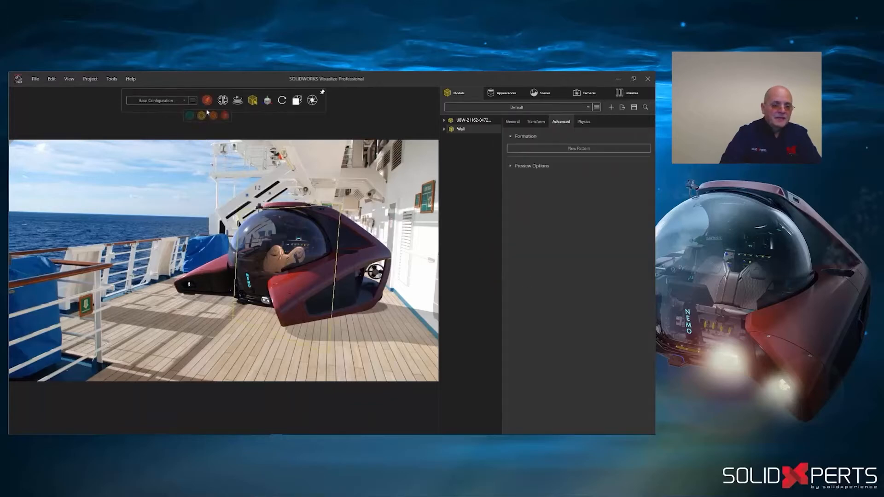
click(240, 118)
drag(302, 277, 358, 278)
click(275, 116)
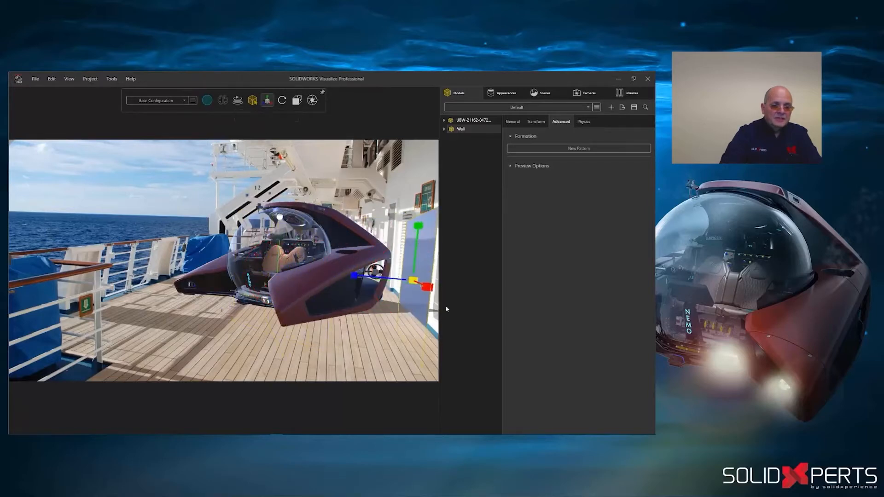
click(489, 379)
mouse_move(207, 100)
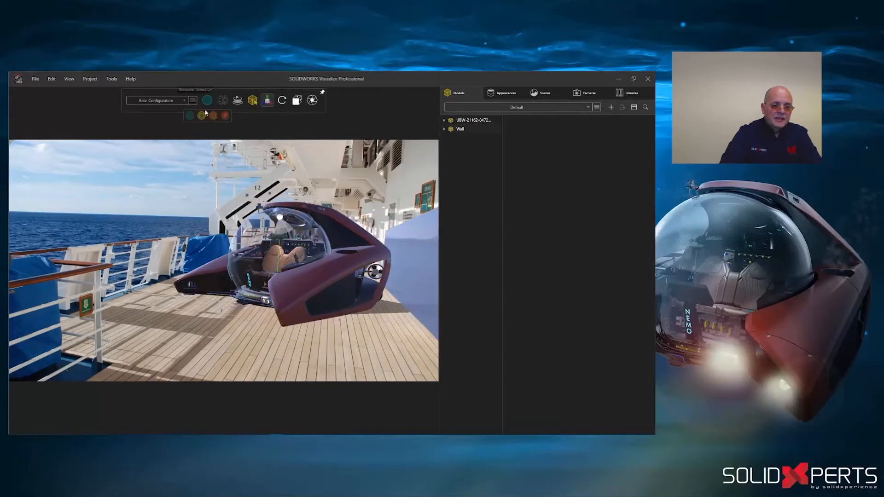
click(226, 116)
- Enable the shadow catcher on Wall Part 1 of the wall model
click(460, 129)
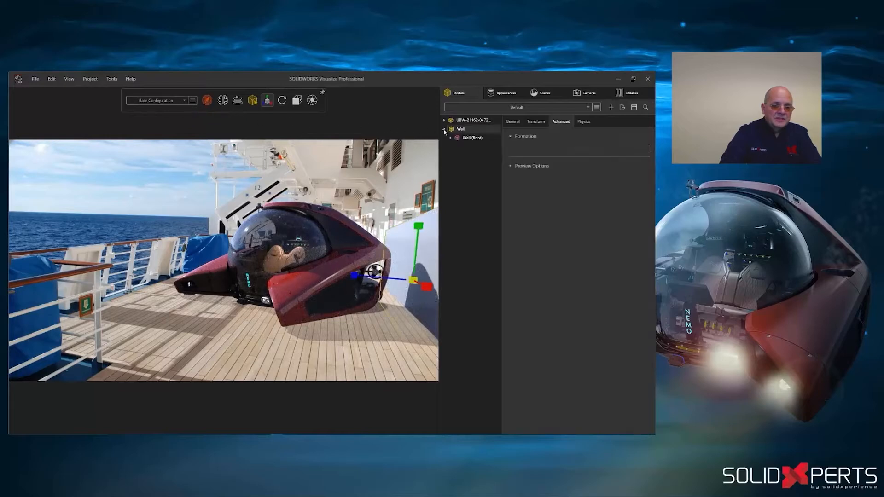
click(476, 147)
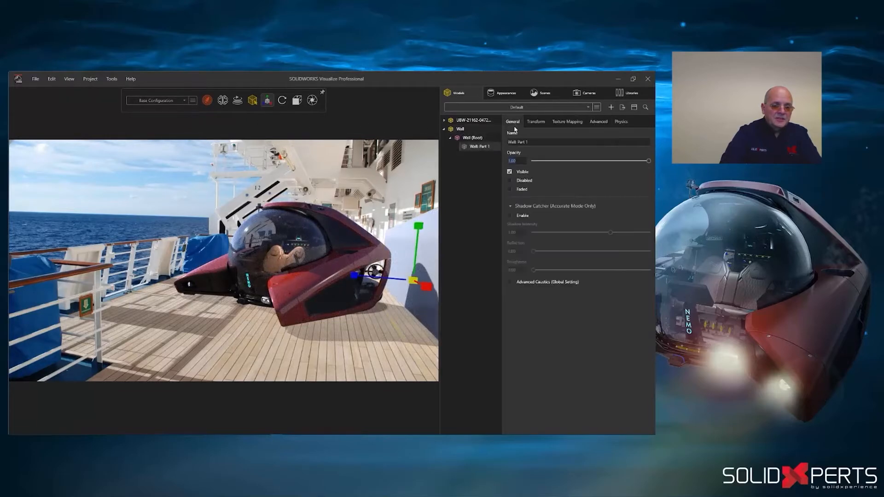
click(509, 216)
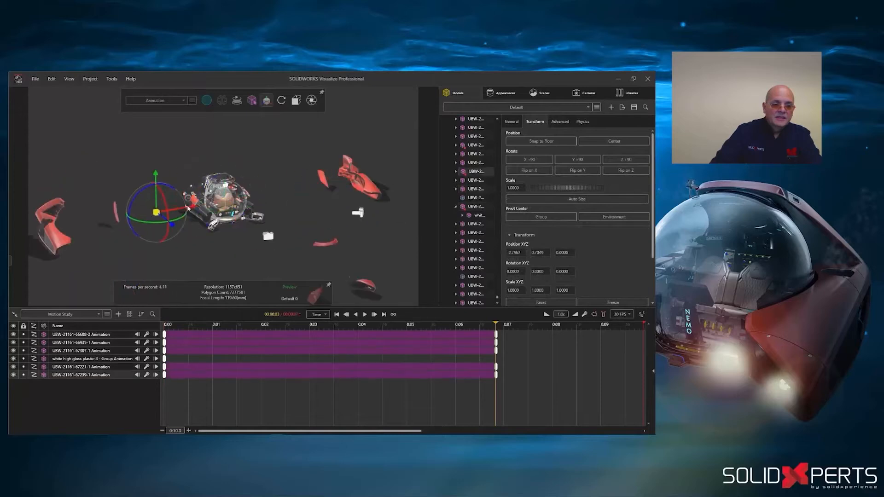
drag(211, 325, 347, 325)
click(107, 335)
ctrl+click(103, 344)
right_click(103, 343)
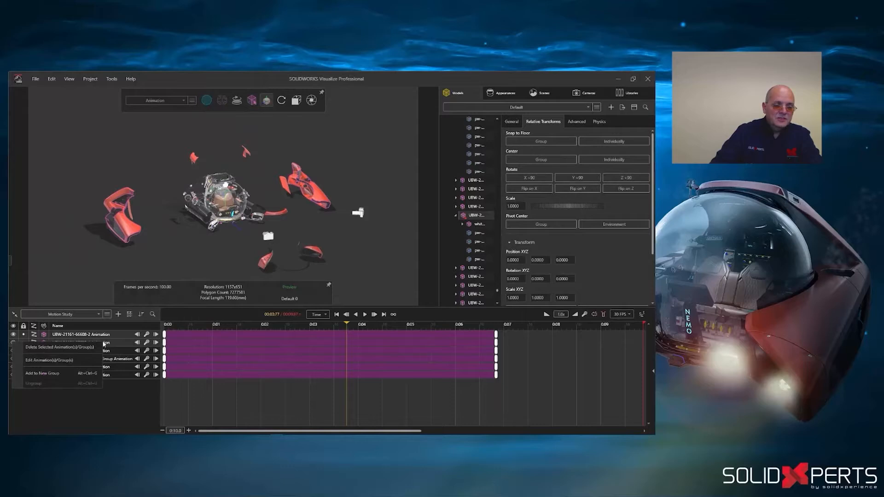
click(82, 375)
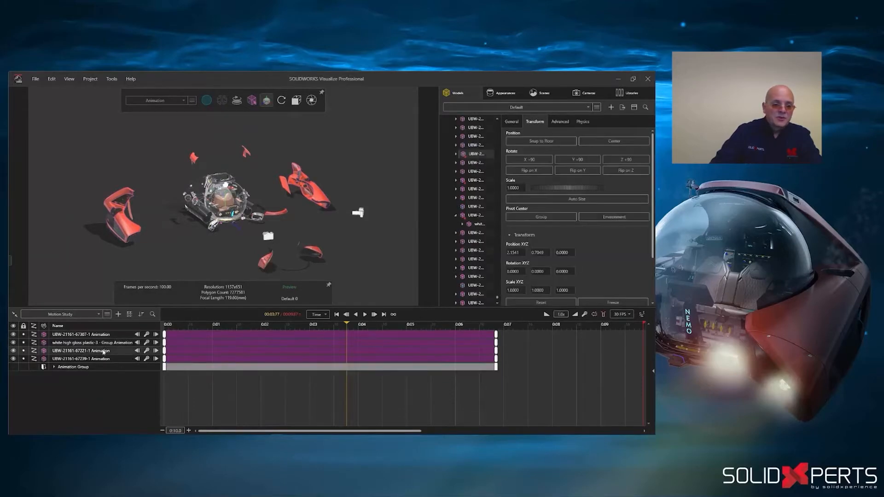
right_click(103, 359)
click(79, 389)
- Color Animation Group blue and Animation Group 2 green in the timeline
click(186, 354)
click(568, 349)
click(520, 261)
click(545, 207)
click(407, 360)
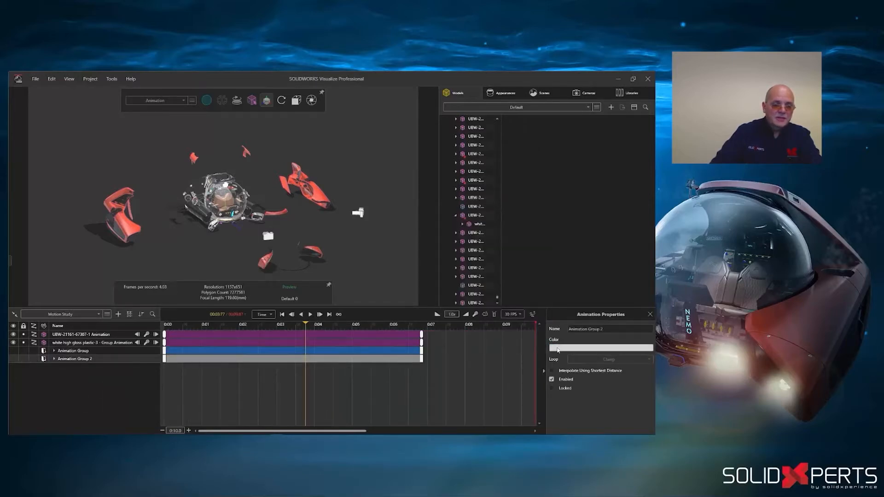
click(563, 349)
click(503, 261)
click(544, 202)
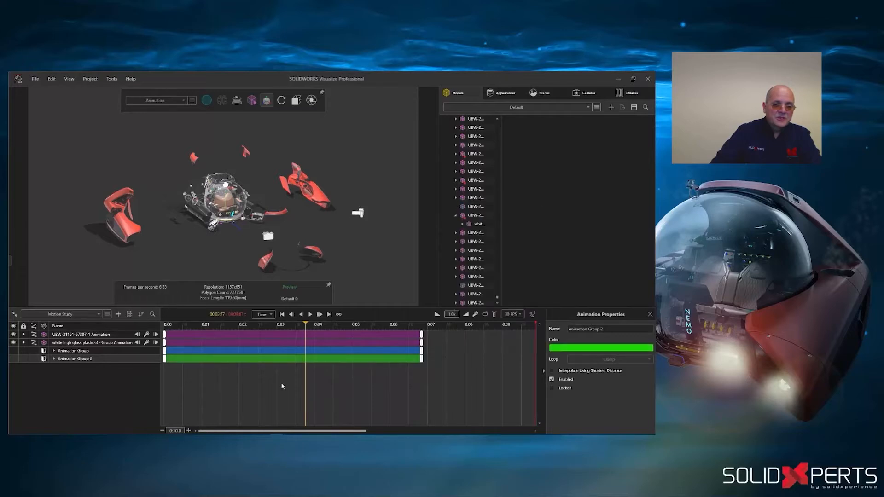
- Shift Animation Group to start at about 1.7 s and Animation Group 2 at about 3.5 s, and keyframe the Animation 1 camera at 0 s
drag(230, 360, 305, 352)
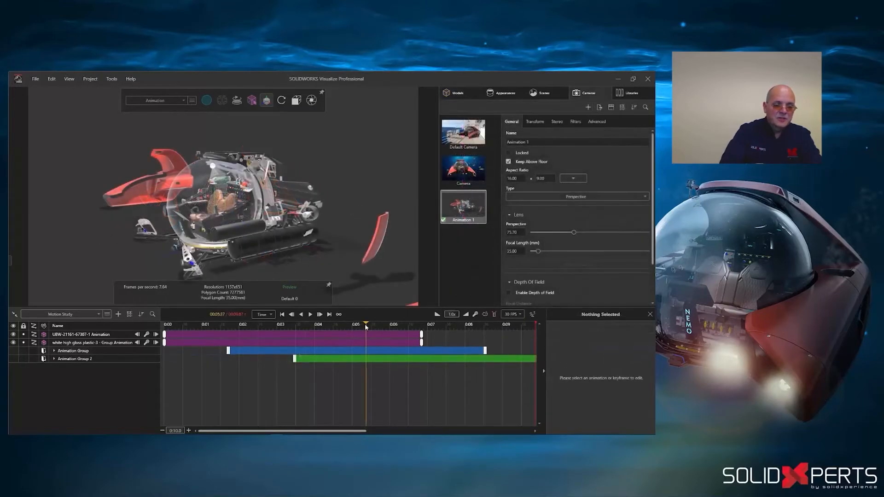
drag(366, 327, 164, 325)
right_click(454, 212)
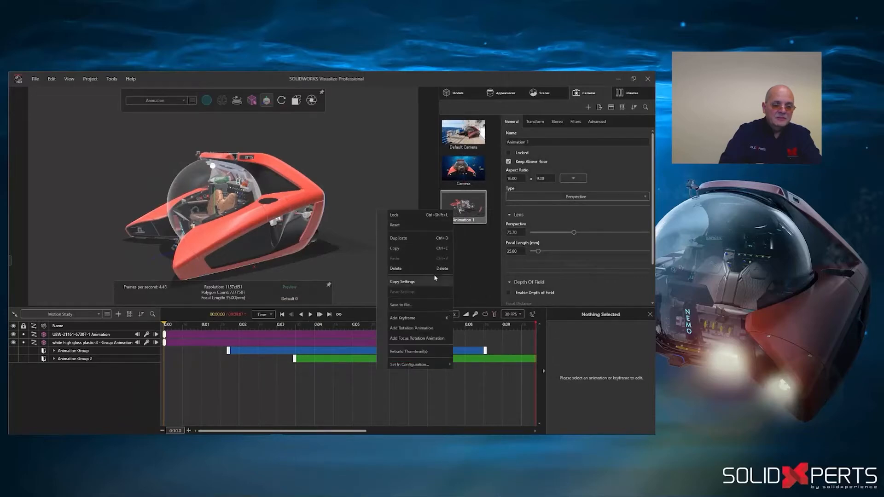
click(402, 319)
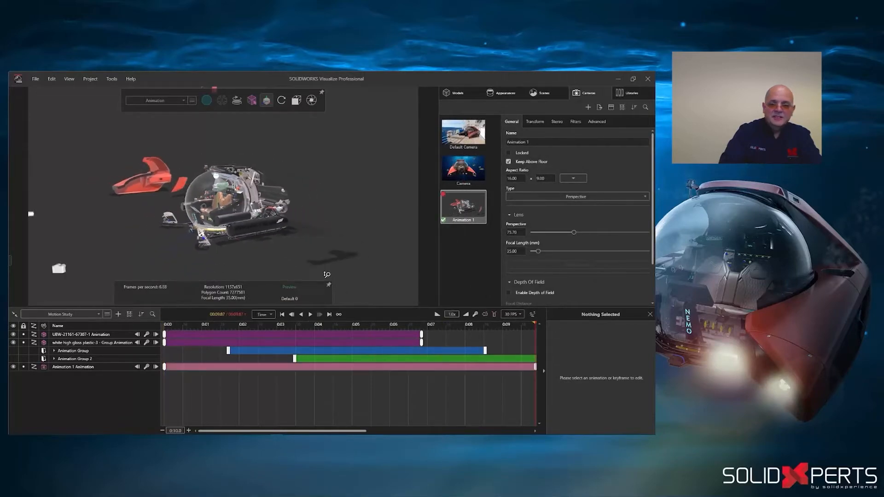
- Add a new camera named Animation 2 for a second view of the exploded submersible
click(453, 251)
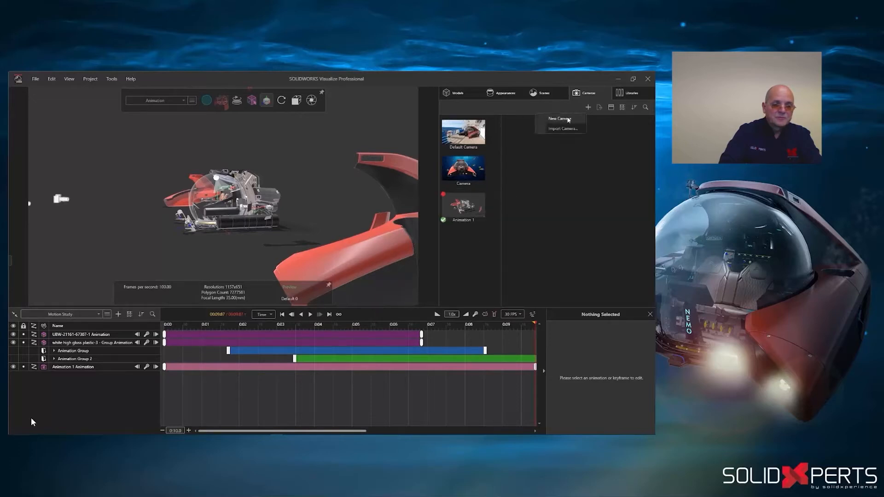
click(463, 206)
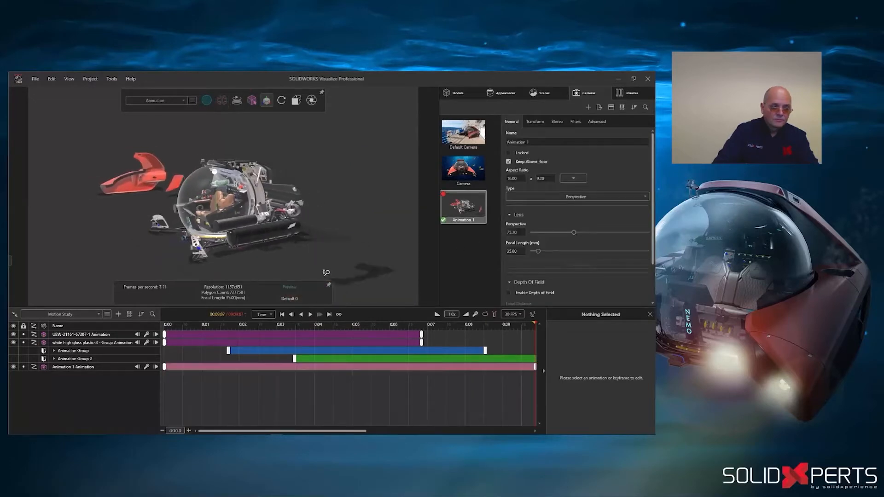
click(453, 250)
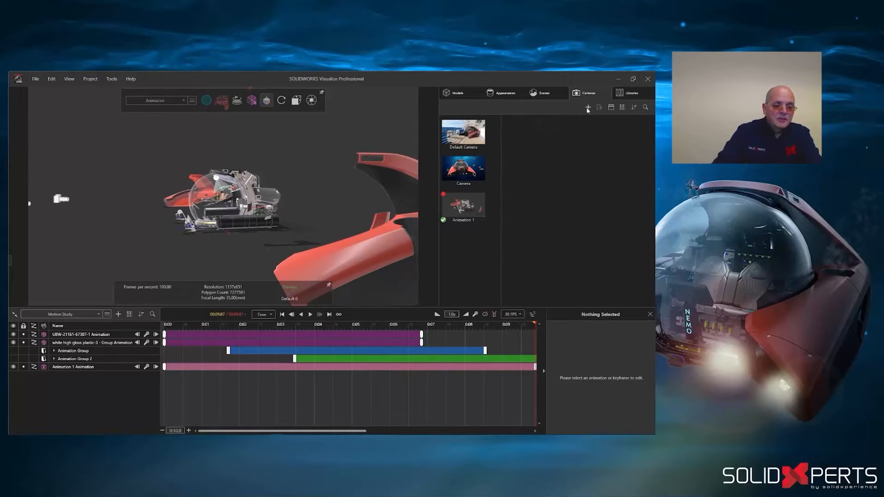
click(564, 119)
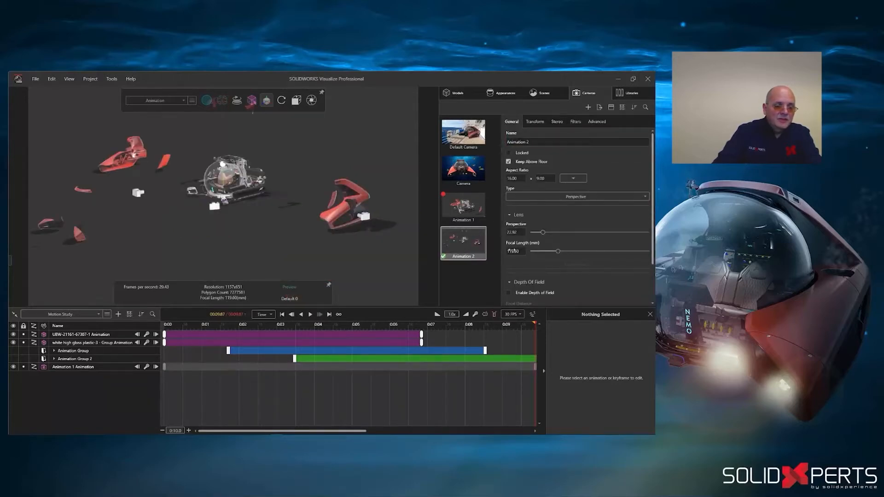
- Set the Animation 2 camera's focal length to 85 mm and align it to the front view at 0 s
drag(511, 251, 513, 251)
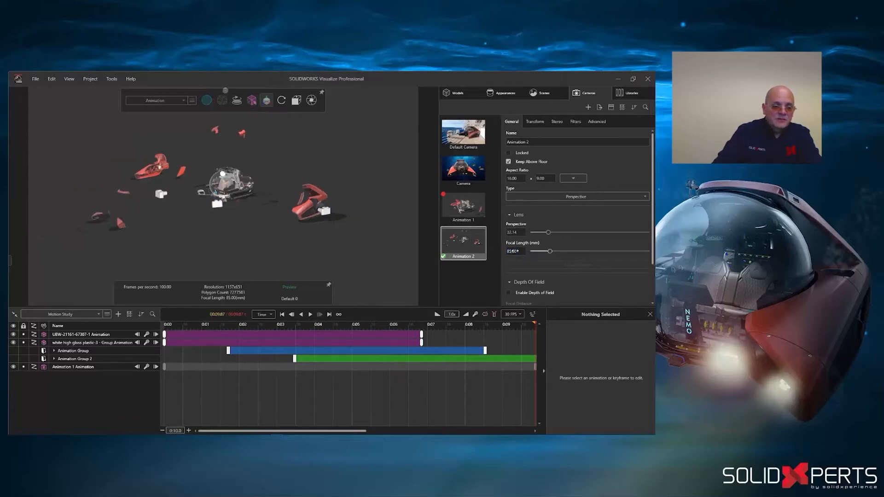
click(169, 325)
click(296, 100)
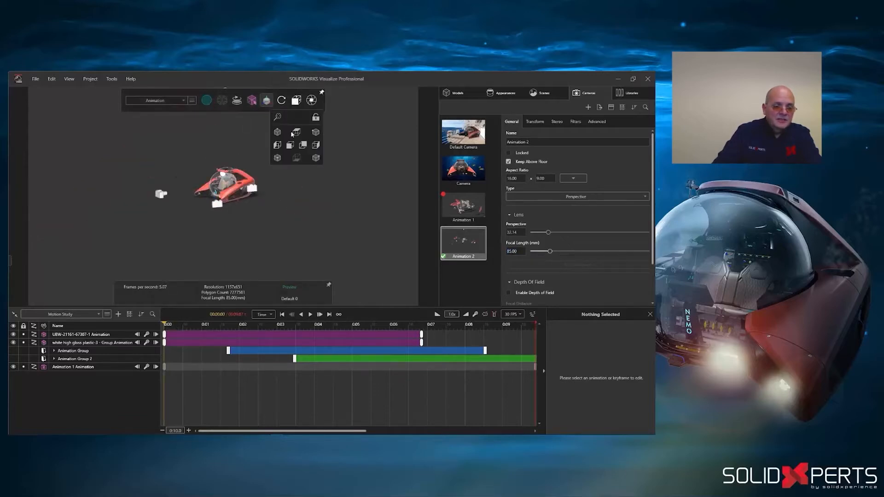
click(290, 145)
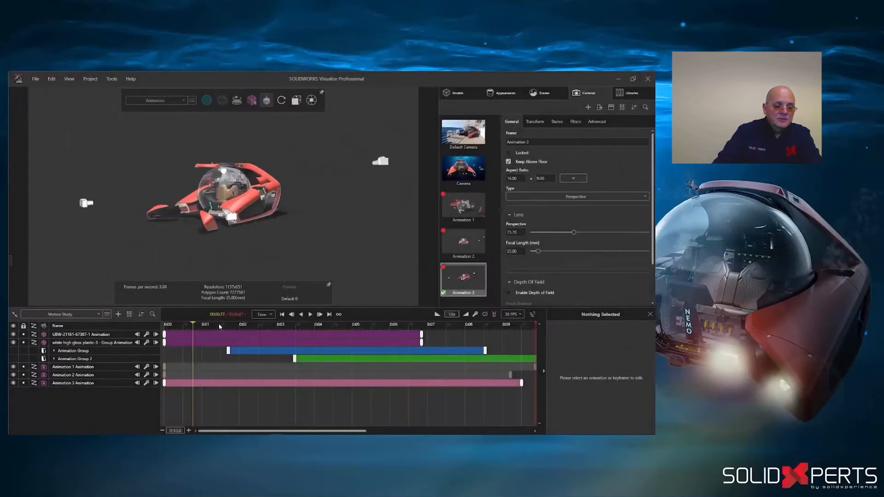
- Create a new camera sequence animation with the timeline positioned at about 8.7 s
drag(219, 325, 491, 331)
click(107, 314)
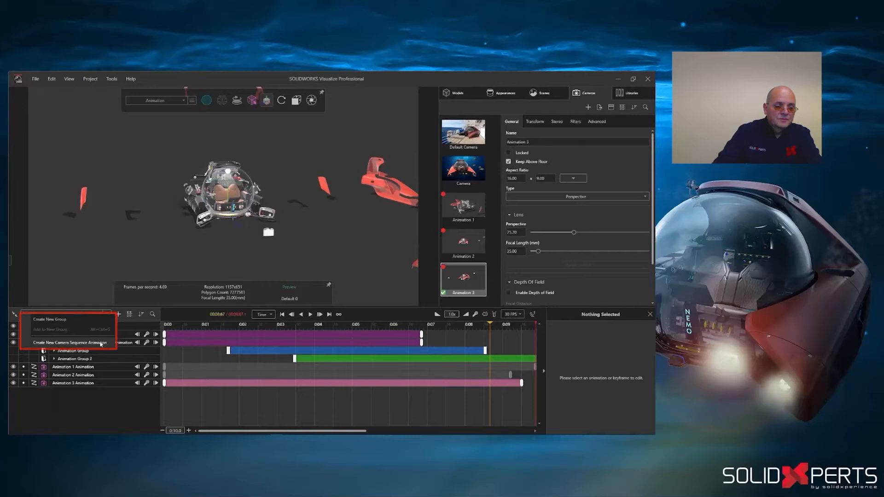
click(101, 343)
- Sequence the cameras as Animation 1 at 0 s, Animation 3 at about 3.3 s and Animation 2 at about 6.8 s, extending the sequence to the timeline's end
click(166, 326)
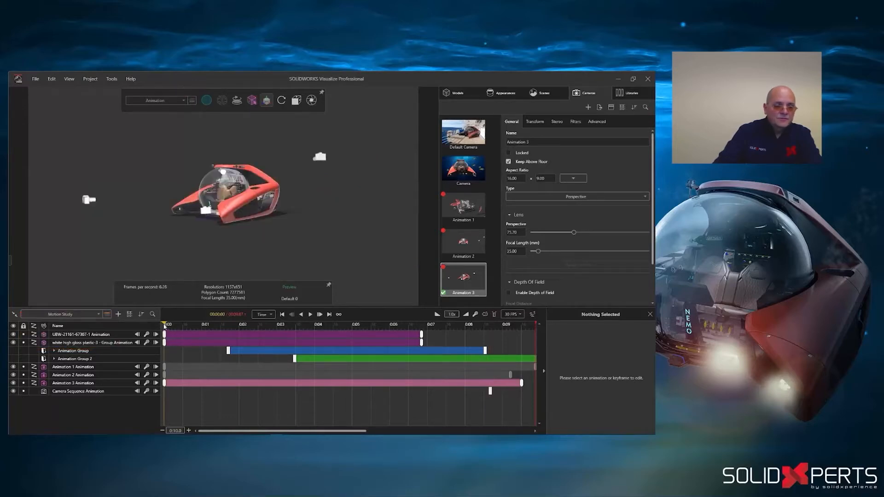
double_click(467, 212)
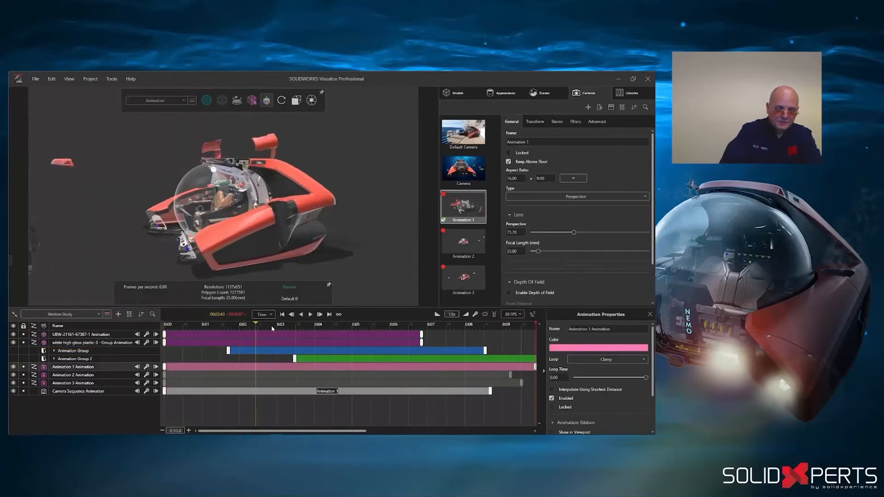
drag(248, 328, 421, 325)
double_click(465, 278)
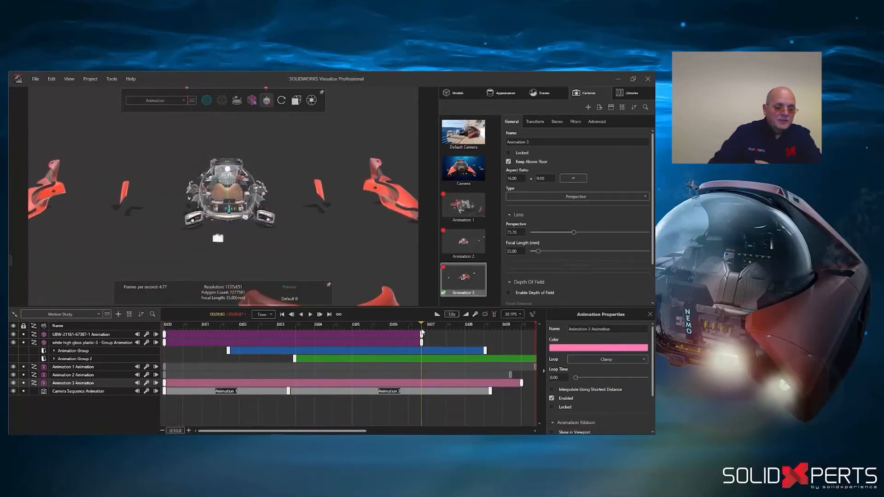
double_click(459, 246)
drag(490, 391, 534, 391)
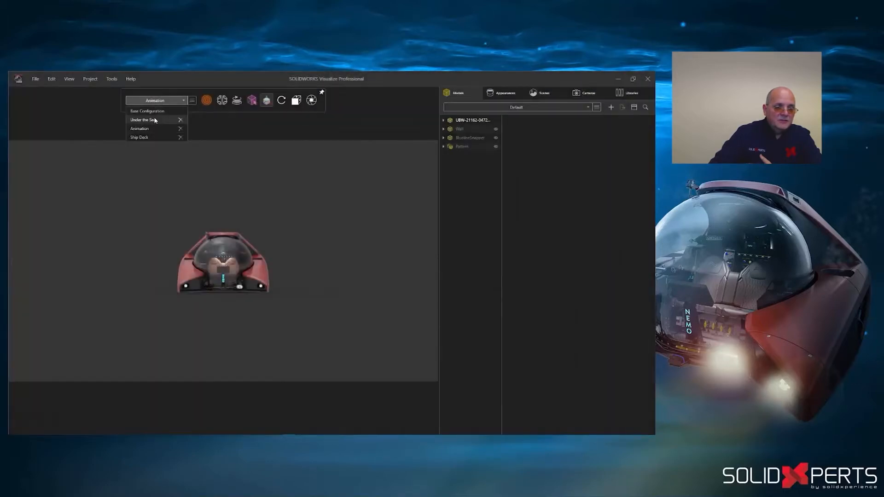
- Display the submersible in the Under the Sea configuration, followed by the Ship Deck configuration
click(143, 120)
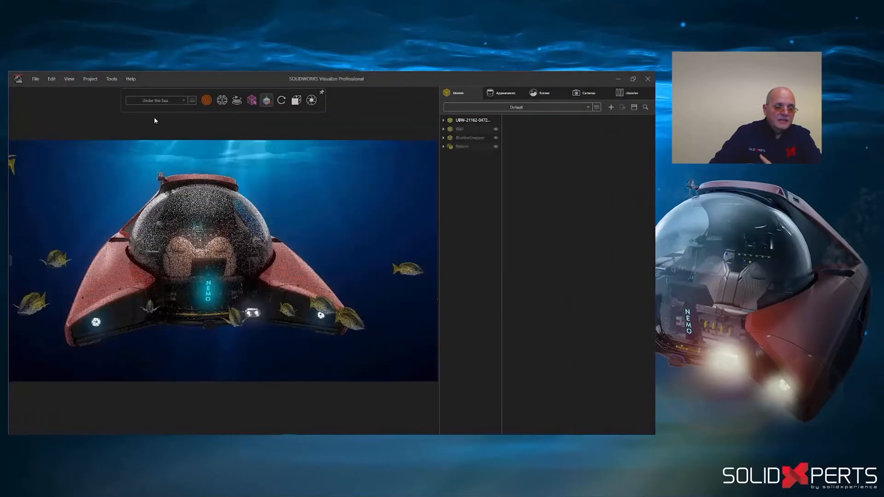
click(156, 100)
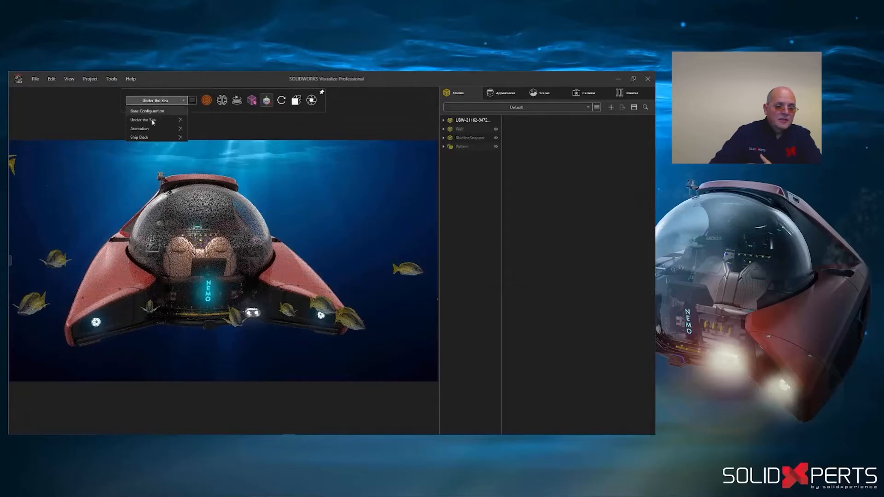
click(147, 138)
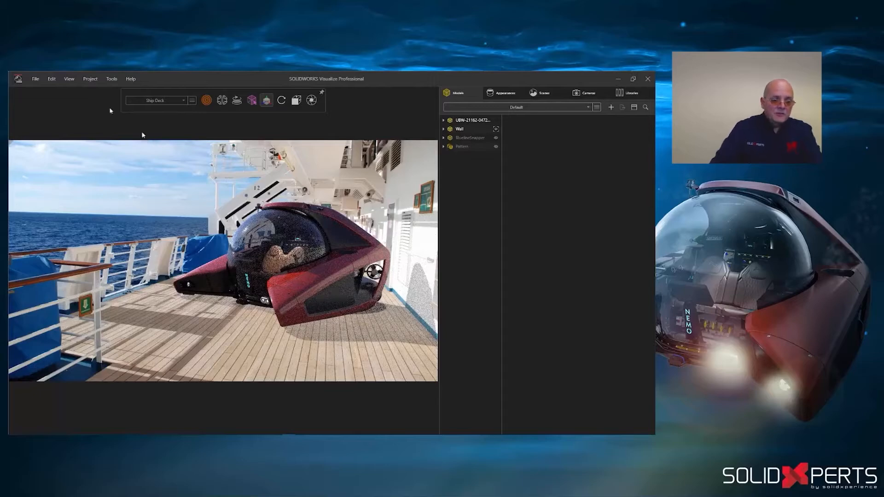
- Open the Output Viewer to review the ship deck and underwater renders and the exploded-view animation, including the animation's job details
click(70, 79)
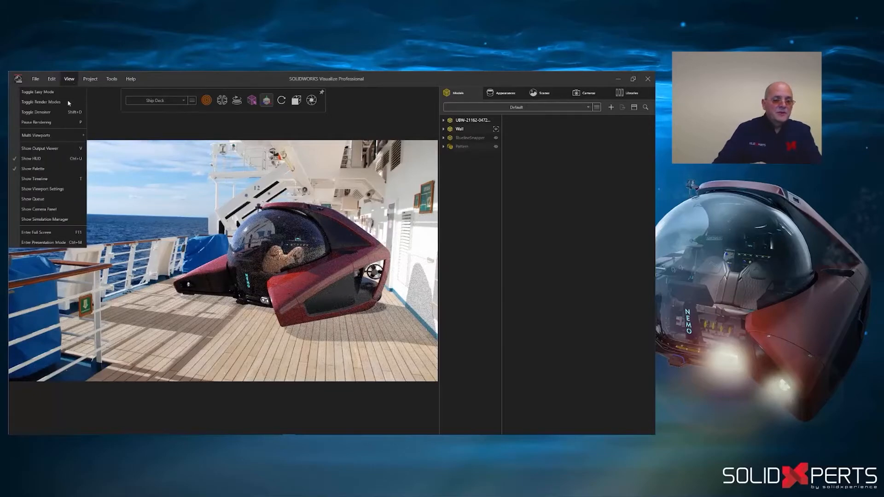
click(50, 148)
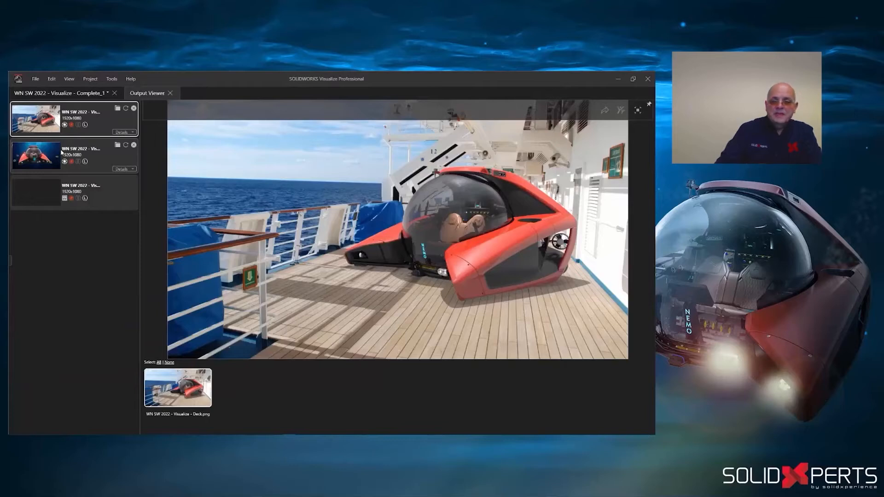
click(105, 160)
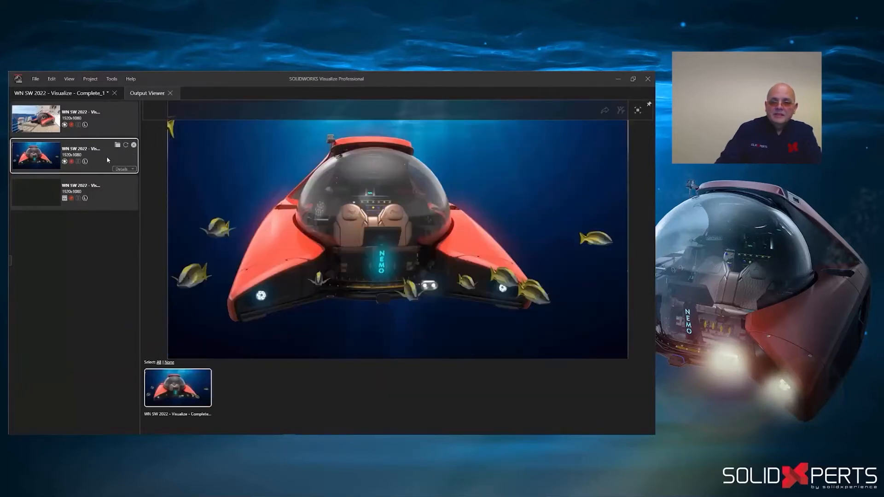
click(109, 195)
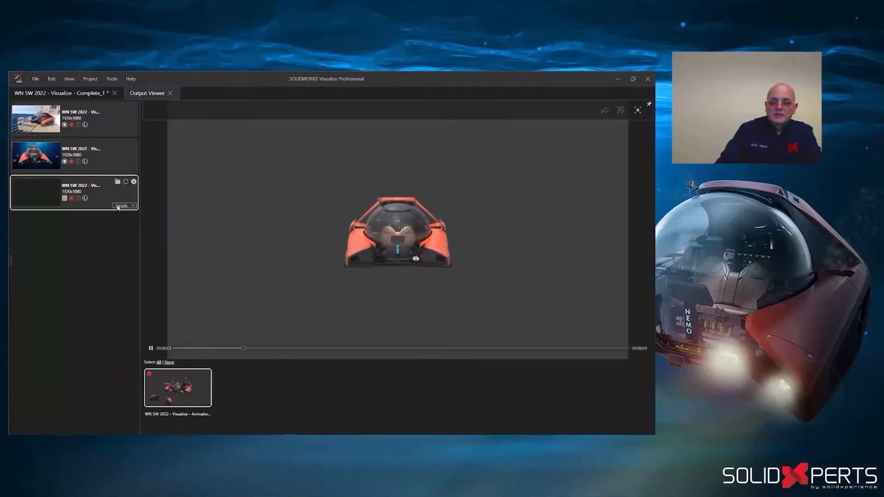
click(121, 205)
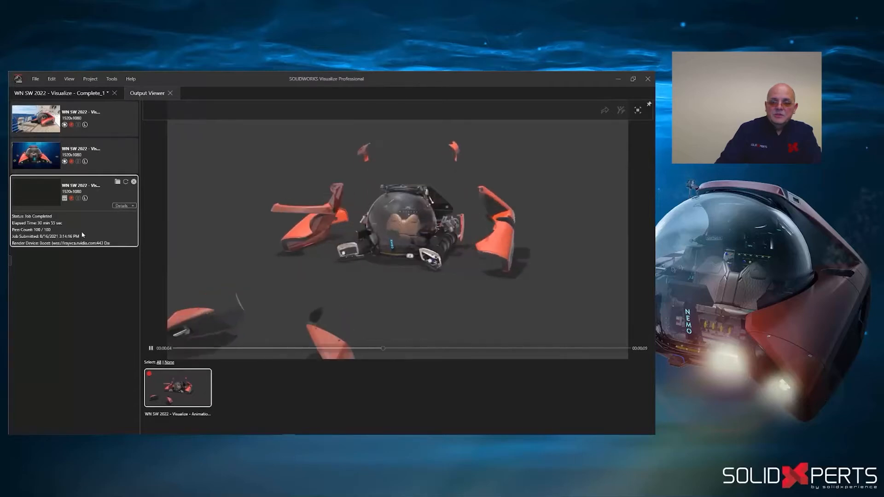
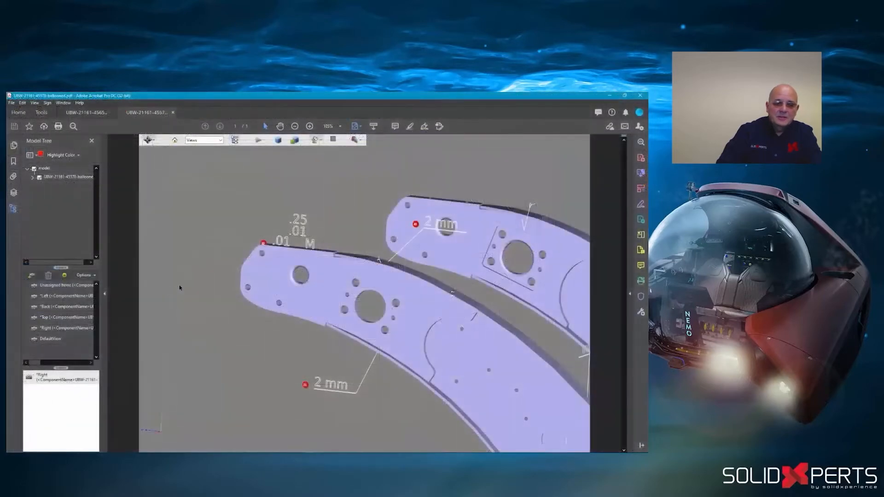
mouse_move(179, 288)
mouse_down()
mouse_move(265, 299)
mouse_move(184, 291)
mouse_up()
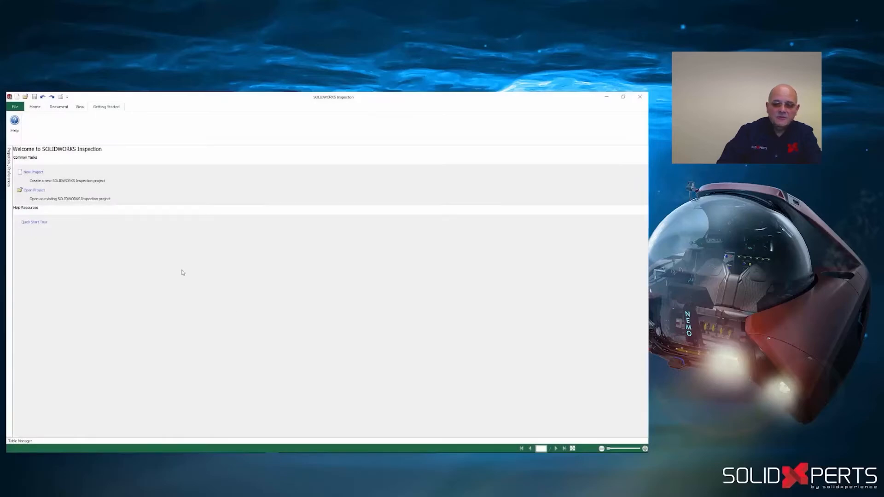
- Start a new inspection project from the AS9102 (Metric)_New Balloon Standard template
click(42, 173)
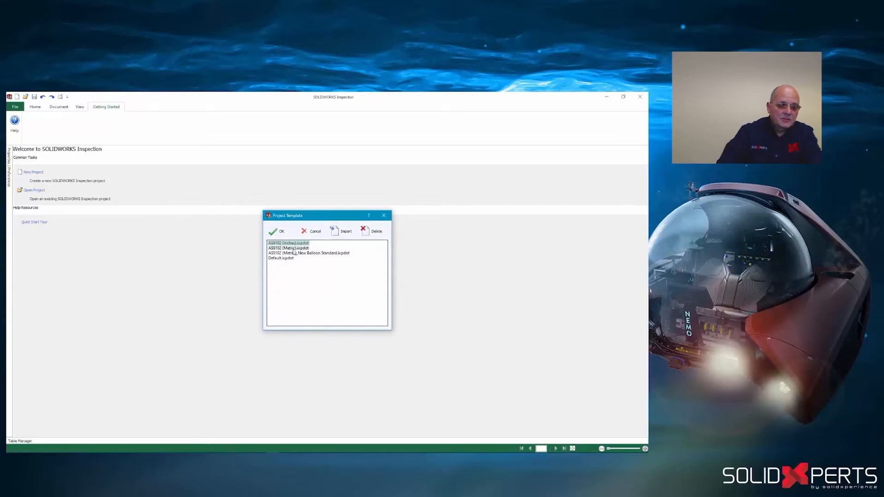
click(312, 254)
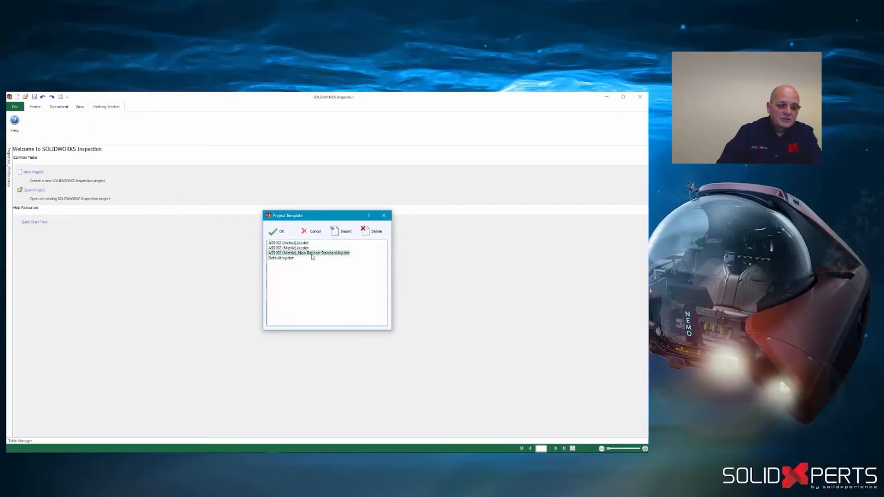
click(278, 232)
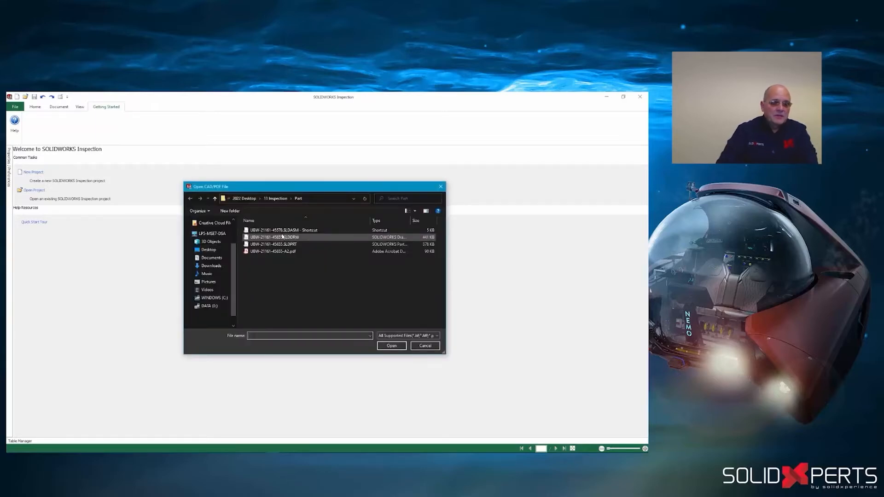
- Limit the file types to SOLIDWORKS files and open the drawing UBW-21161-45655.SLDDRW for the project
click(381, 336)
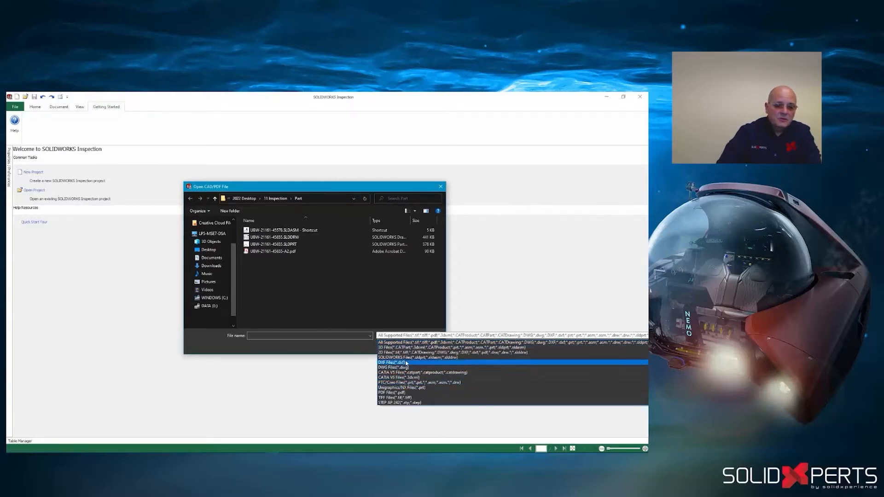
click(407, 358)
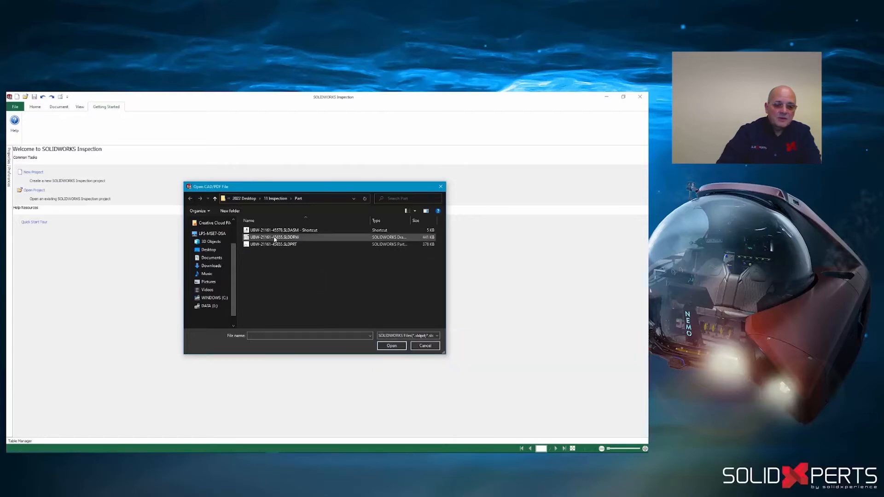
click(274, 237)
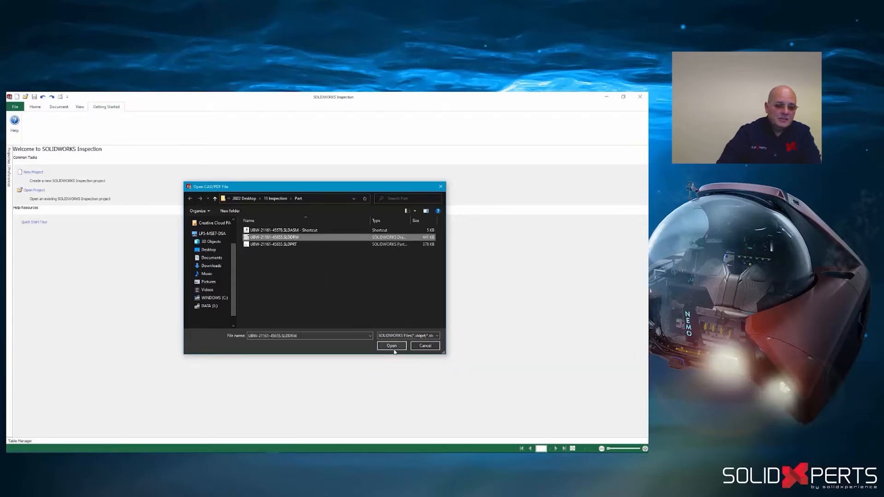
click(391, 346)
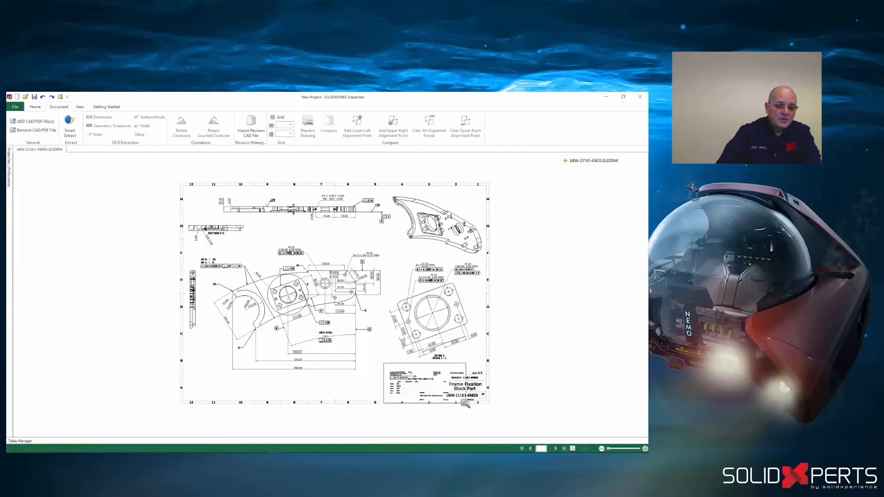
drag(466, 404, 502, 416)
click(10, 173)
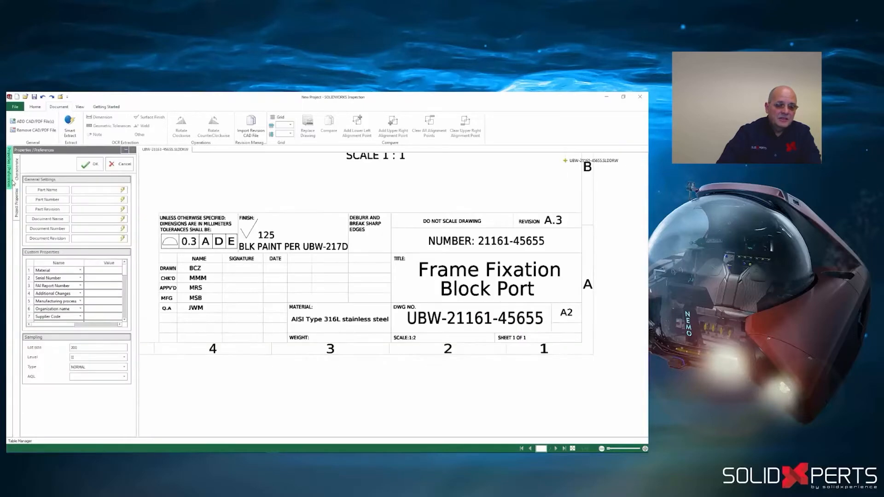
click(125, 151)
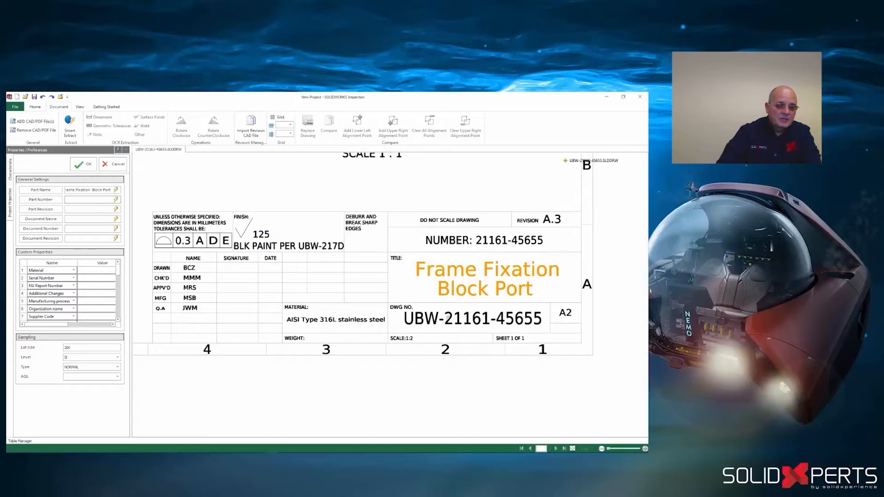
click(450, 322)
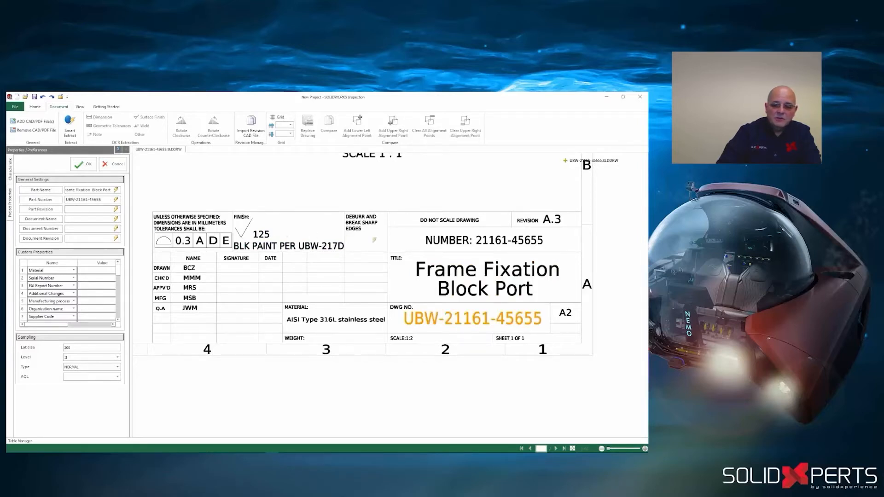
click(552, 219)
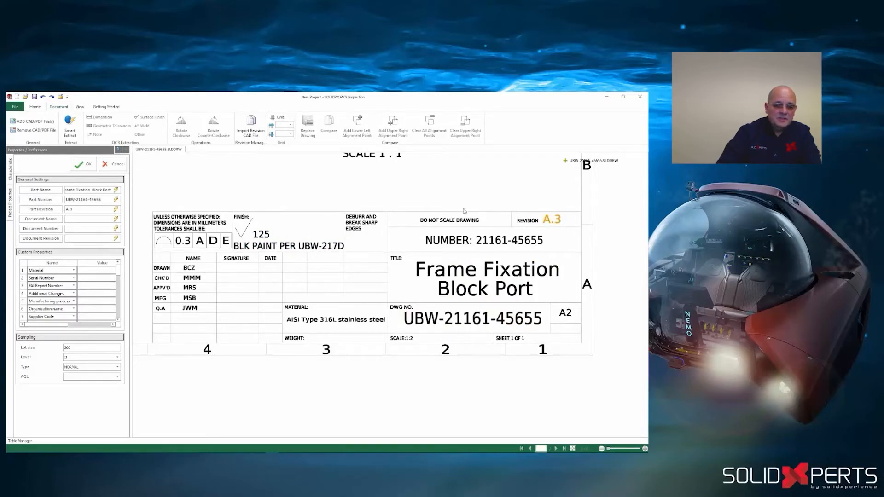
click(83, 165)
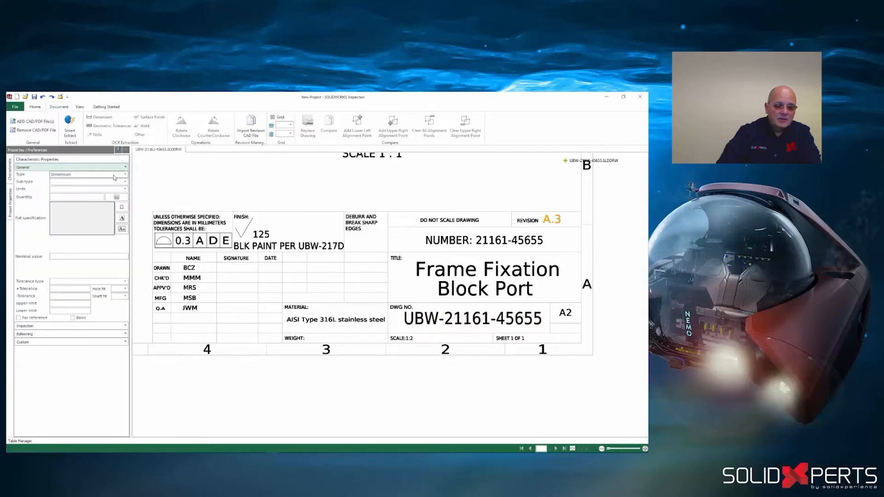
- Balloon the general 0.3 A D E profile tolerance in the title block with Smart Extract
right_click(169, 190)
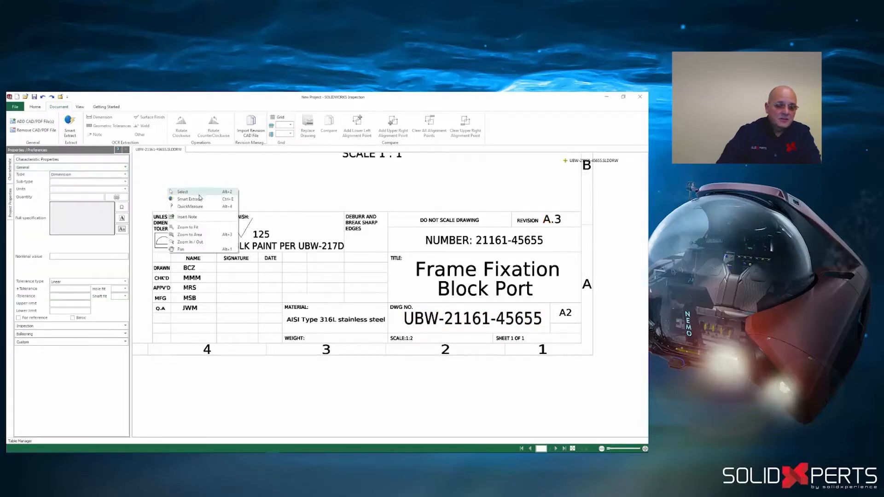
click(199, 198)
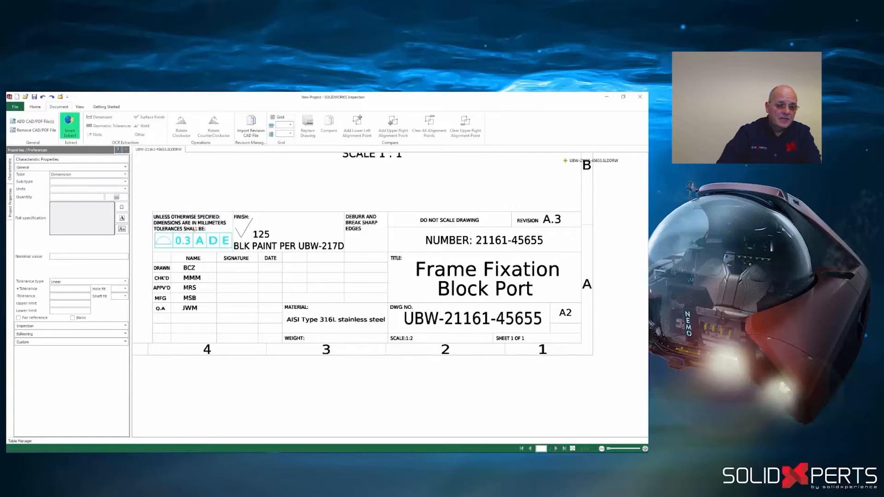
click(194, 229)
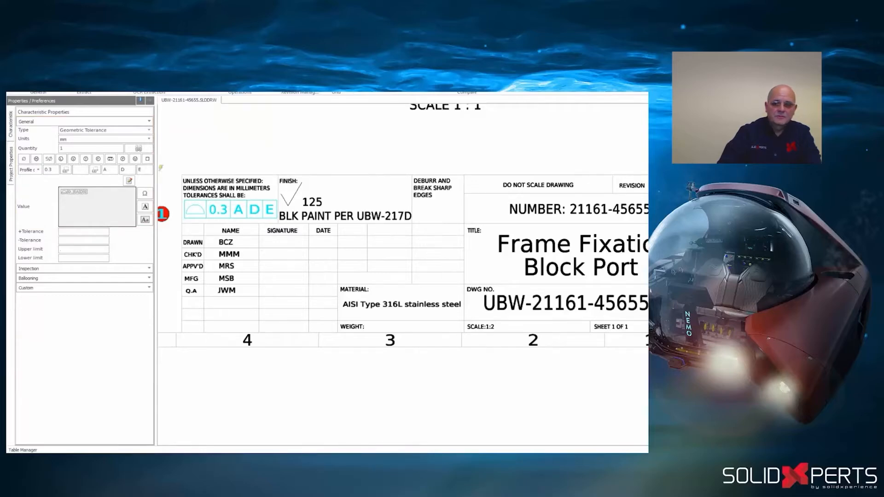
- Balloon the 4x Ø15.25/15.00 and Ø60.00 hole callouts with their geometric tolerances in the detail view, and check the characteristics table
mouse_move(534, 156)
middle_down()
mouse_move(503, 224)
mouse_move(455, 402)
middle_up()
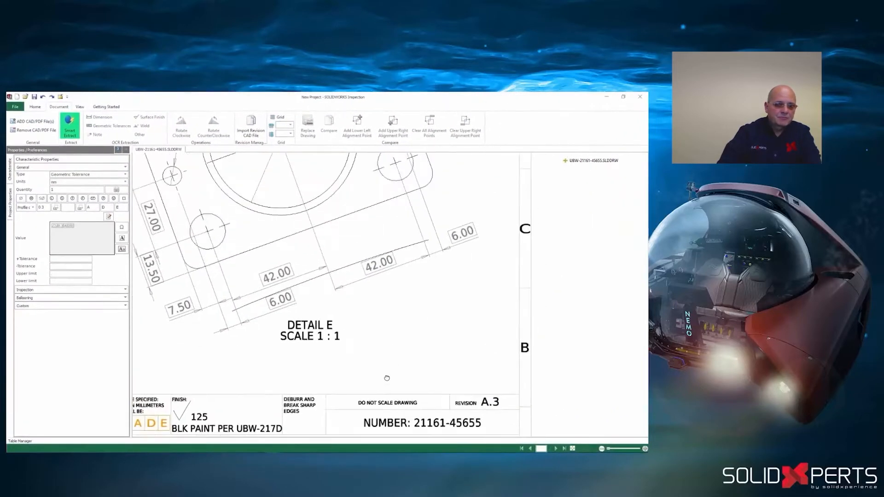
middle_drag(273, 193, 328, 365)
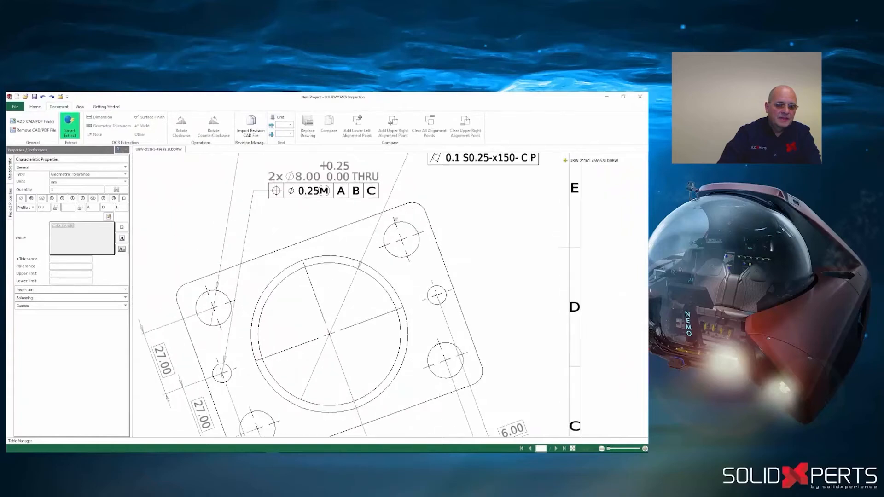
middle_drag(435, 206, 437, 287)
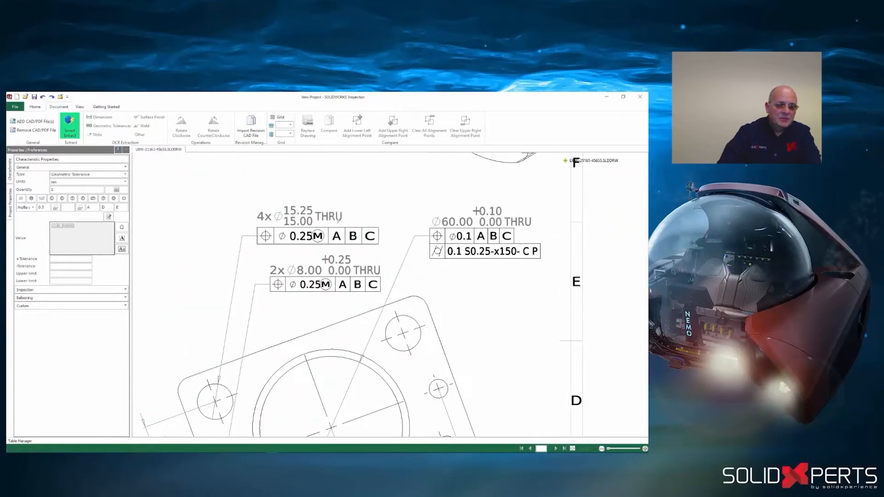
click(335, 216)
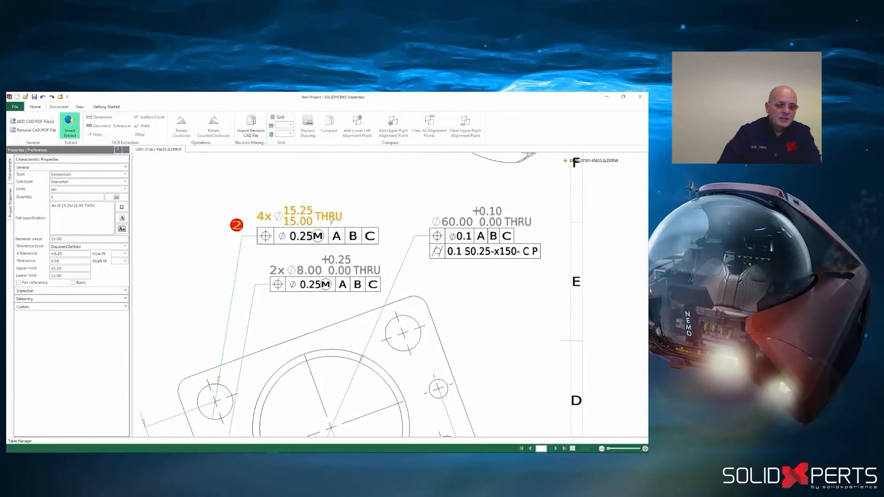
click(330, 225)
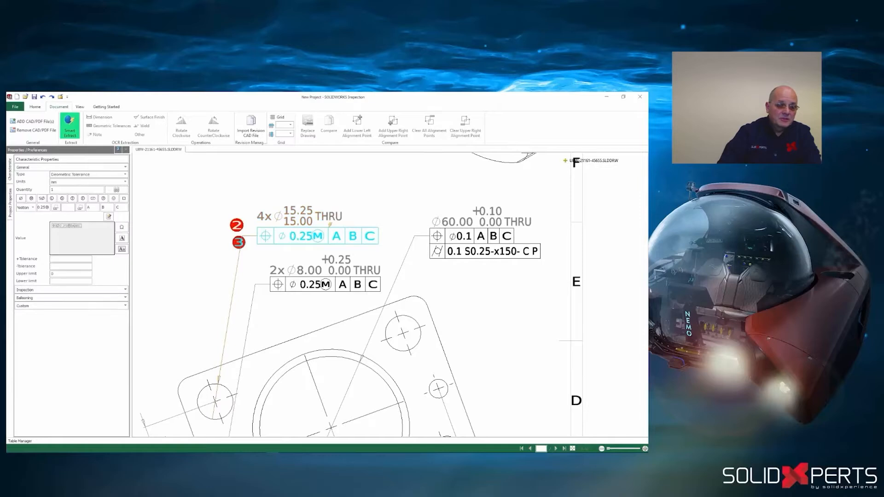
click(456, 220)
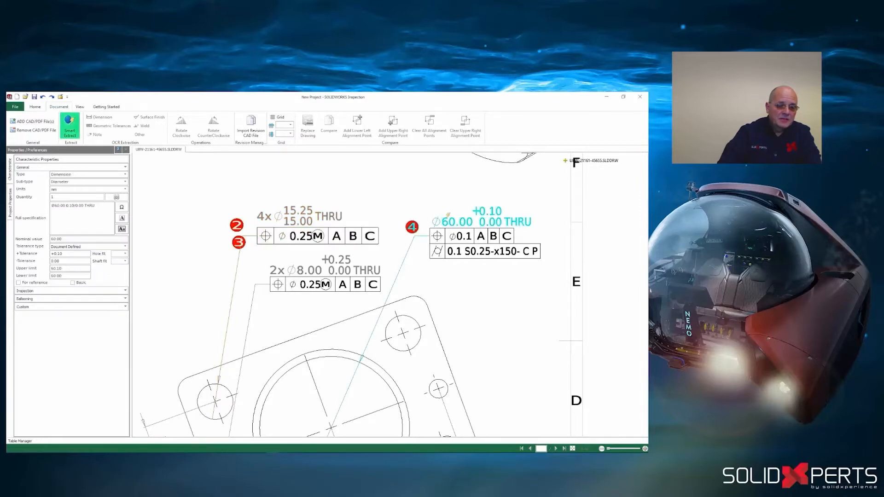
click(484, 244)
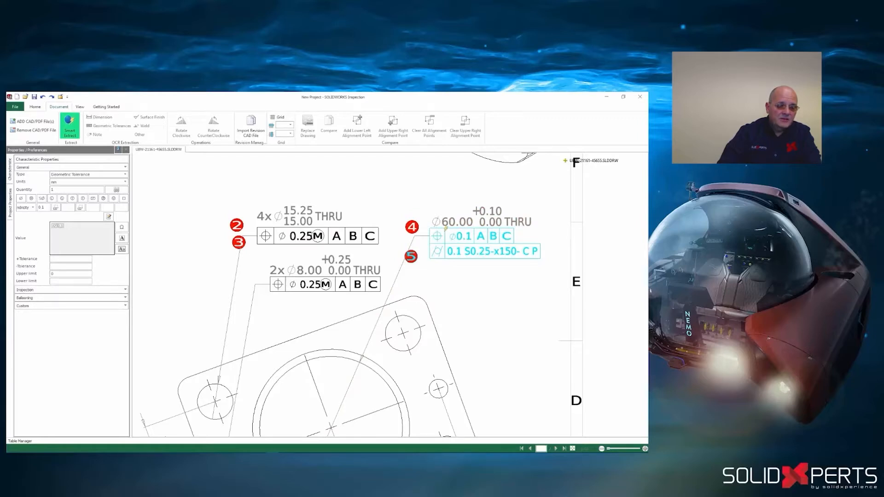
click(26, 441)
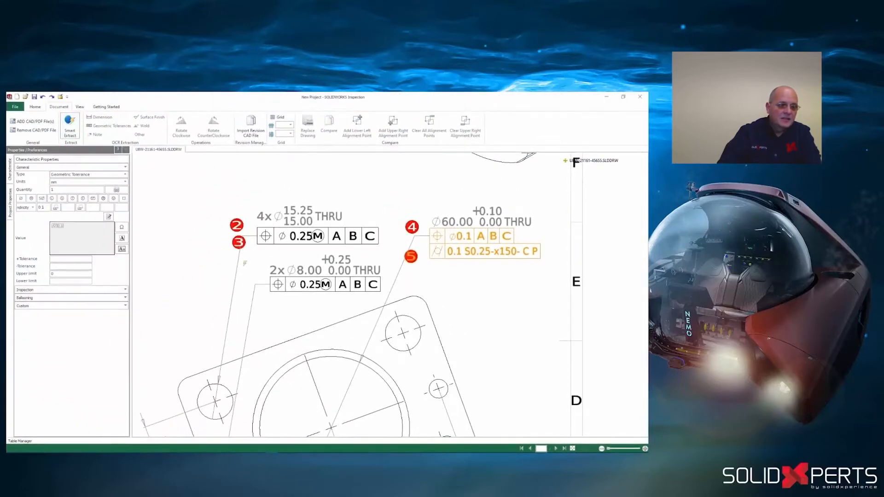
- Balloon the 2x Ø8.00, Ø30.00 and 3x Ø11.00 hole callouts with their position tolerances, plus the main view's 0.1 B perpendicularity tolerance
drag(252, 254, 381, 293)
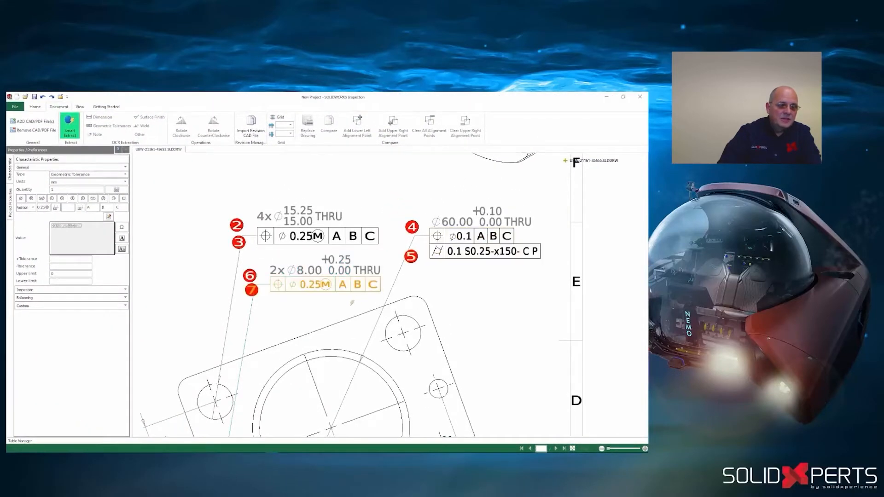
scroll(325, 307, down, 3)
mouse_move(246, 263)
middle_down()
mouse_move(317, 294)
mouse_move(410, 315)
mouse_move(477, 300)
middle_up()
drag(198, 233, 291, 270)
drag(402, 248, 482, 274)
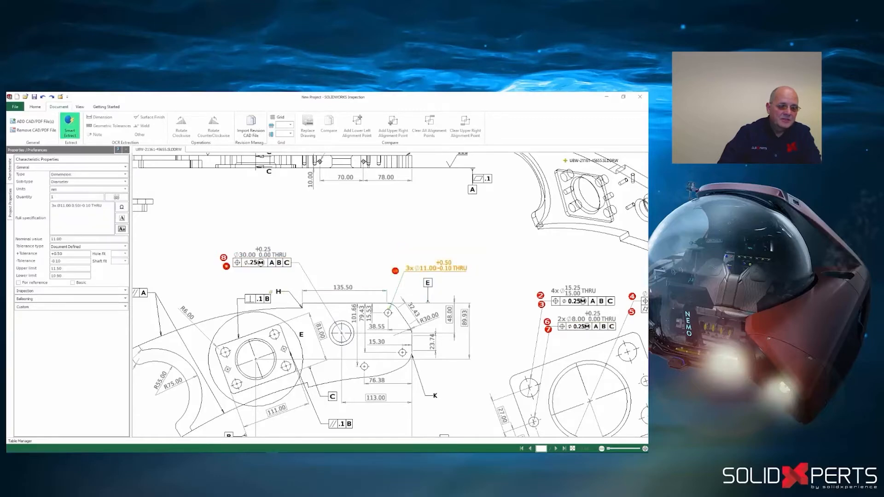
click(266, 291)
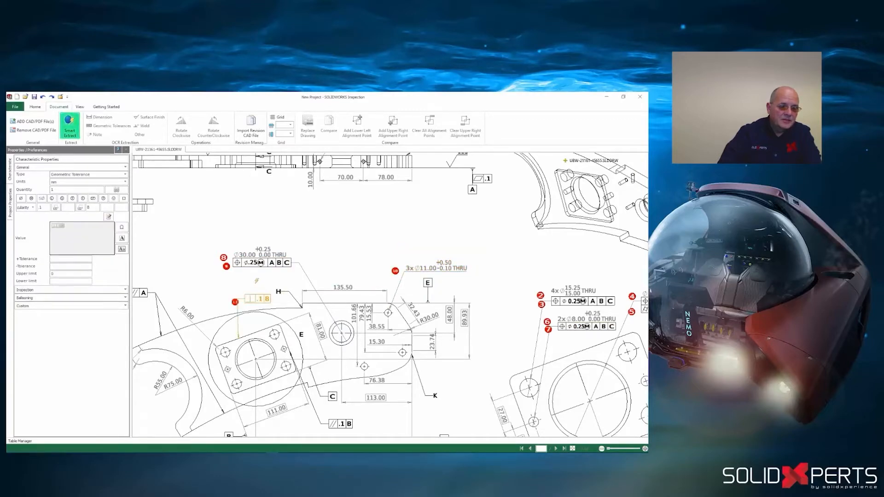
- Add the part model UBW-21161-45655.SLDPRT to the project and display its annotated Left view
click(27, 122)
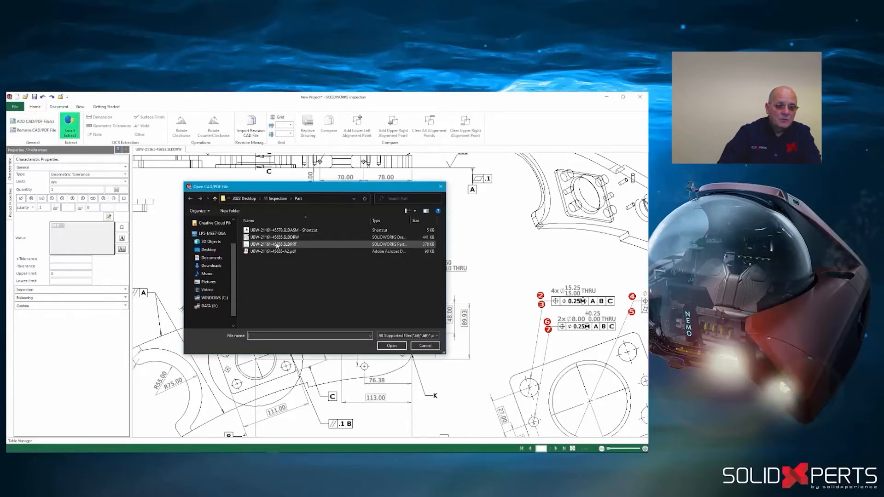
click(278, 245)
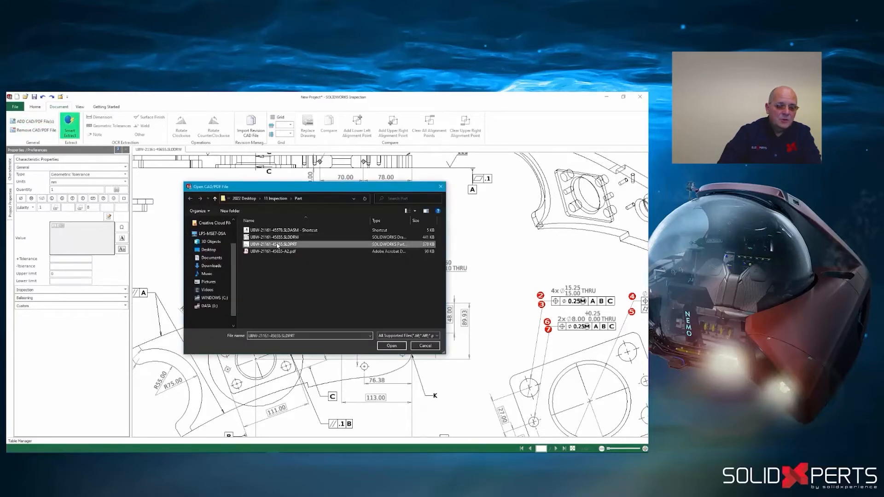
click(391, 346)
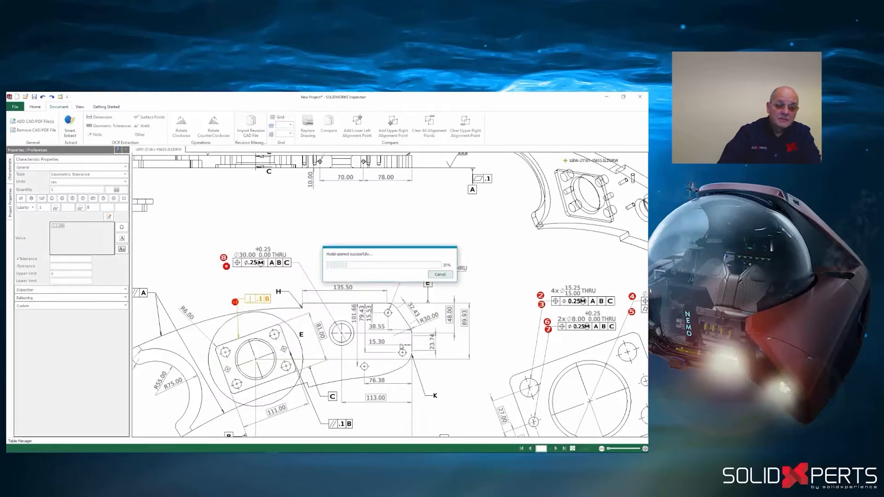
drag(400, 345, 268, 330)
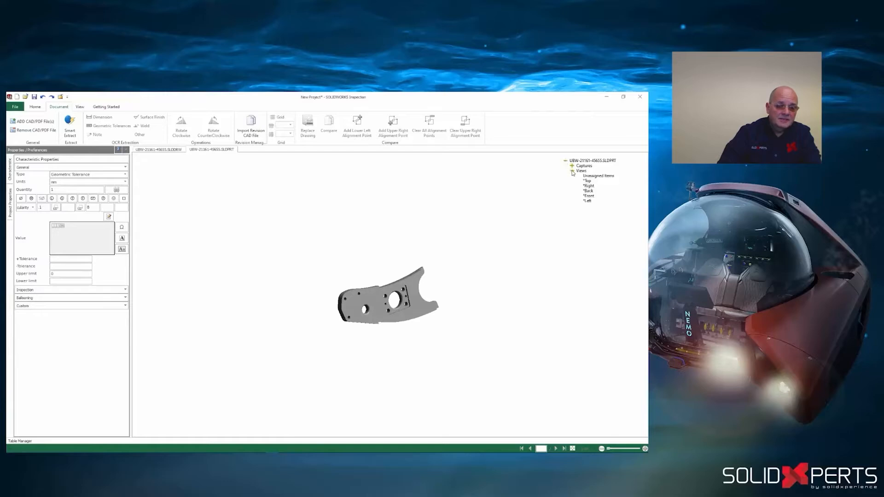
click(589, 201)
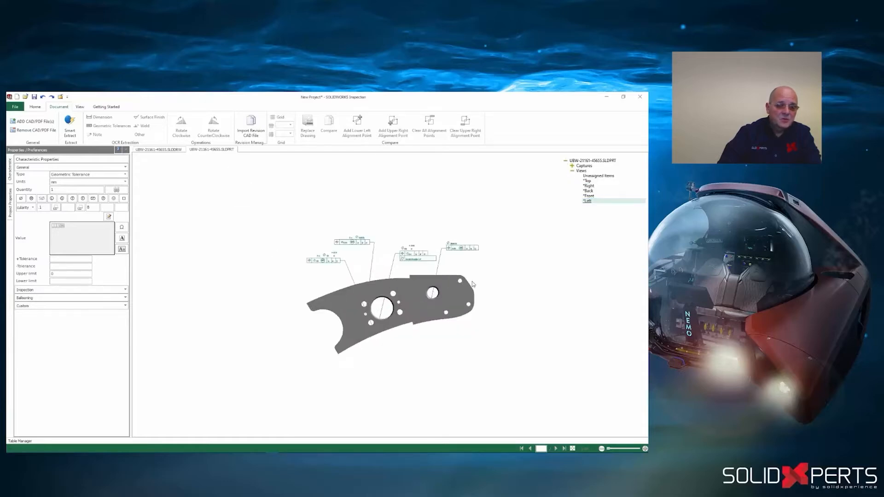
- Balloon the hole callouts and geometric tolerances shown on the 3D part's Left view with Smart Extract
right_click(234, 175)
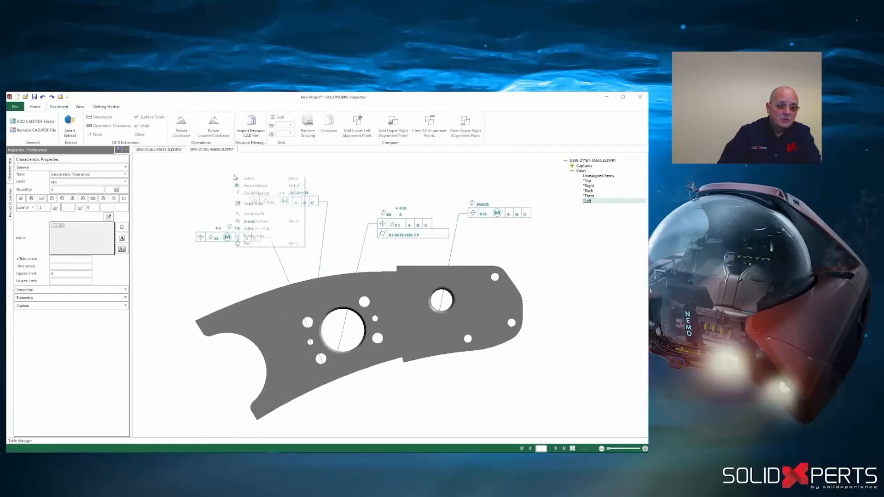
click(258, 186)
click(220, 231)
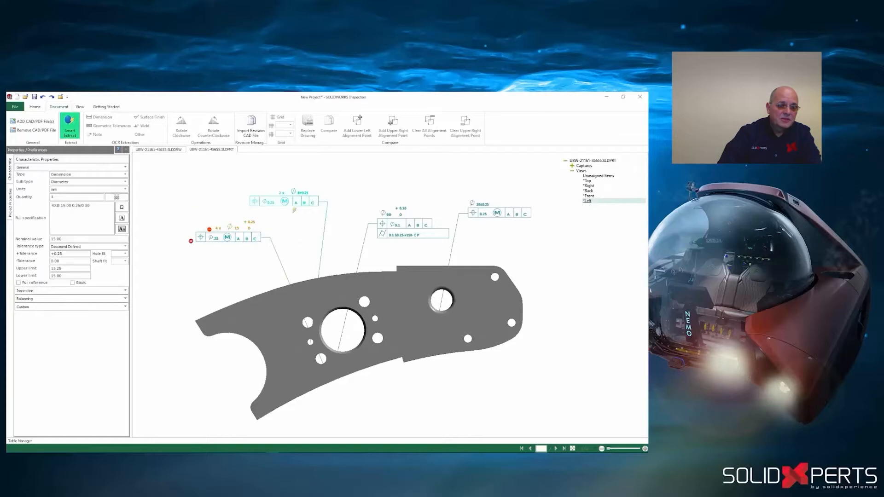
click(281, 202)
click(400, 229)
middle_drag(306, 245, 323, 252)
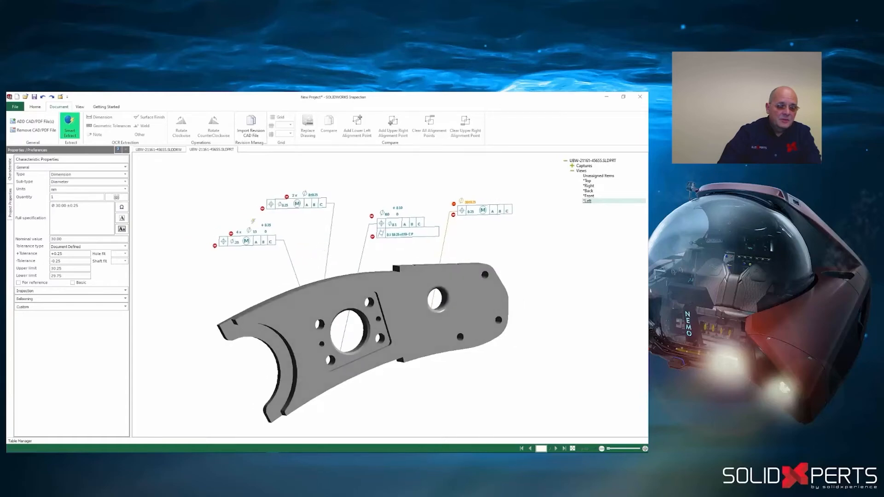
- Add the assembly UBW-21161-45578.SLDASM to the inspection project and display its annotated Right view
click(32, 122)
click(271, 231)
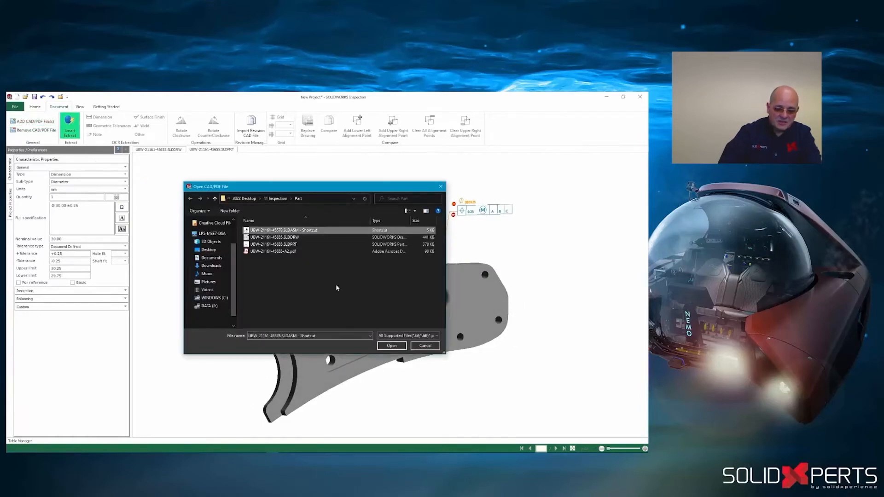
click(395, 345)
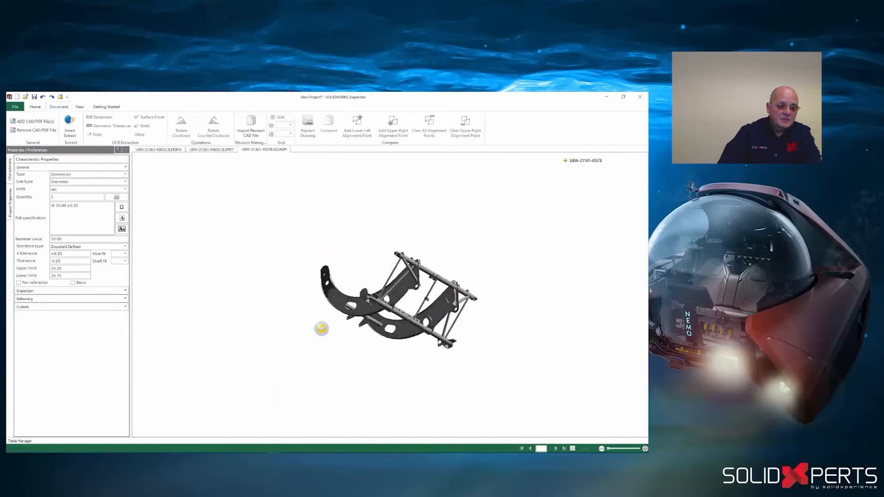
drag(321, 328, 559, 286)
click(565, 160)
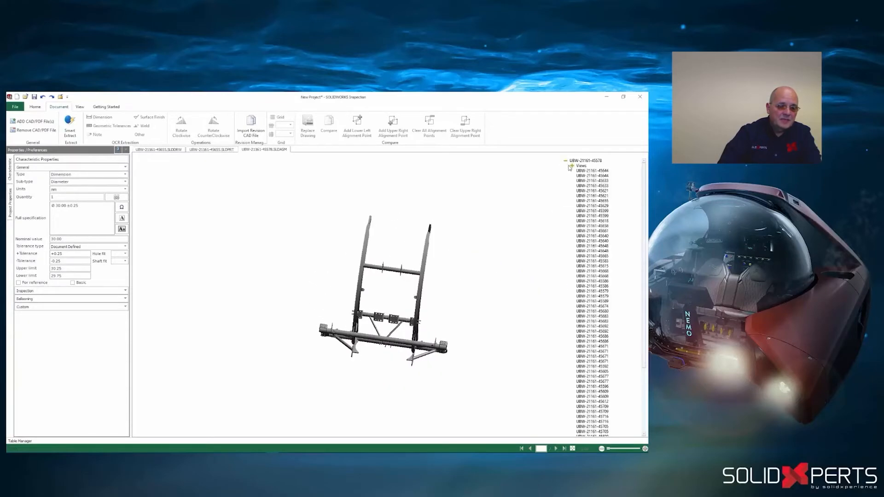
click(589, 191)
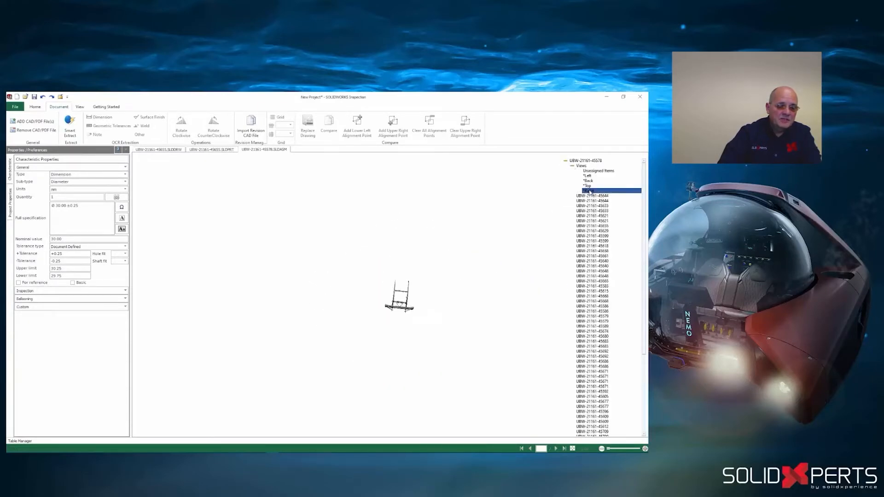
scroll(362, 226, up, 4)
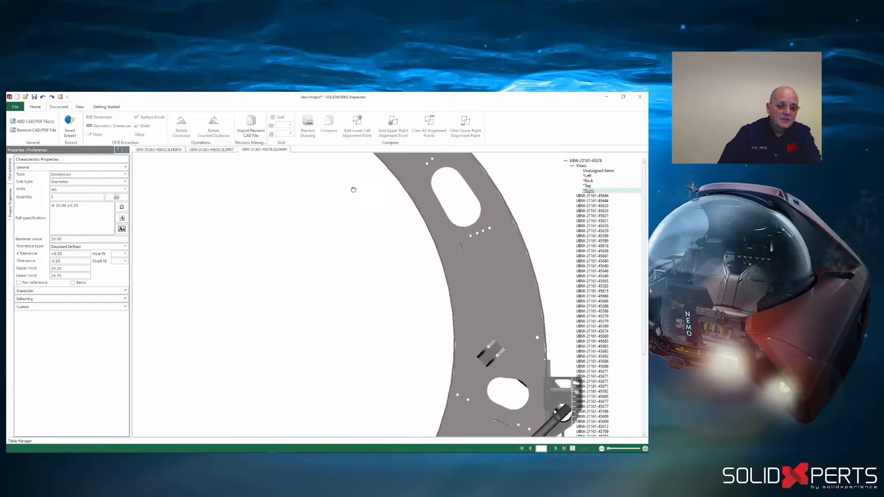
middle_drag(354, 189, 372, 391)
- Balloon the two 2 mm weld symbols and the surface finish symbol on the assembly's Right view with Smart Extract
right_click(252, 313)
click(273, 318)
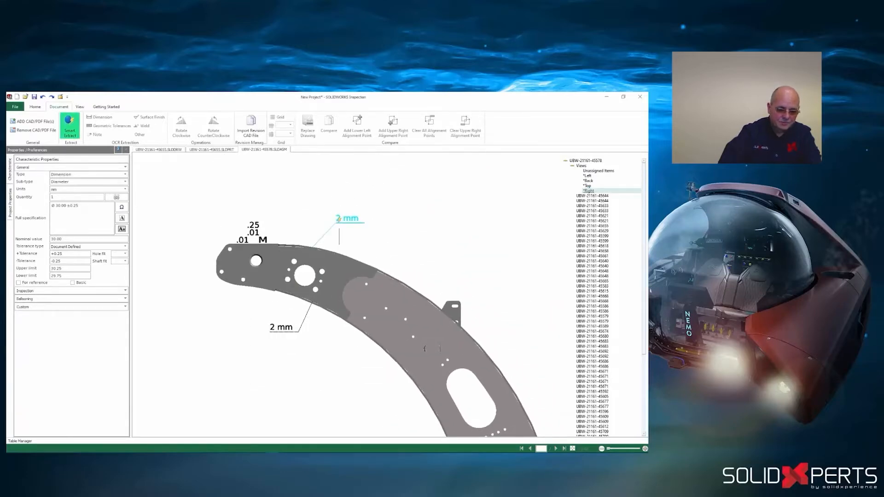
click(338, 218)
click(286, 325)
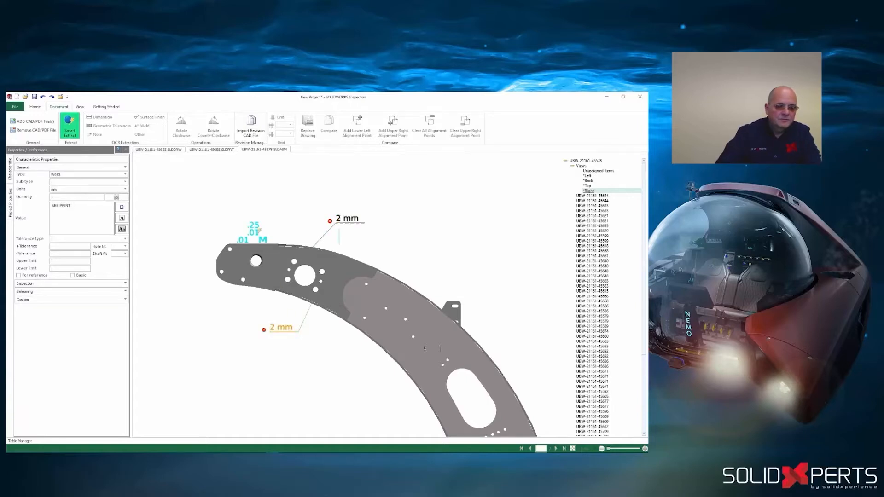
click(253, 229)
middle_drag(209, 210, 224, 216)
- Collapse the properties pane, review the project's publishing formats, and examine the ballooned PDF in Adobe Acrobat
click(118, 151)
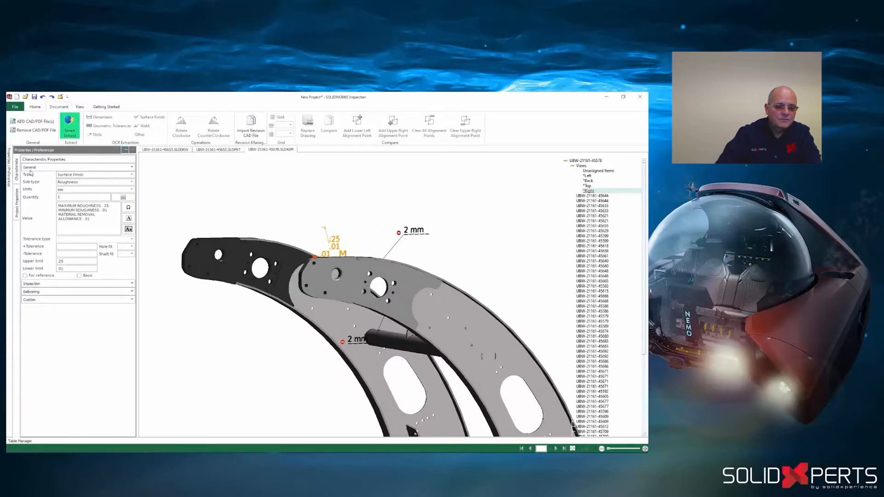
click(15, 106)
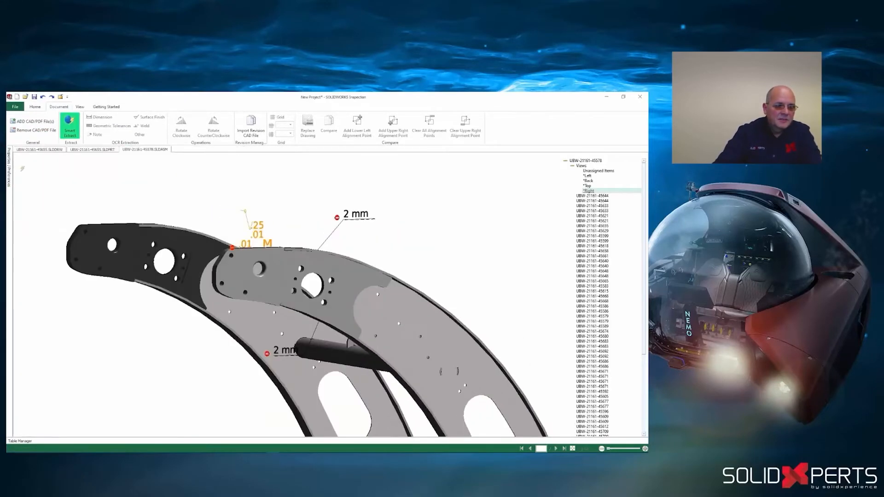
click(17, 108)
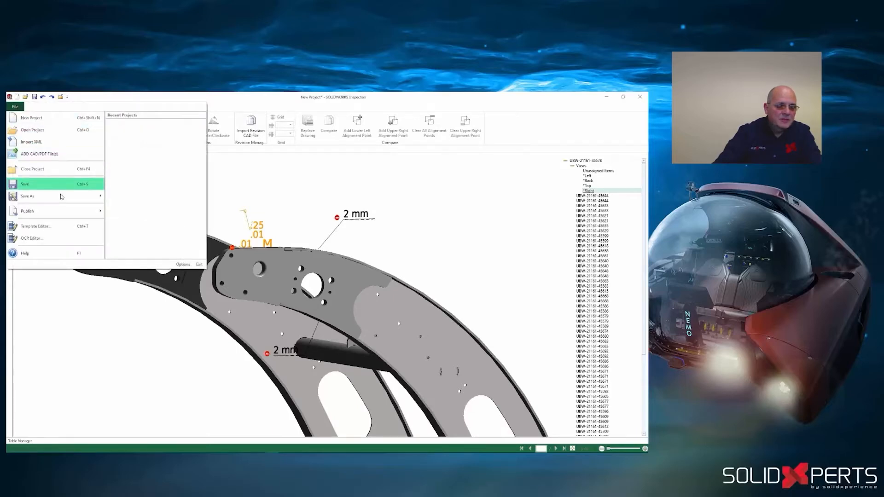
mouse_move(55, 211)
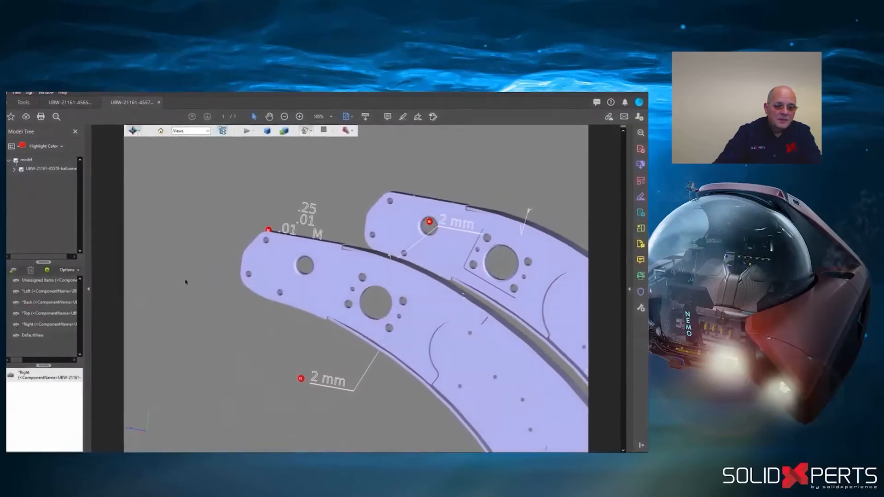
mouse_move(186, 282)
mouse_down()
mouse_move(242, 290)
mouse_move(181, 278)
mouse_up()
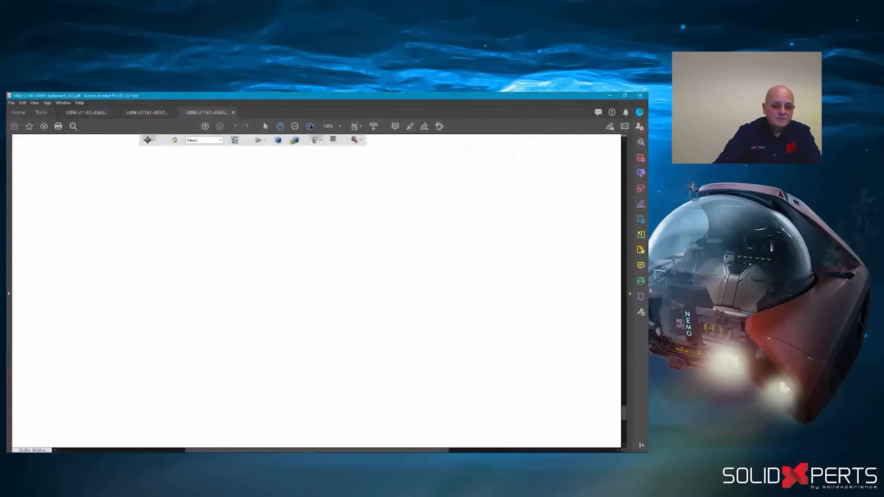
drag(211, 241, 181, 223)
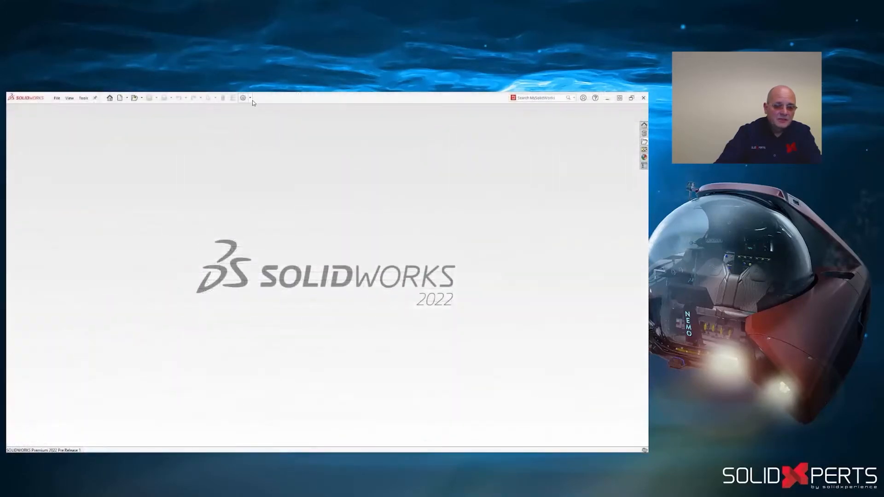
- Switch to SOLIDWORKS, open the inspection macro's code and add a MsgBox reading "project not Created" under the InspectionPrj check
click(250, 98)
click(259, 115)
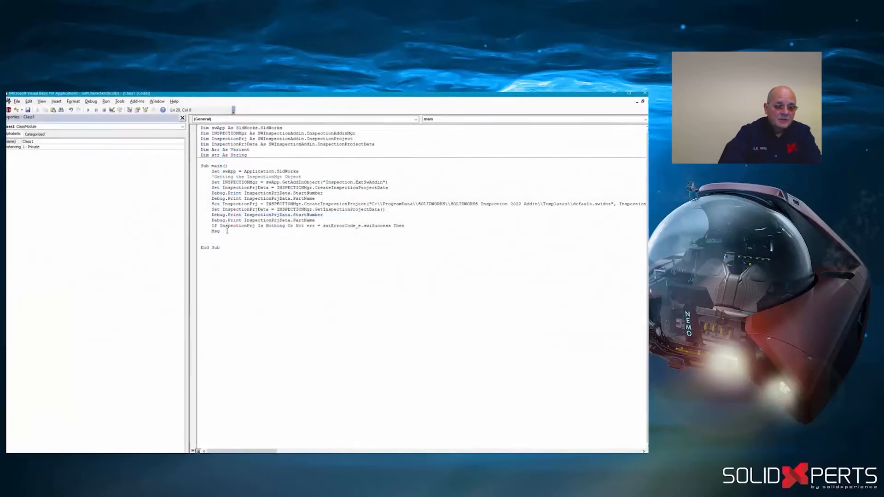
text(ox ("project)
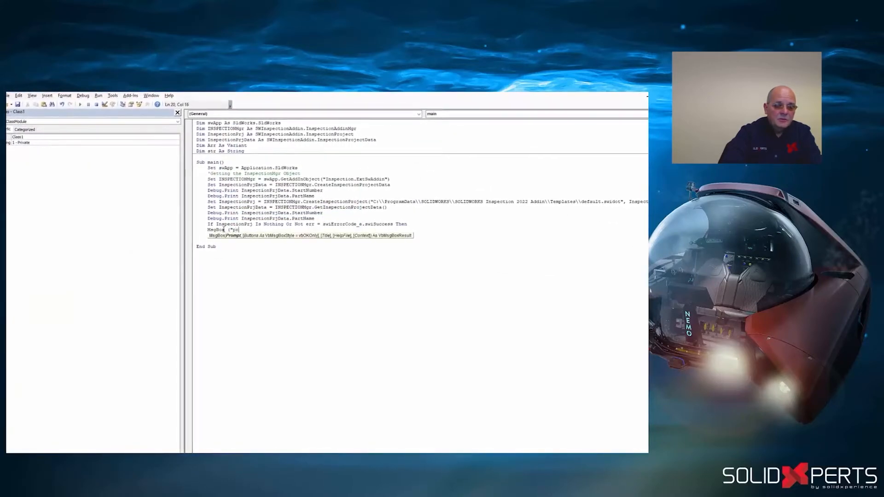
text( not Created")
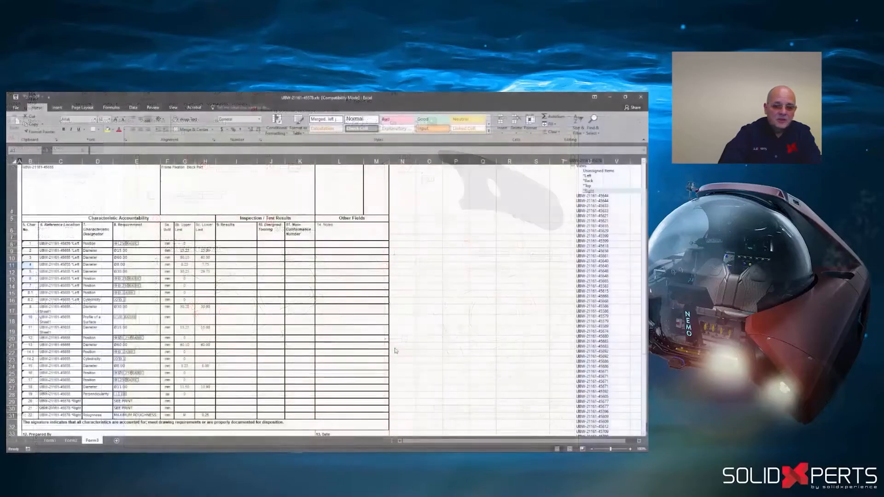
- Examine the characteristic accountability form in the exported Excel inspection report
scroll(202, 288, down, 3)
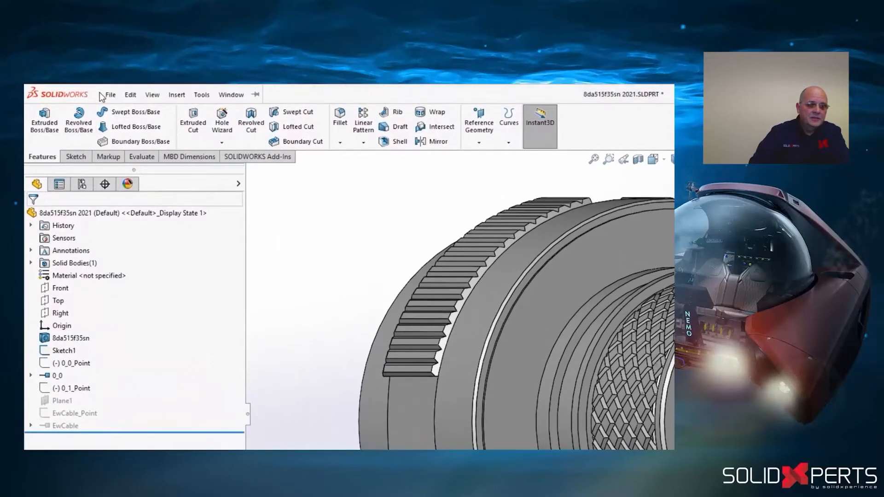
- Start creating CPoints from a manufacturer part on the connector, and search the base connectors of all manufacturers
click(108, 95)
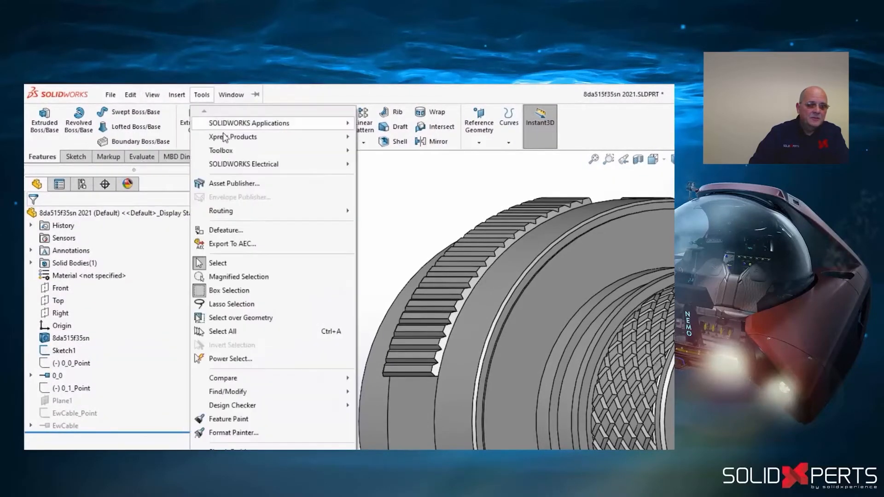
mouse_move(254, 168)
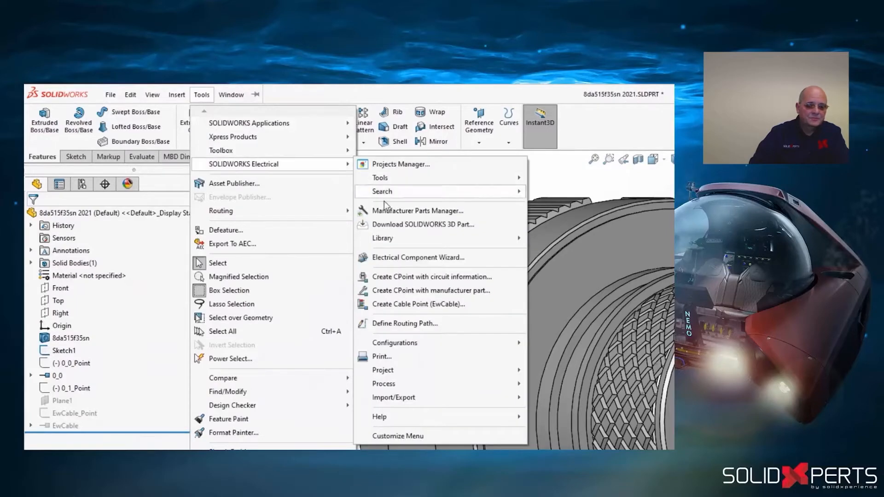
click(415, 291)
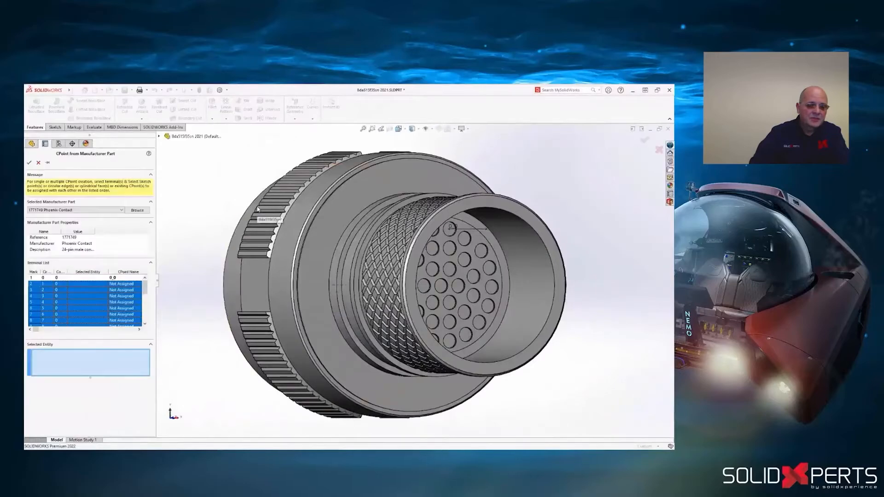
click(137, 210)
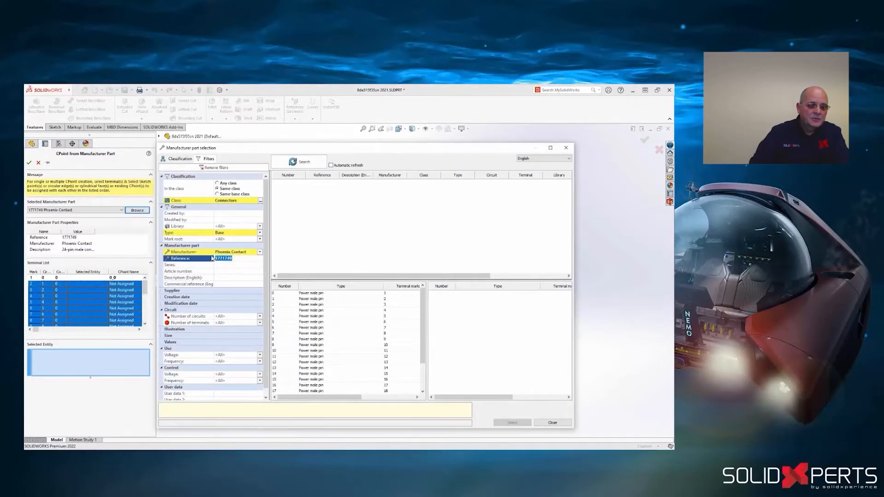
click(260, 252)
scroll(259, 294, up, 10)
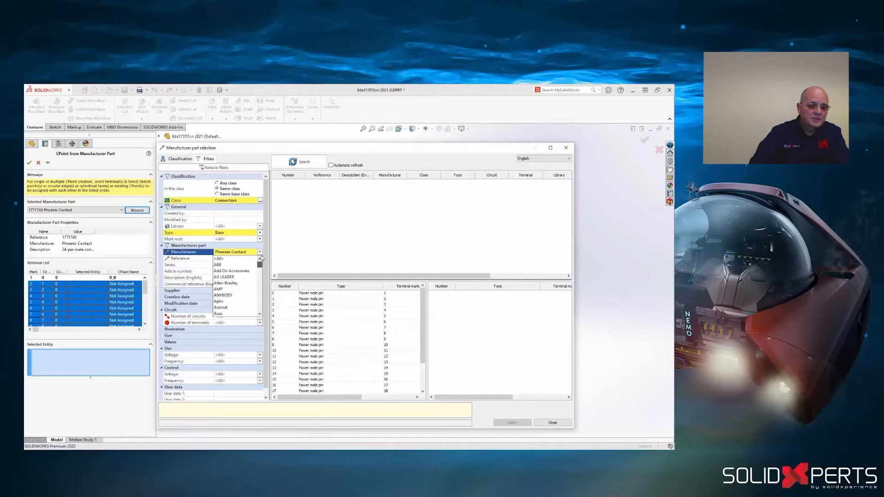
click(228, 259)
click(298, 162)
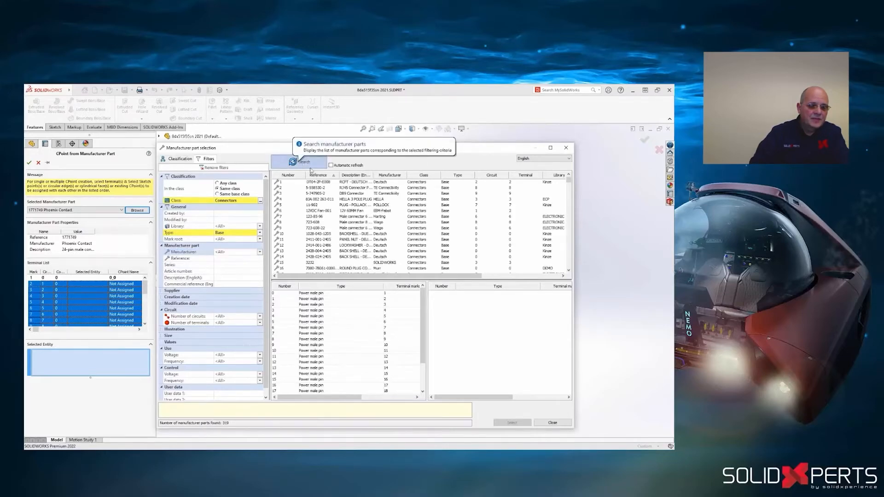
click(569, 148)
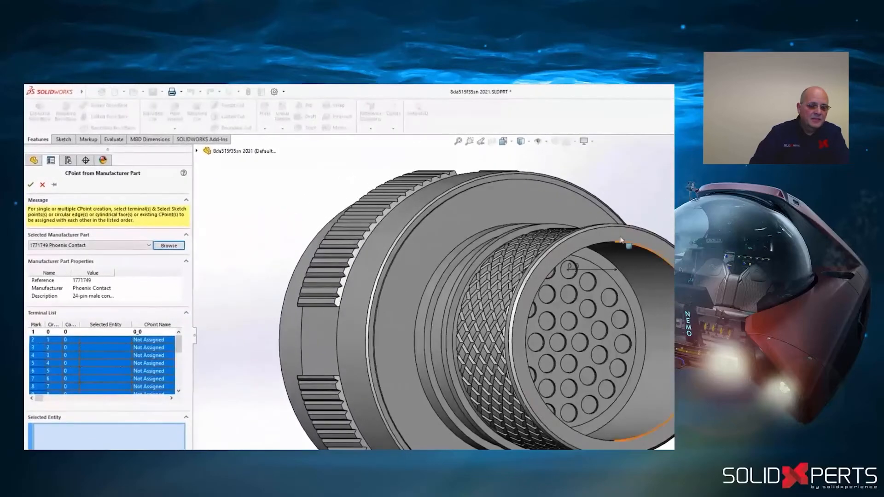
- Assign three neighbouring pin-hole centre points of Sketch1 to terminals 2, 3 and 4 and create their CPoints
click(588, 282)
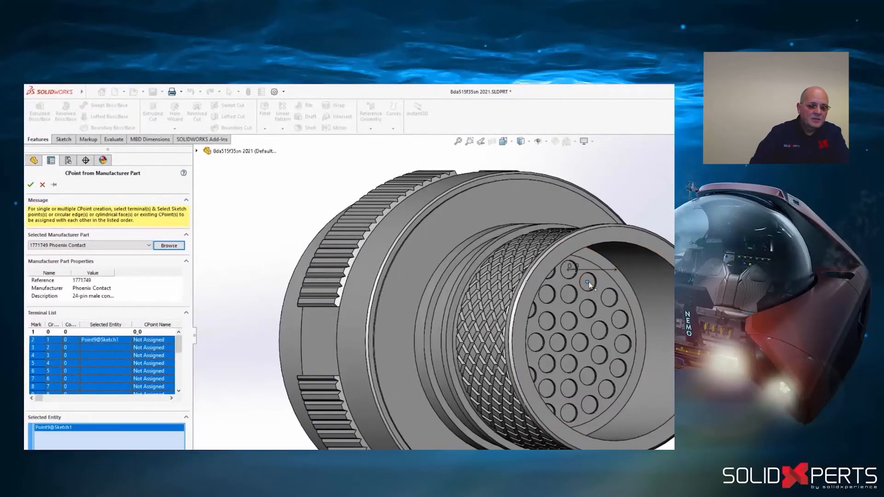
click(609, 297)
click(619, 319)
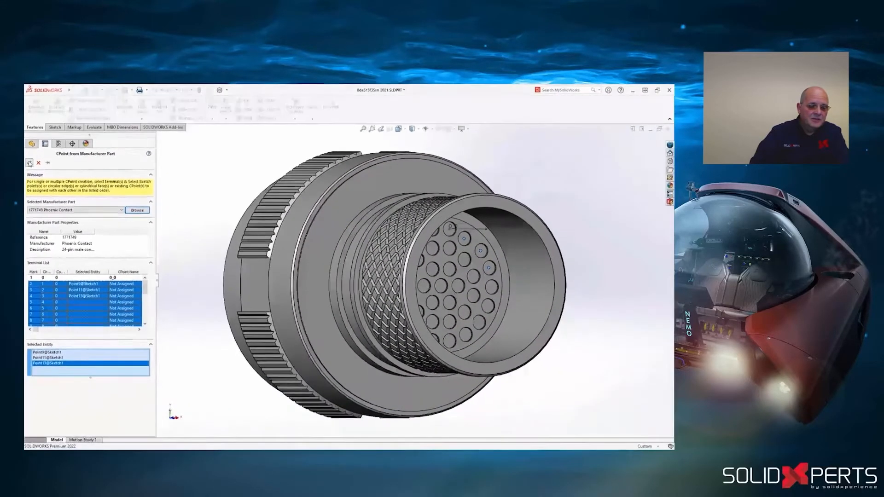
click(29, 163)
key(ctrl+1)
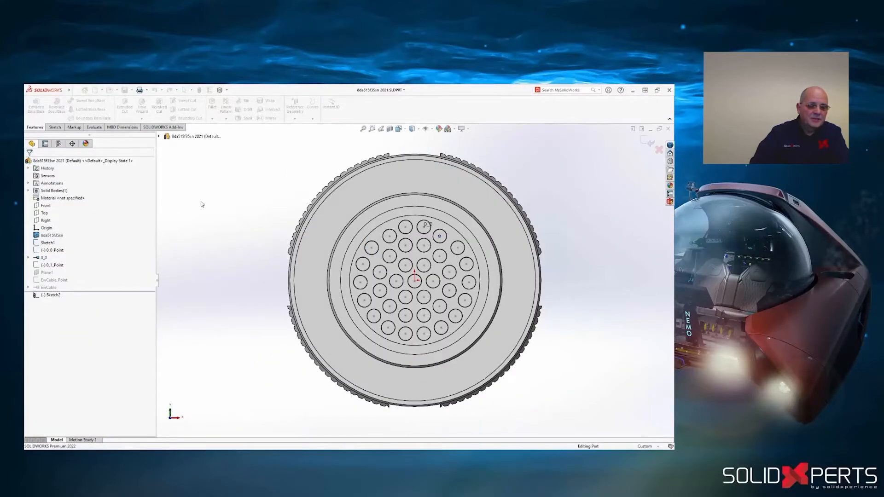
middle_drag(204, 204, 217, 213)
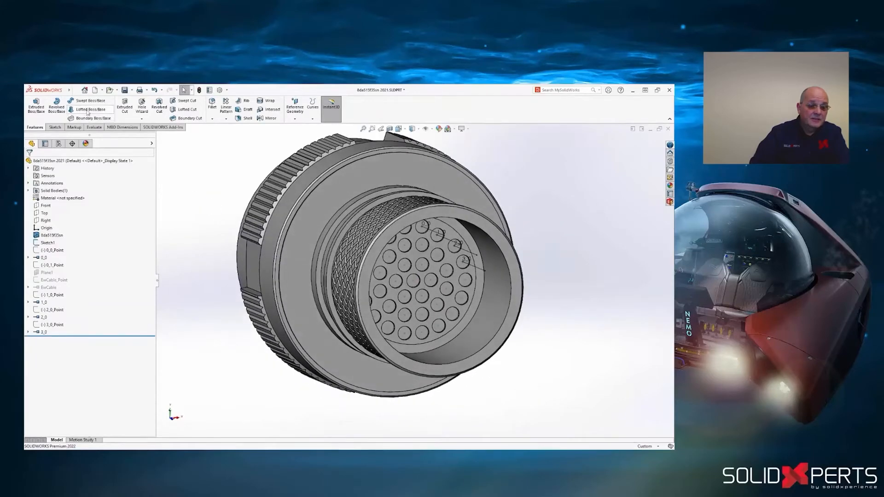
- Start the SOLIDWORKS Electrical command for creating CPoints with a manufacturer part again on the connector
click(71, 91)
click(130, 90)
mouse_move(185, 130)
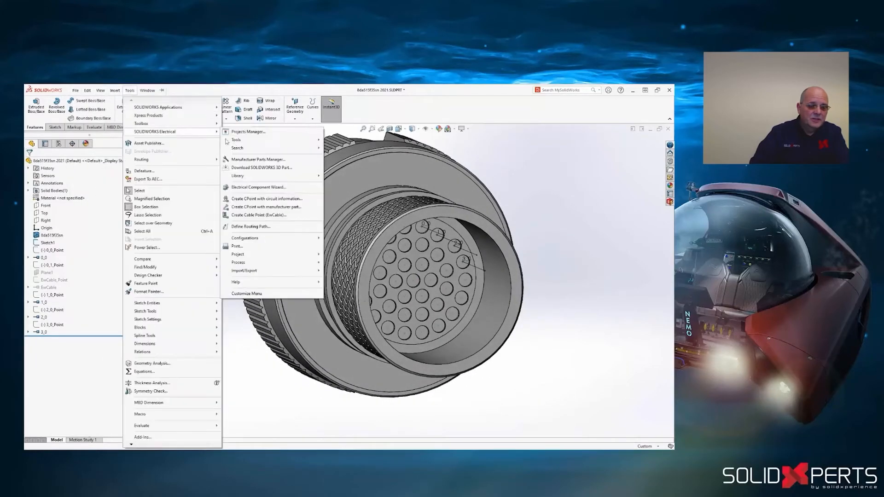
click(269, 207)
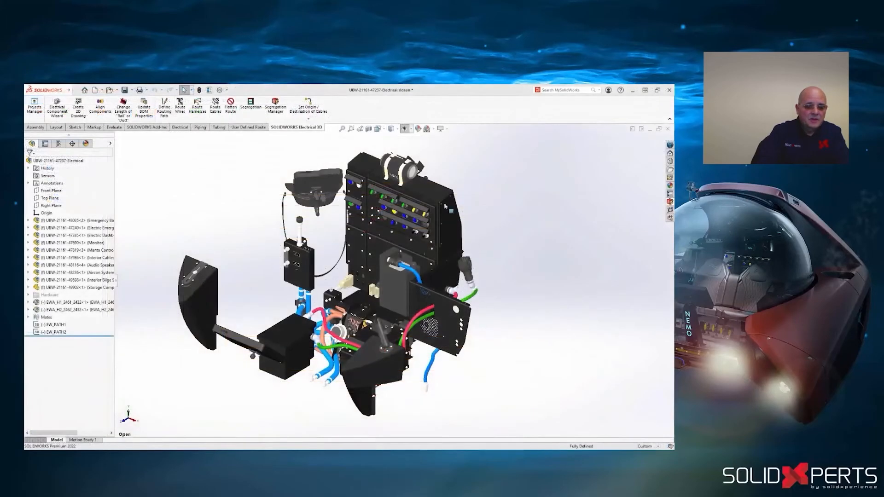
- Display the electrical inline components of the routing Design Library and preview the 45° spin coupling part
click(352, 129)
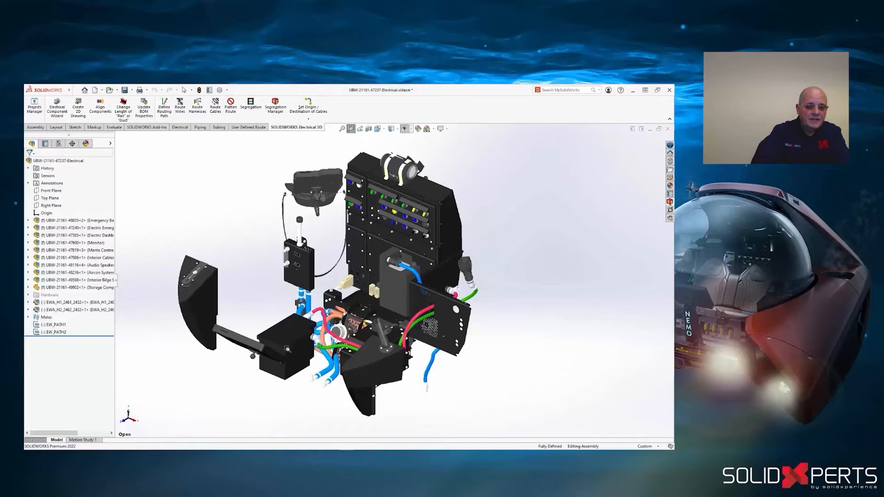
drag(290, 350, 345, 282)
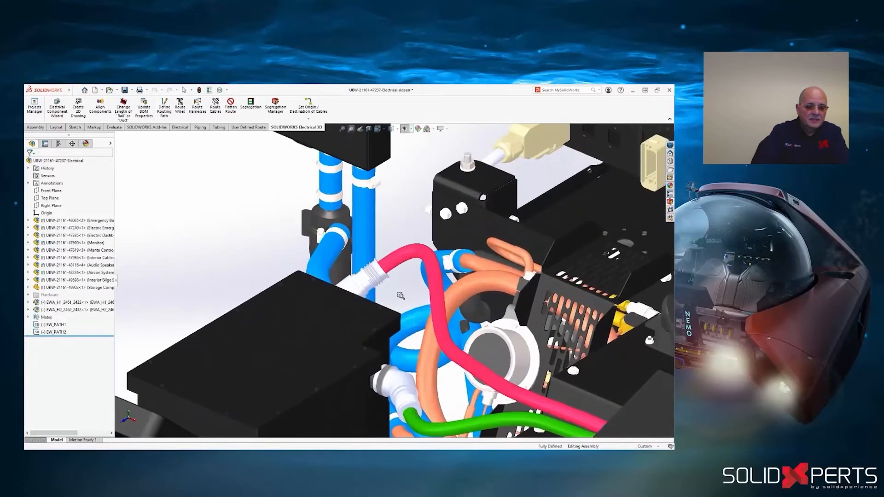
middle_drag(404, 295, 367, 290)
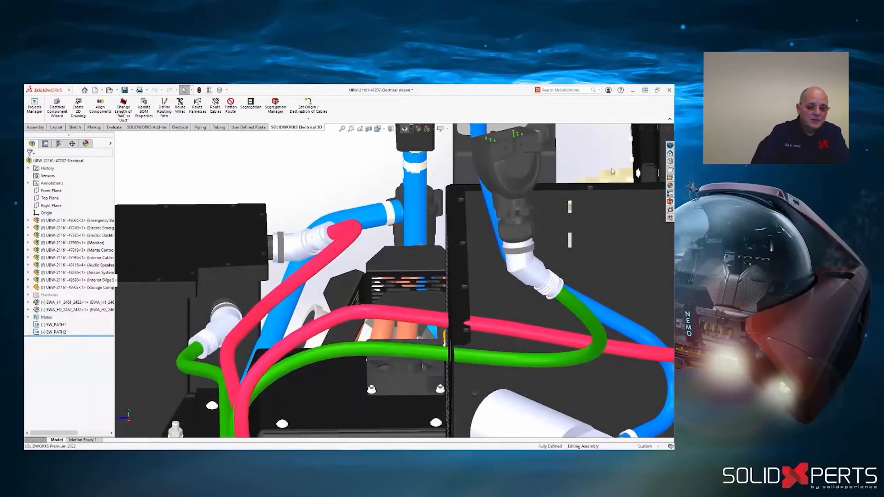
click(670, 161)
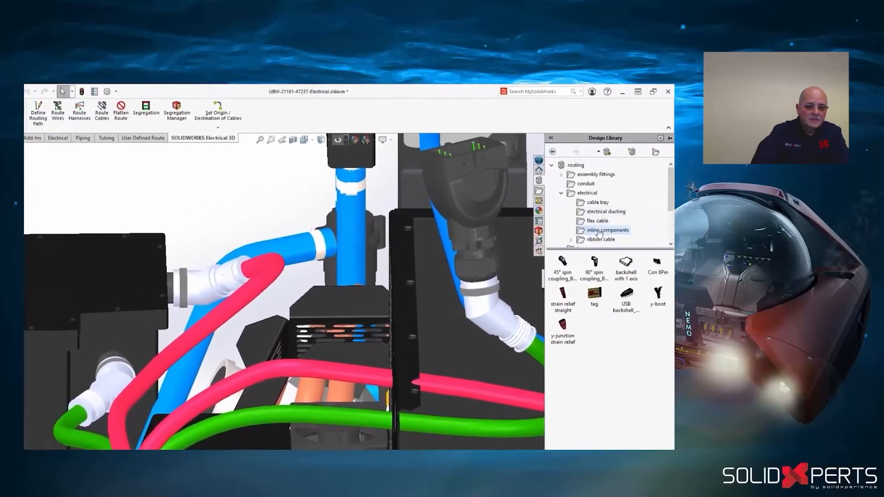
mouse_move(564, 261)
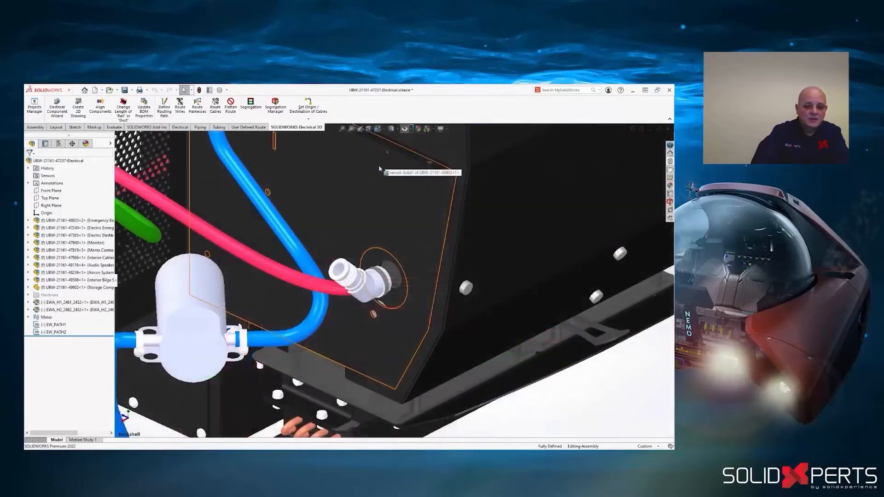
- Open the pink cable route of EWA_H2_2462_2432 for editing and start editing the route alignments of its 45° spin coupling
drag(384, 171, 326, 223)
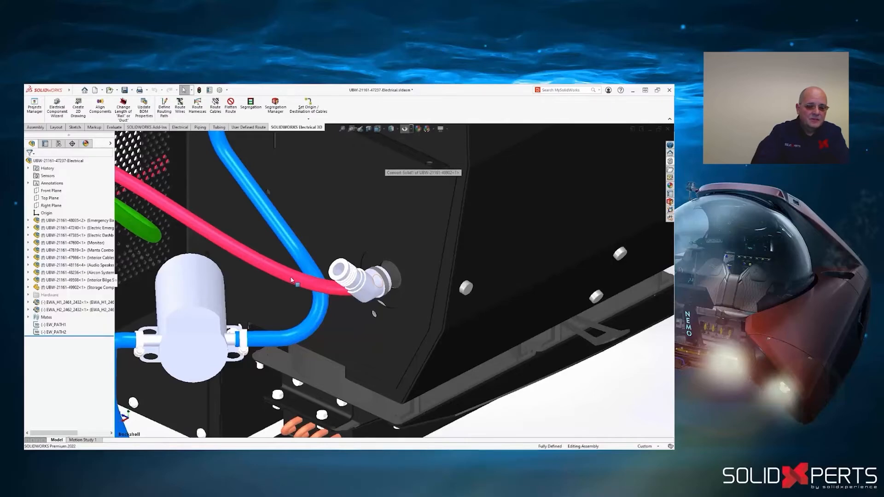
click(291, 280)
right_click(291, 279)
click(312, 244)
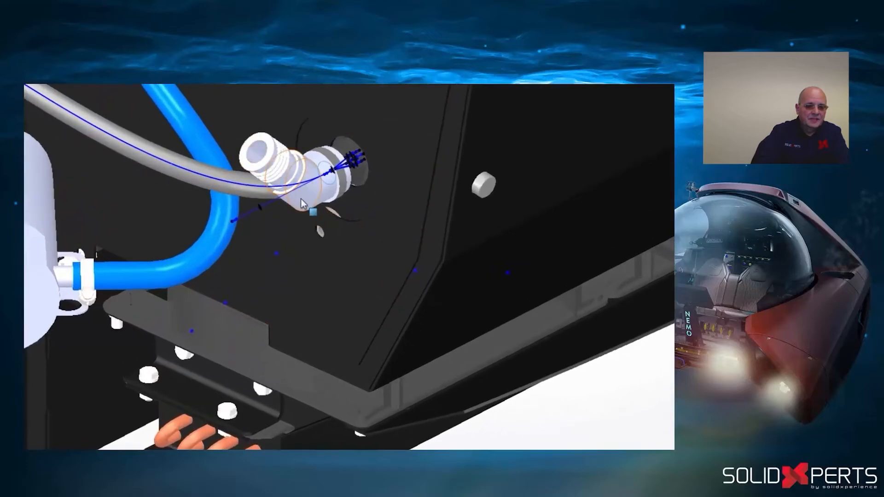
right_click(300, 204)
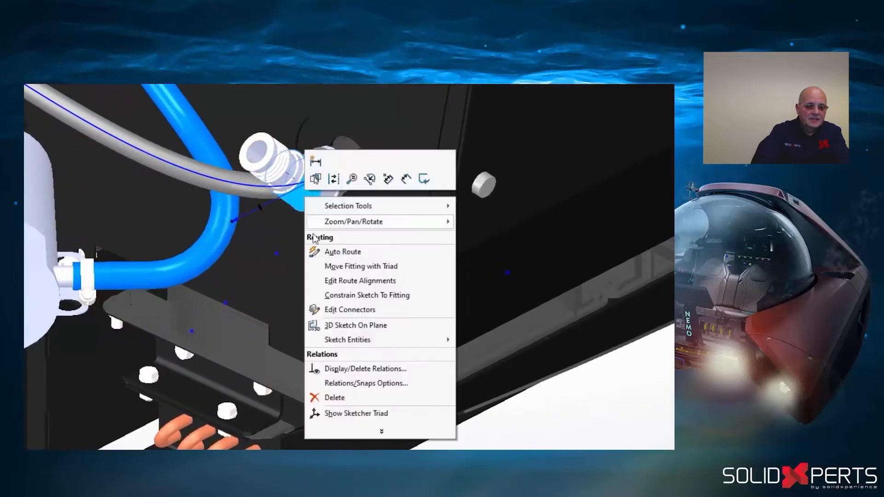
click(342, 281)
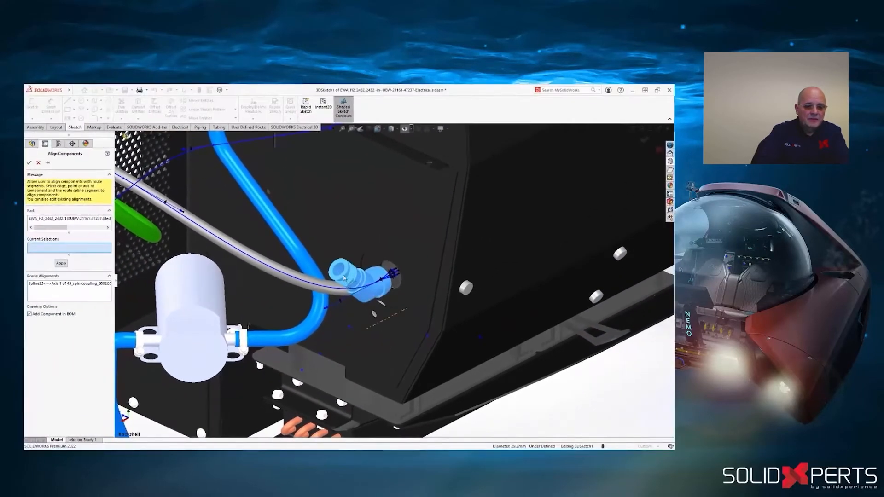
- Align the 45° spin coupling's Axis 1 with the cable's route spline, and exit the route sketch and subassembly editing
click(340, 271)
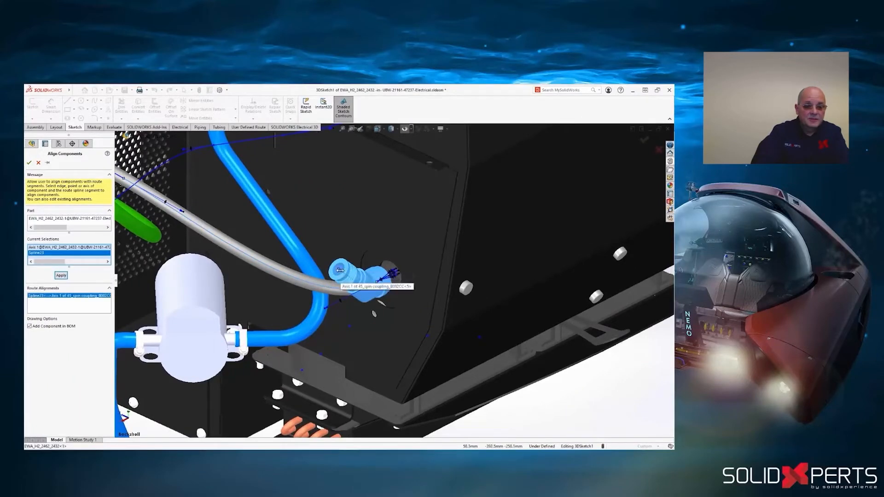
click(339, 270)
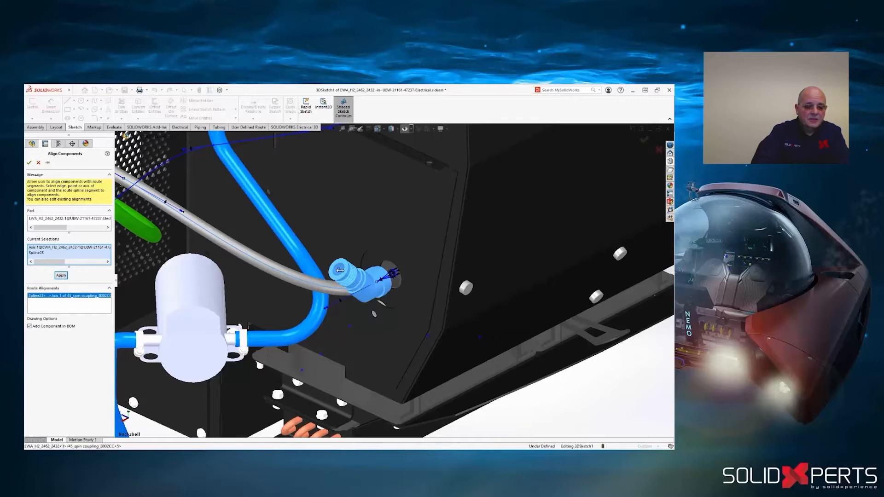
click(61, 276)
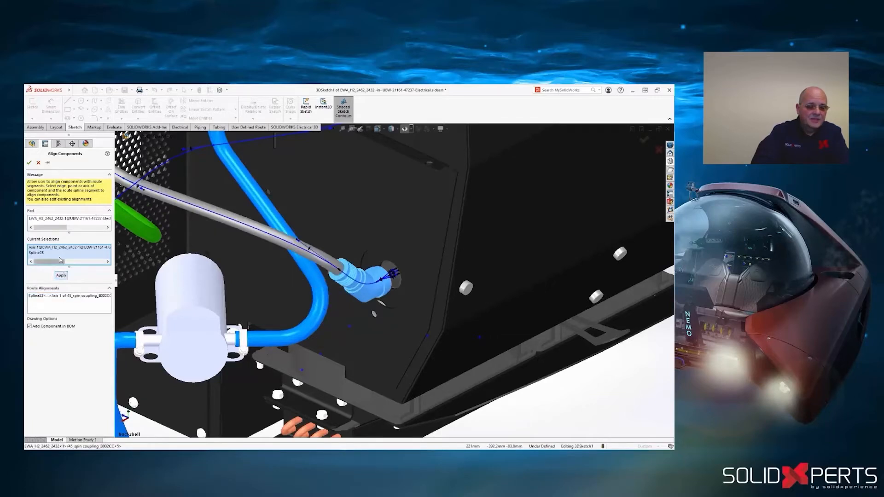
click(29, 163)
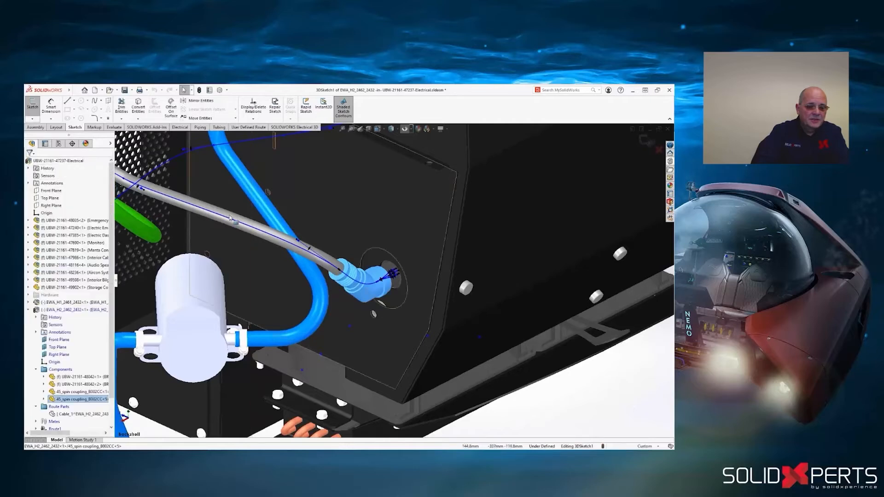
click(651, 144)
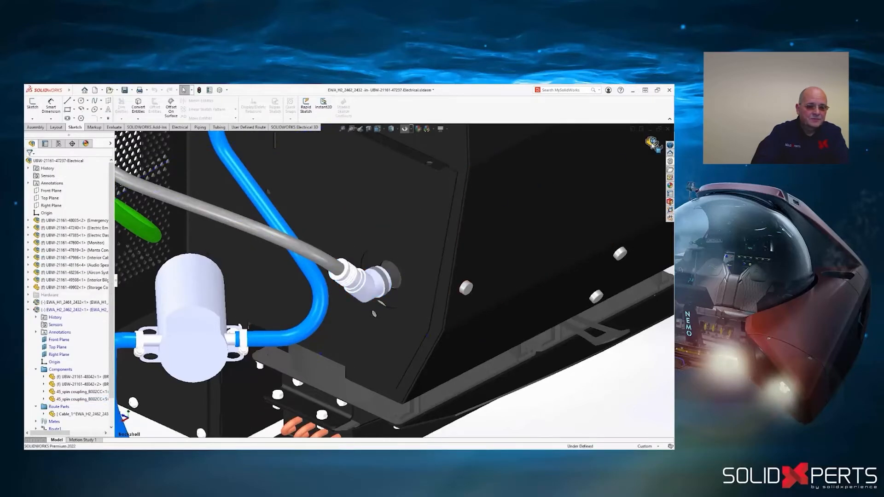
click(651, 144)
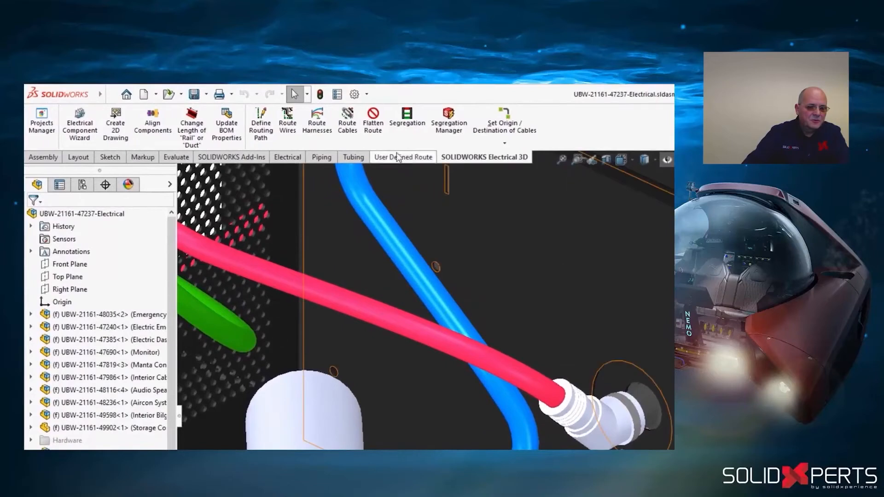
- Flatten the route subassembly EWA_H2_2462_2432-1 with the Manufacture type and Drawing Options enabled to create its flattened route drawing
click(373, 120)
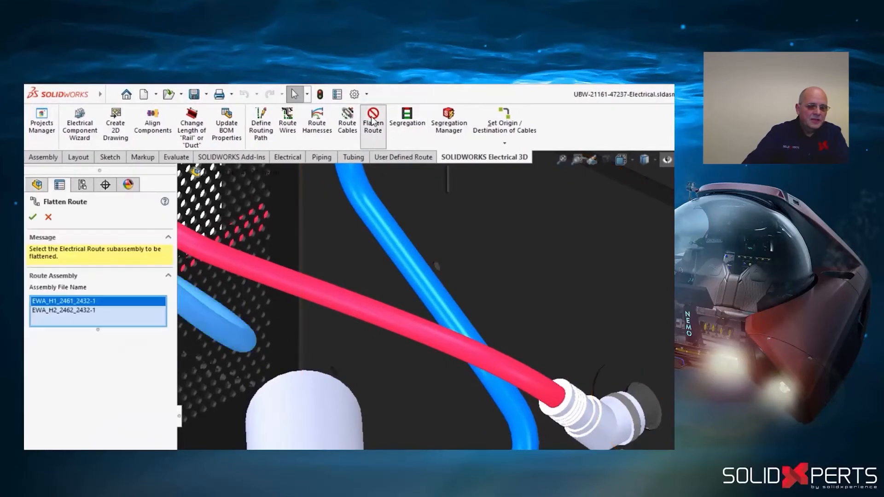
click(87, 311)
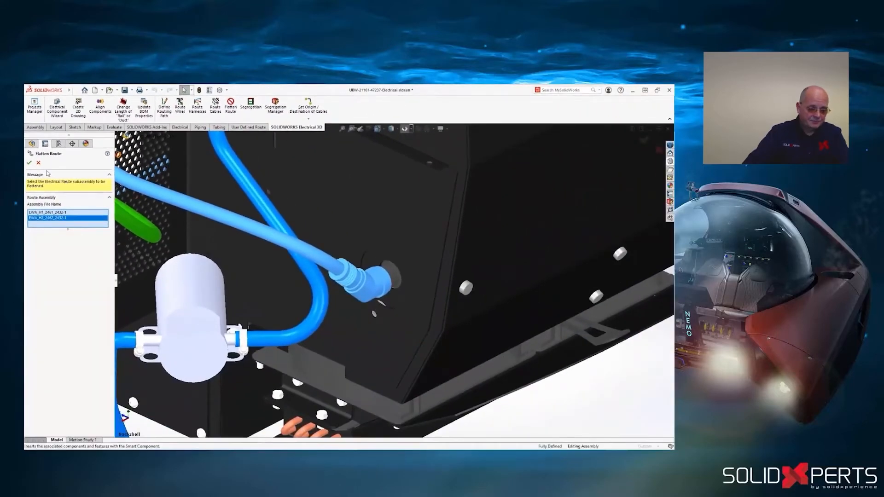
click(29, 163)
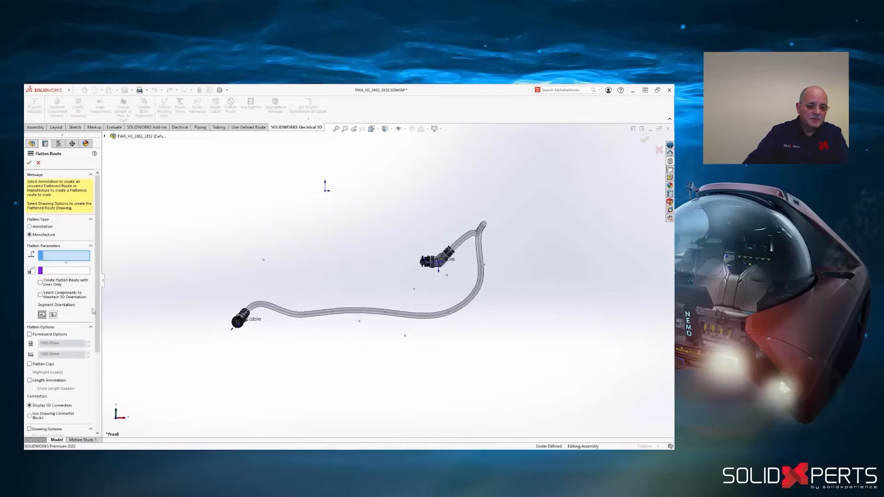
click(29, 428)
click(29, 163)
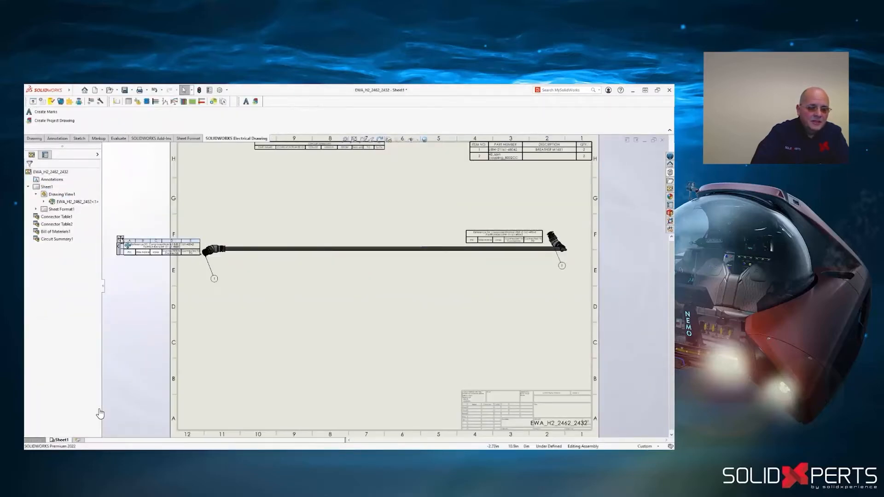
- Move the connector table that overhangs the sheet border to below the flattened cable's nearest connector
drag(119, 238, 191, 295)
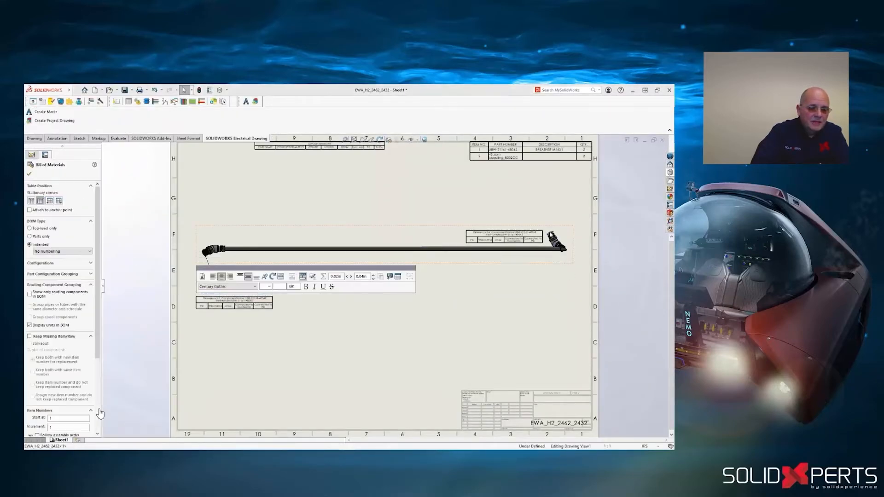
click(532, 211)
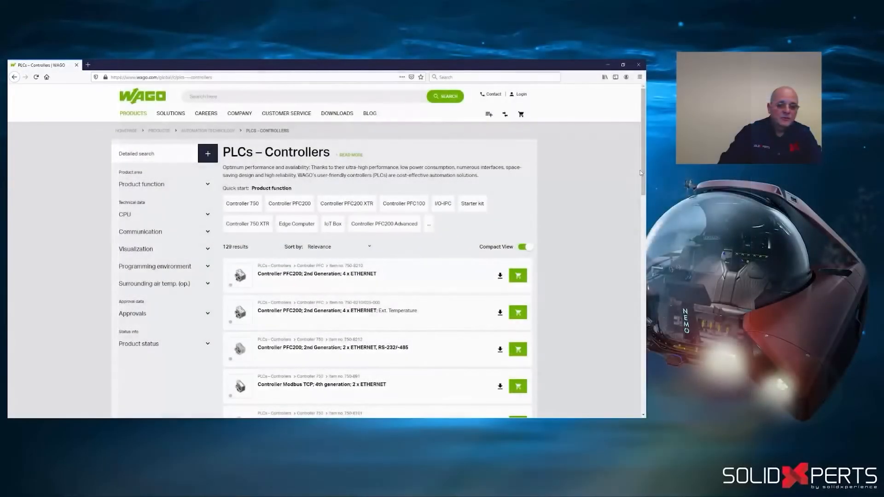
- Switch to the WAGO website, open the Controller PFC200 2nd Generation 4 x ETHERNET product page and view its additional images
drag(644, 174, 638, 218)
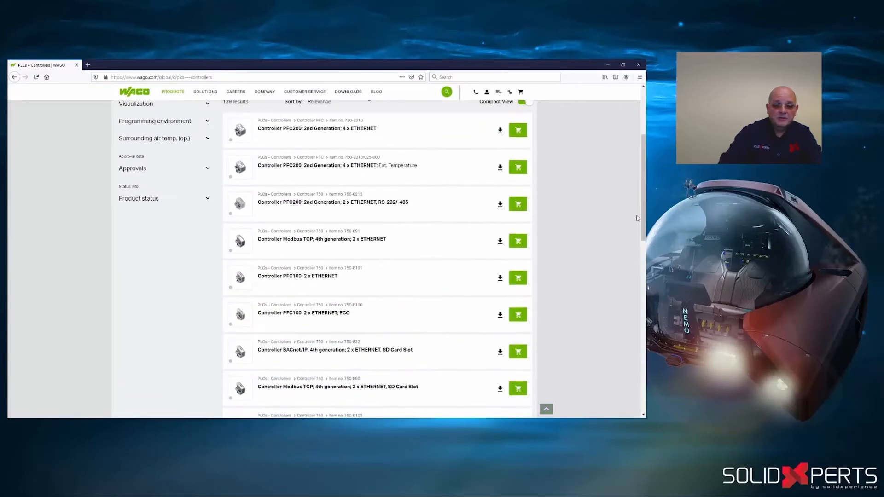
click(243, 131)
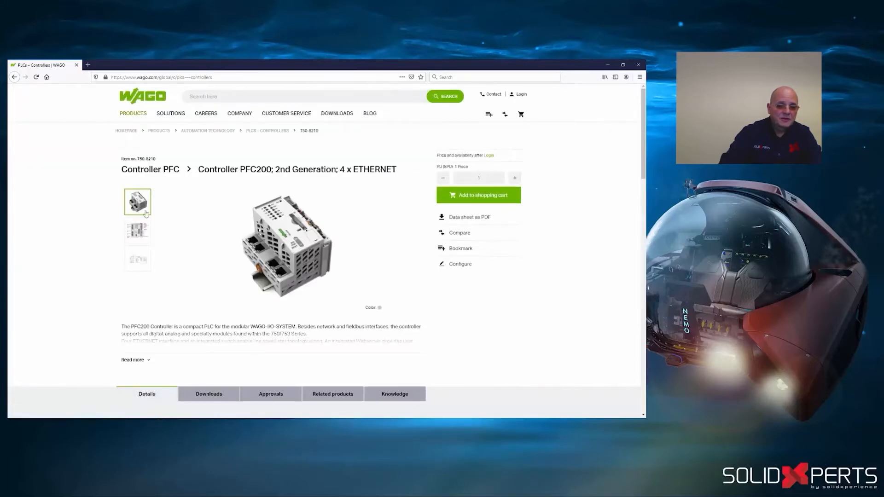
click(138, 231)
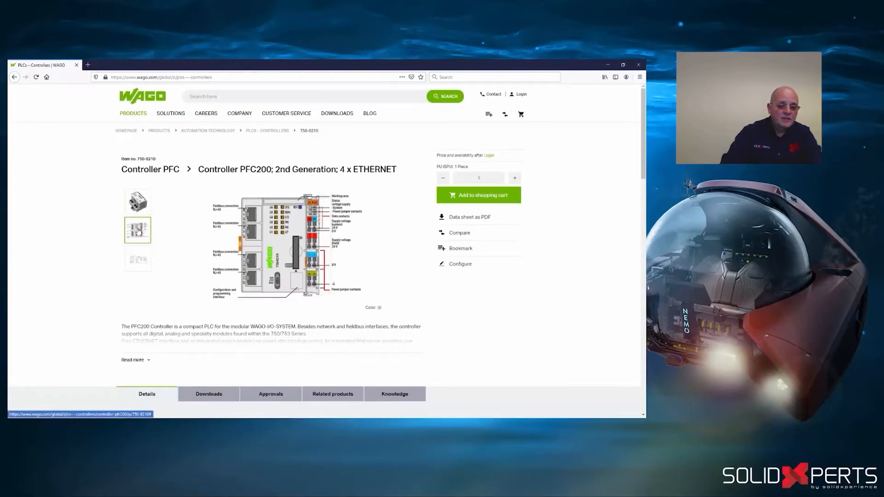
click(138, 261)
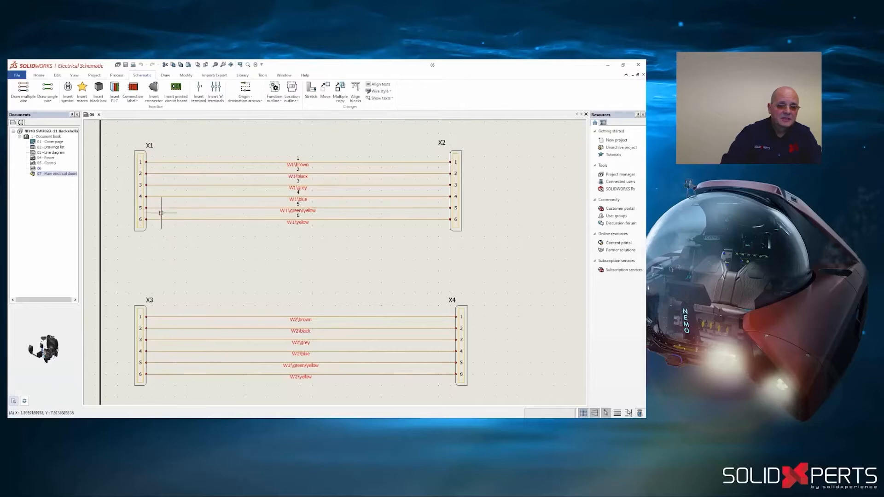
- Display the Electrical Content Portal in SOLIDWORKS Electrical Schematic, view the Environments catalog and return to the catalogs
click(75, 76)
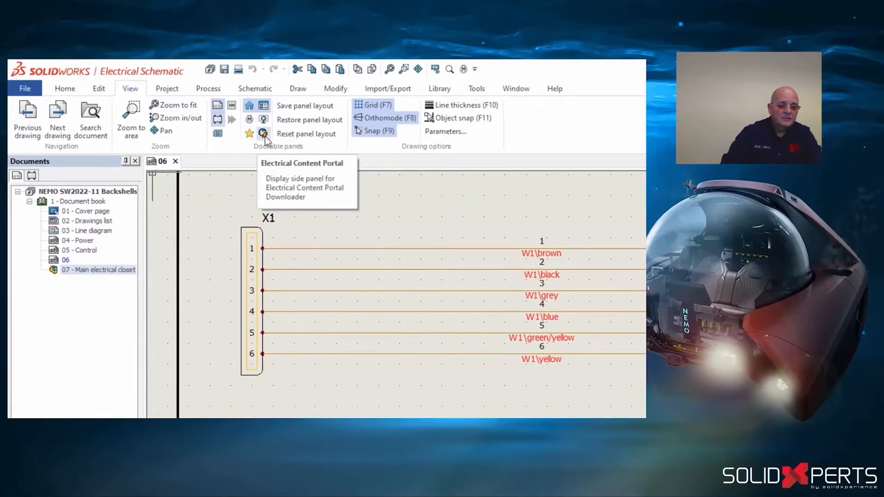
click(263, 134)
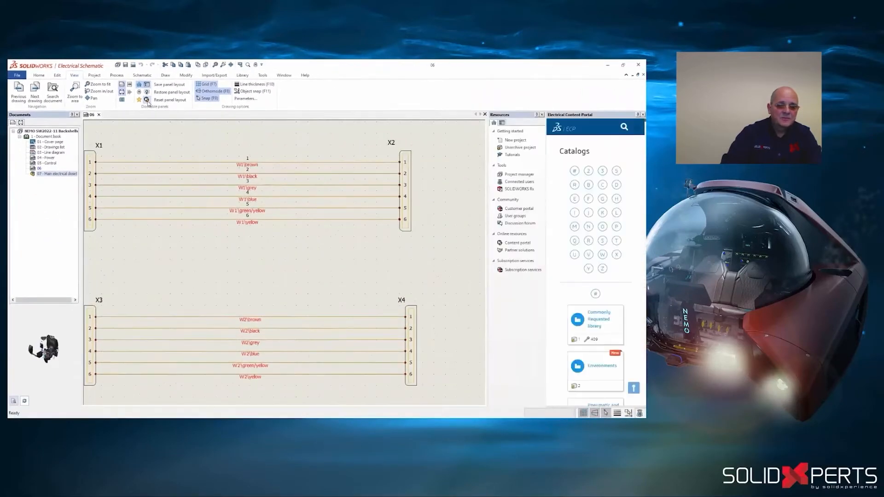
scroll(642, 287, down, 3)
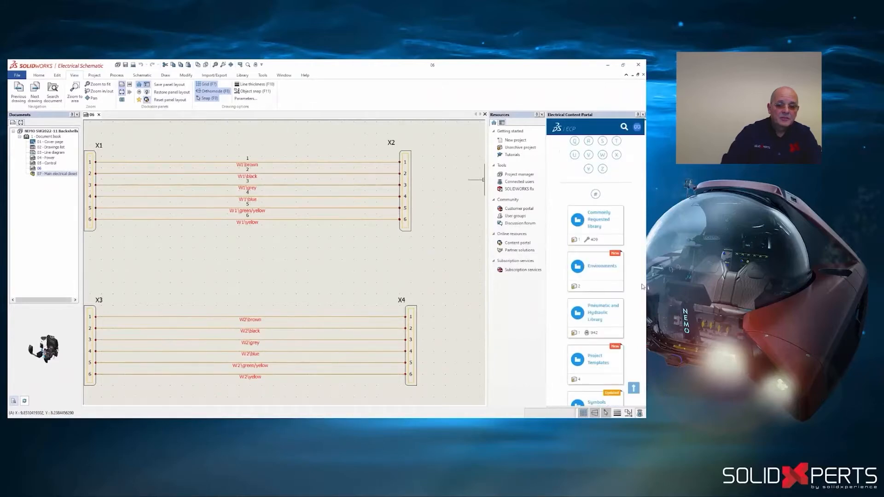
click(616, 260)
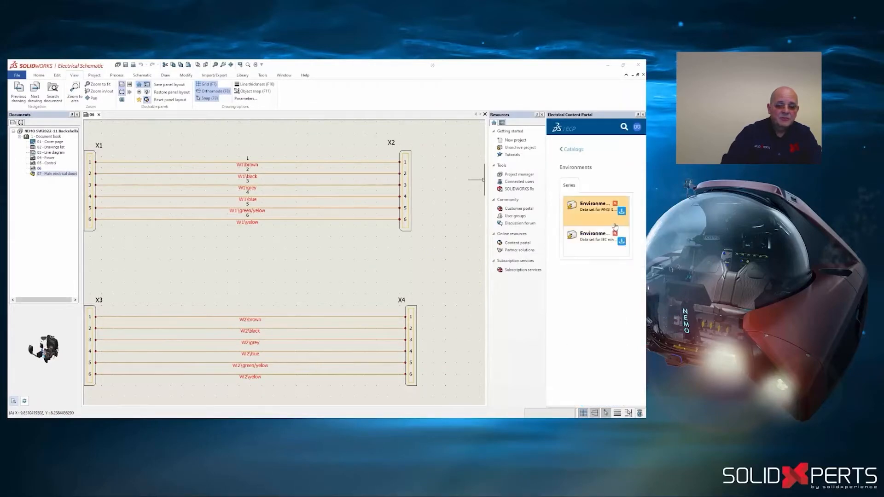
click(562, 150)
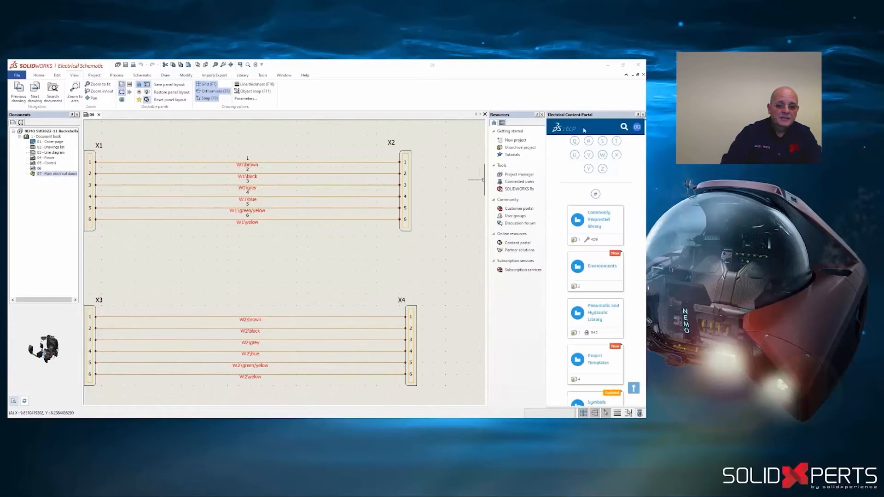
- Search the Electrical Content Portal for "wago" and browse the listed series
click(624, 127)
click(612, 144)
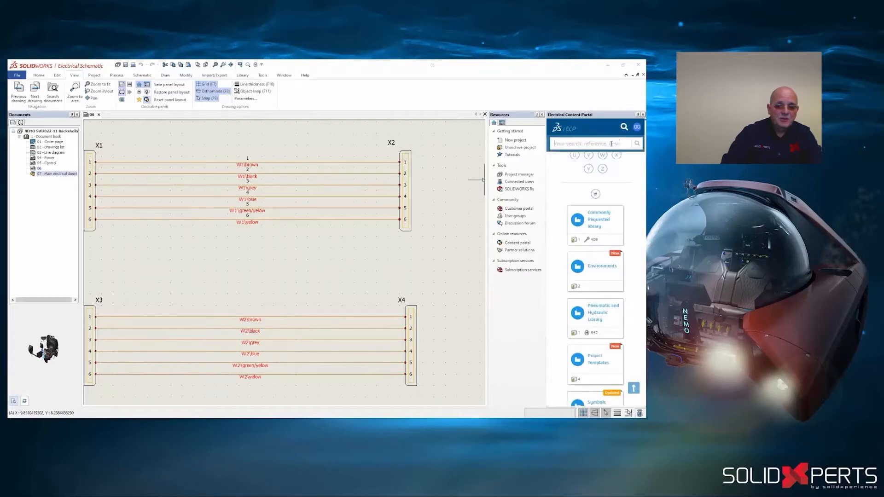
text(38999)
key(Return)
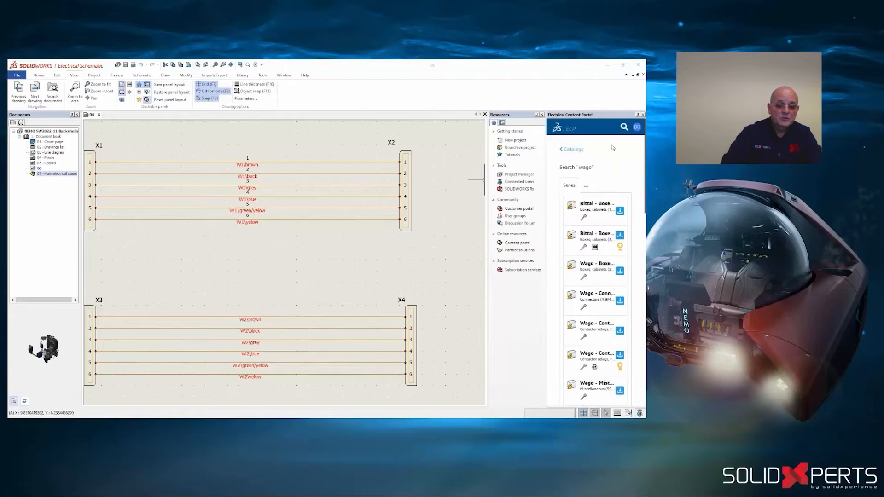
scroll(622, 221, down, 5)
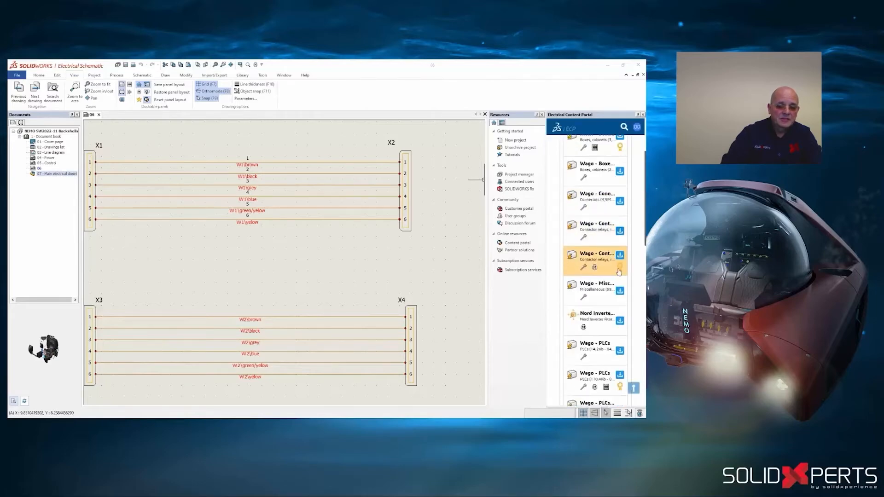
scroll(615, 253, down, 1)
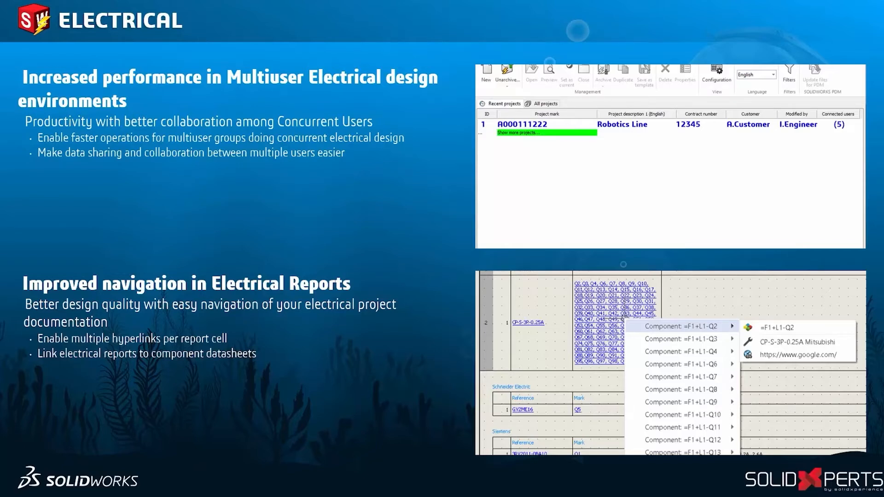
click(506, 331)
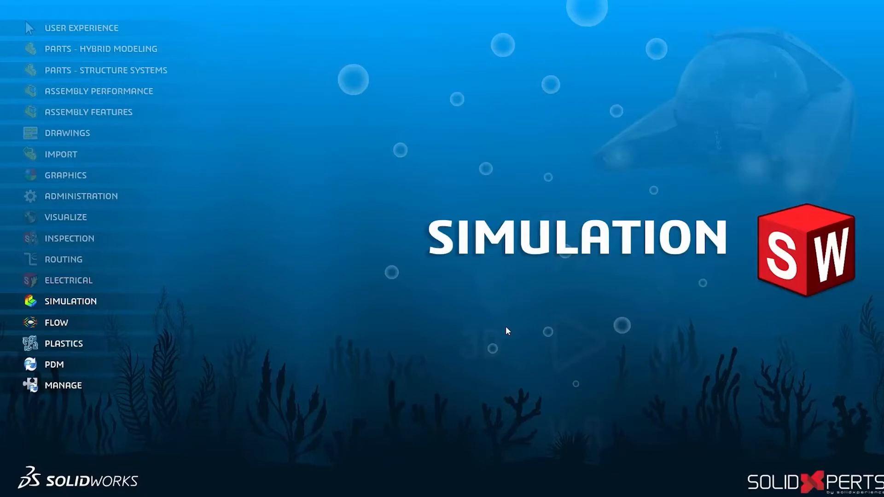
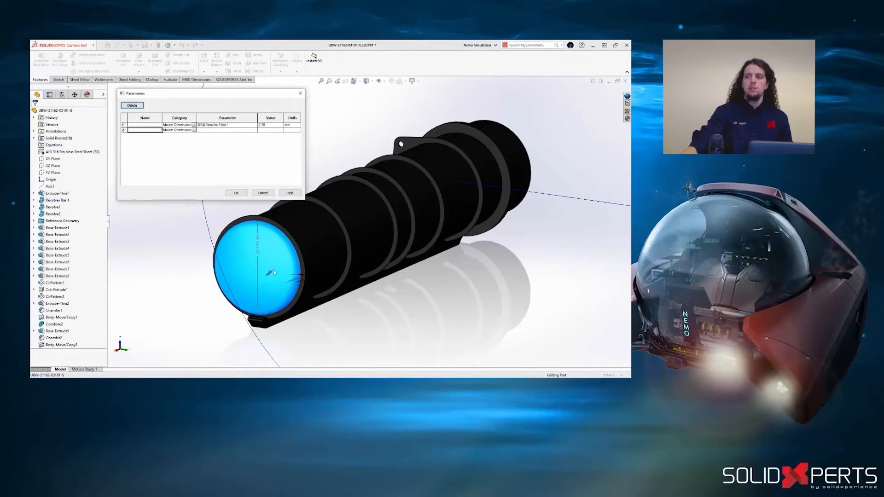
- Define the end, tube and stiffener thickness dimensions as parameters Thickness_End, Thickness_Tube and Thickness_Stiffeners, and save the part
click(412, 157)
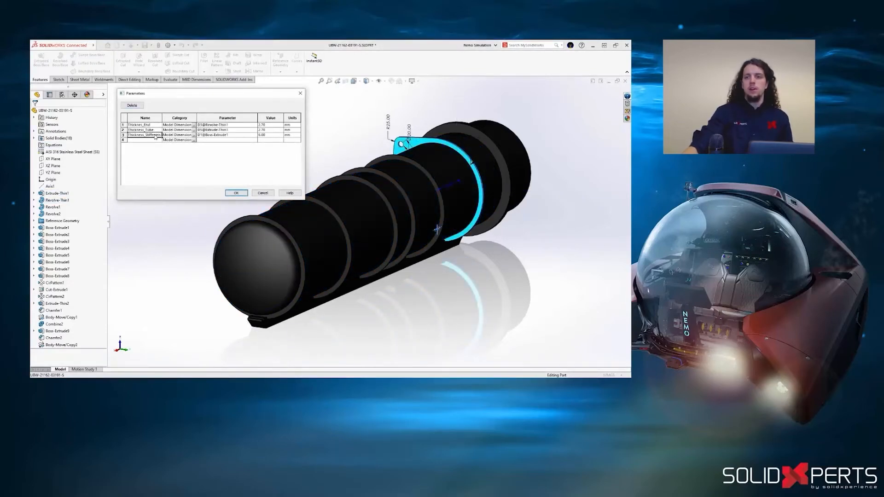
click(236, 193)
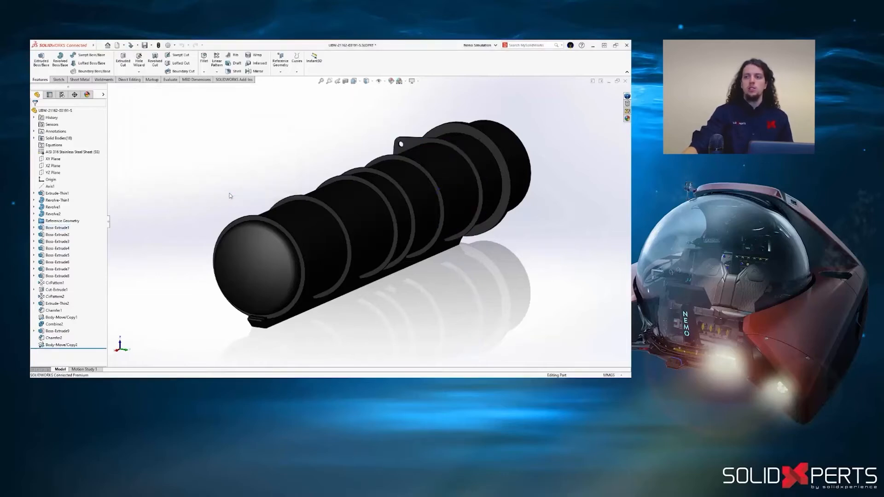
click(144, 46)
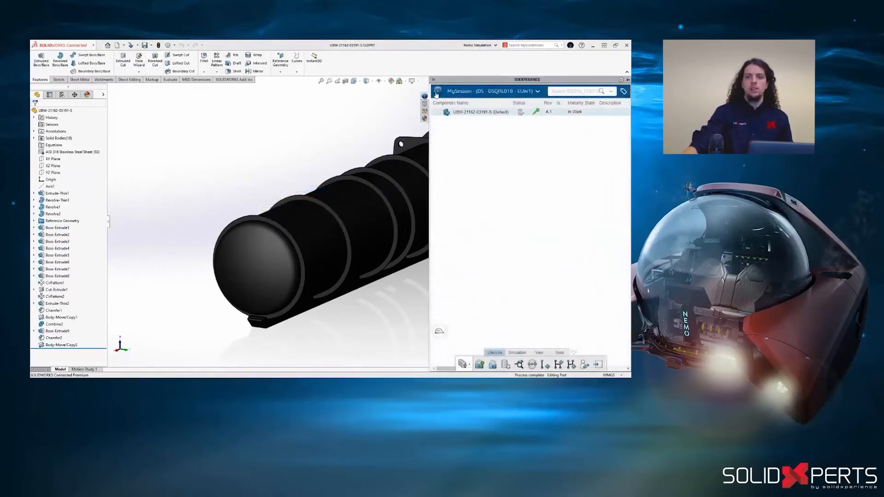
- Switch to Model Assembly Design and generate an advanced automated FEM with a linear midsurface mesh and shell section on all parts
click(436, 93)
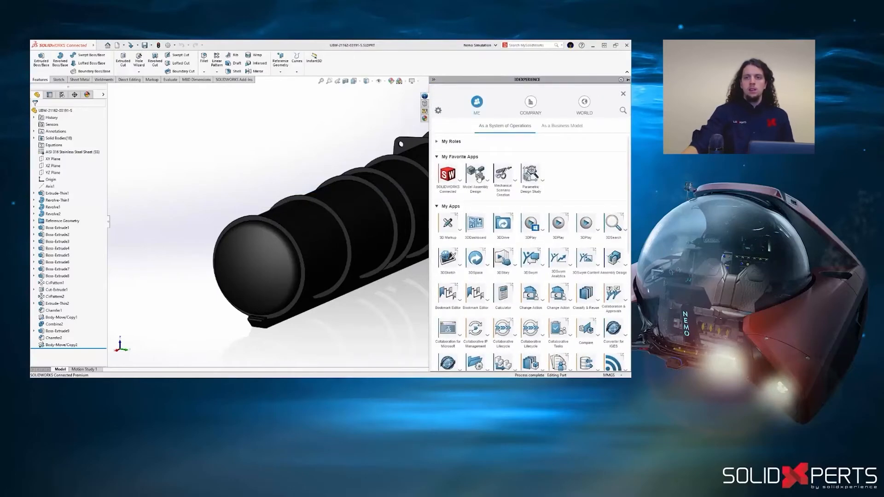
click(479, 177)
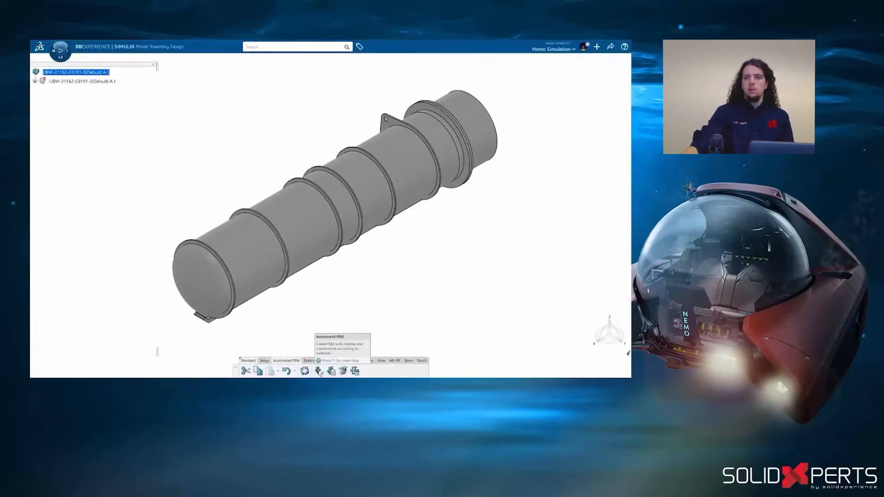
click(319, 372)
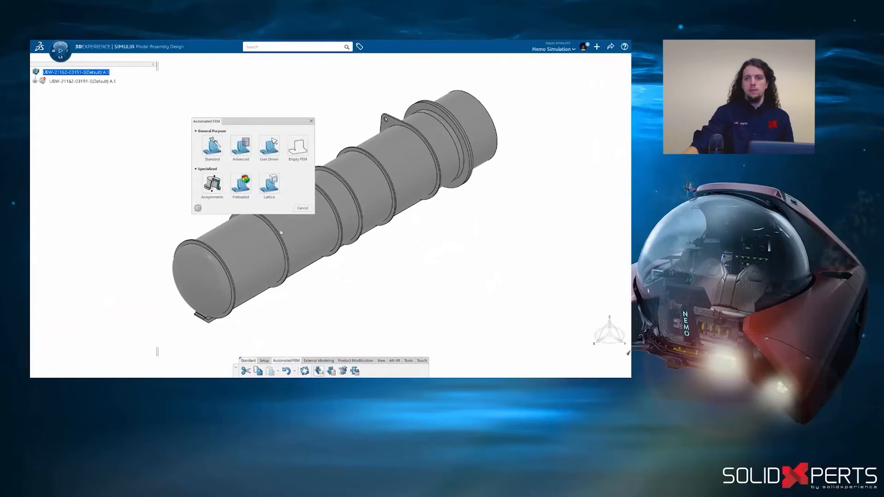
click(247, 152)
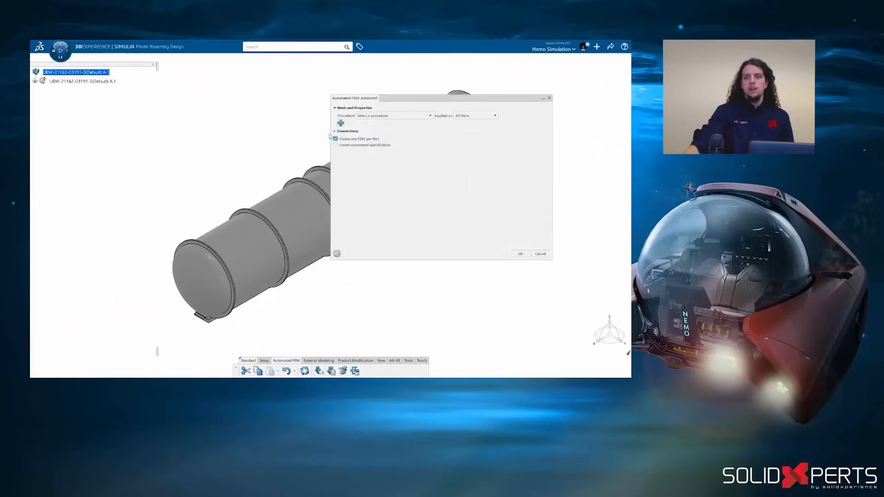
click(402, 118)
scroll(431, 130, down, 3)
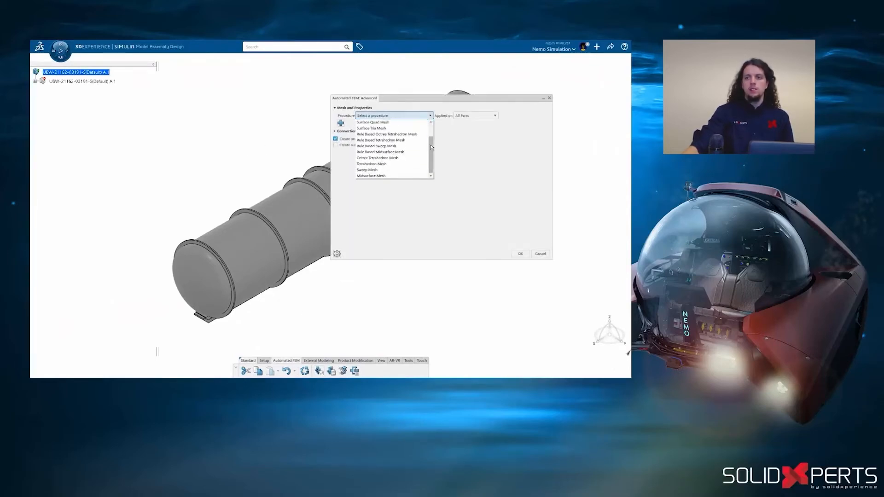
click(382, 174)
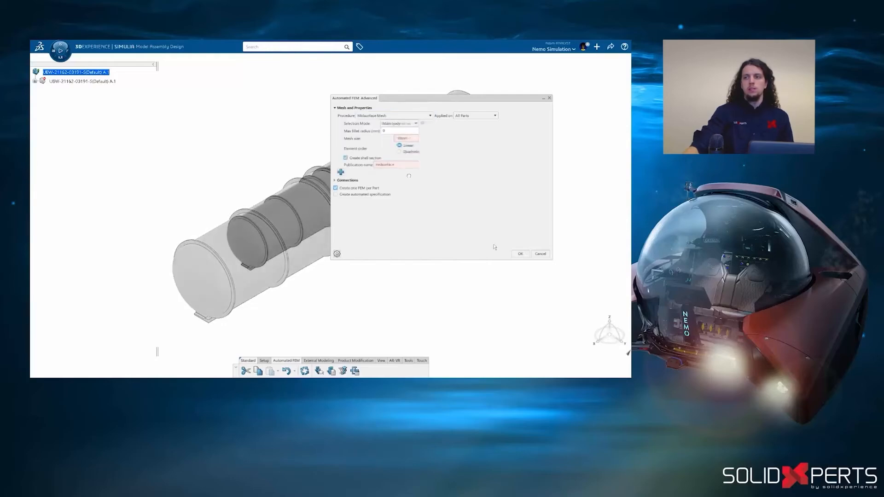
click(520, 253)
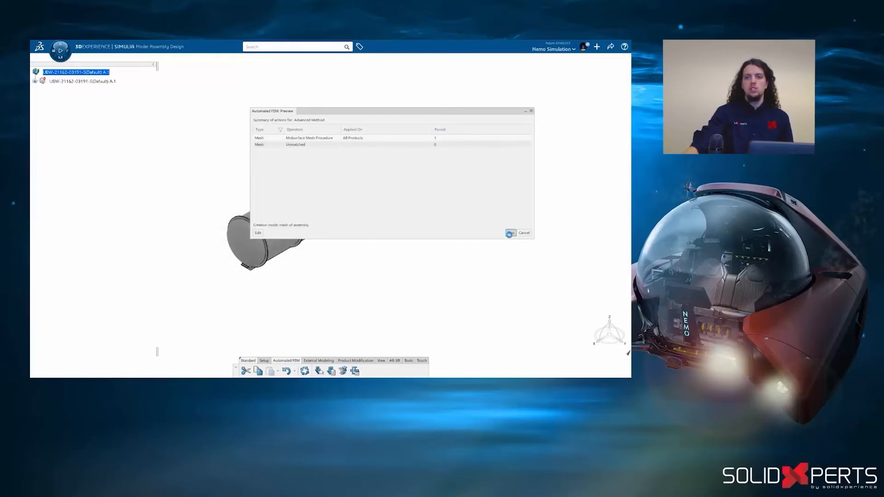
click(510, 233)
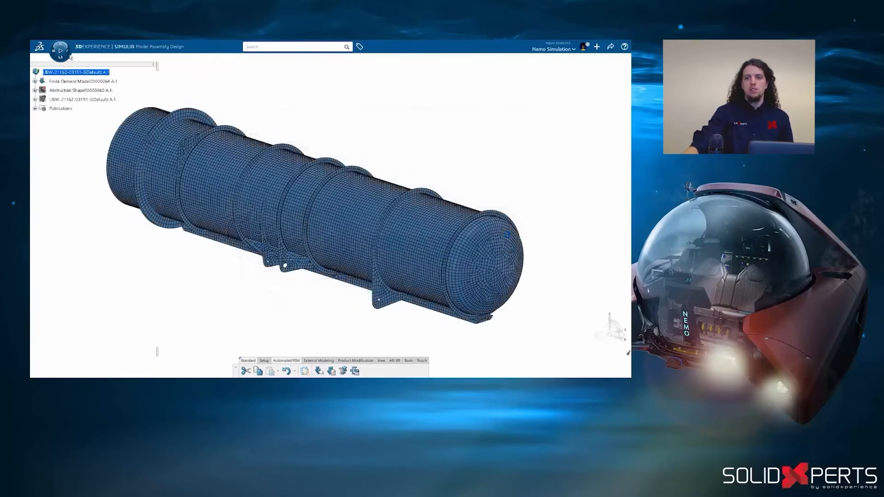
- Switch to Mechanical Scenario Creation and add a static step to the battery compartment's structural analysis case
click(67, 54)
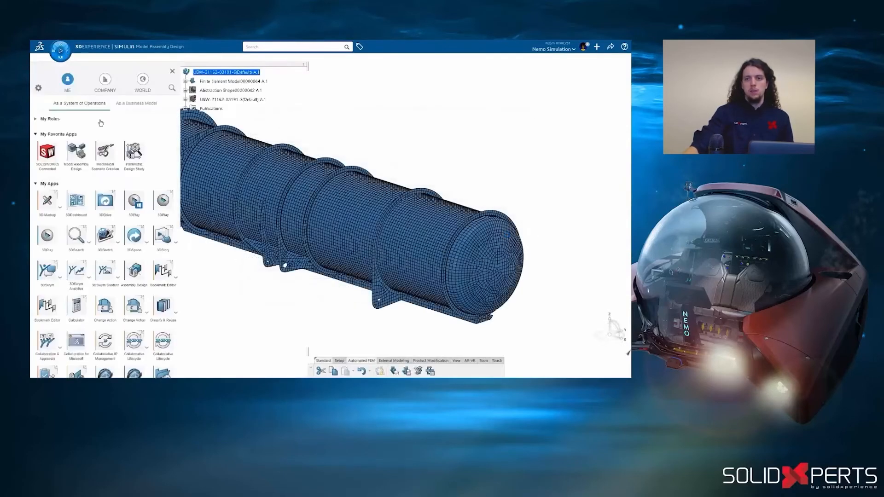
click(112, 151)
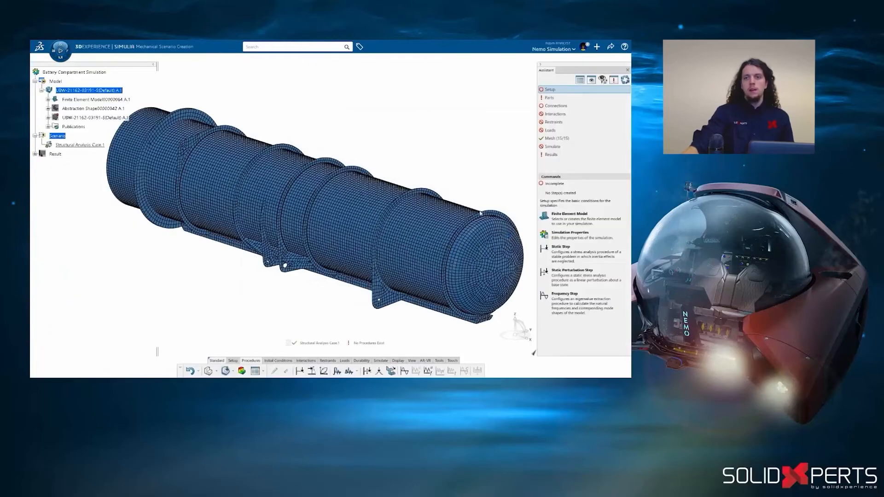
click(569, 261)
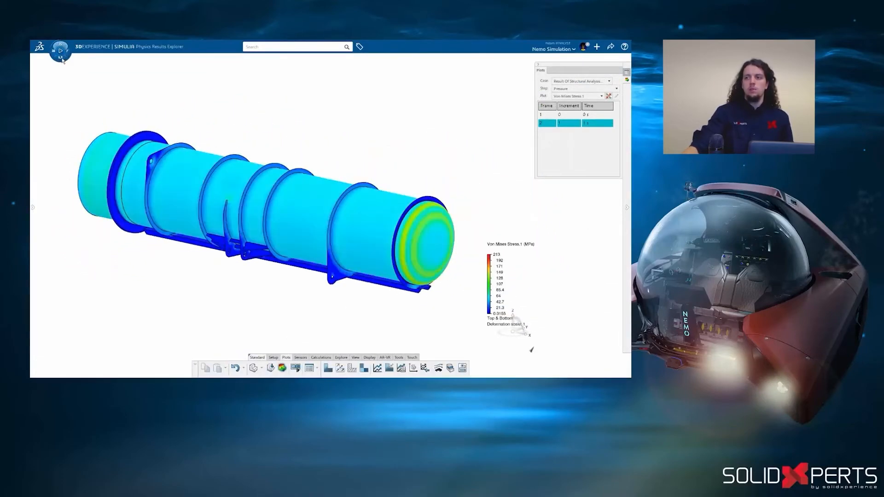
- Switch to Parametric Design Study and review the three thickness design variables and their limits in the Design Variables Manager
click(61, 58)
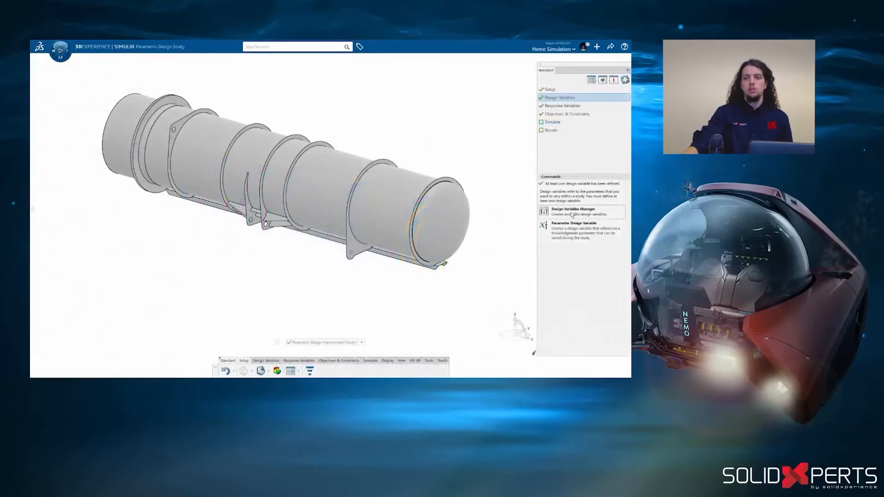
click(573, 212)
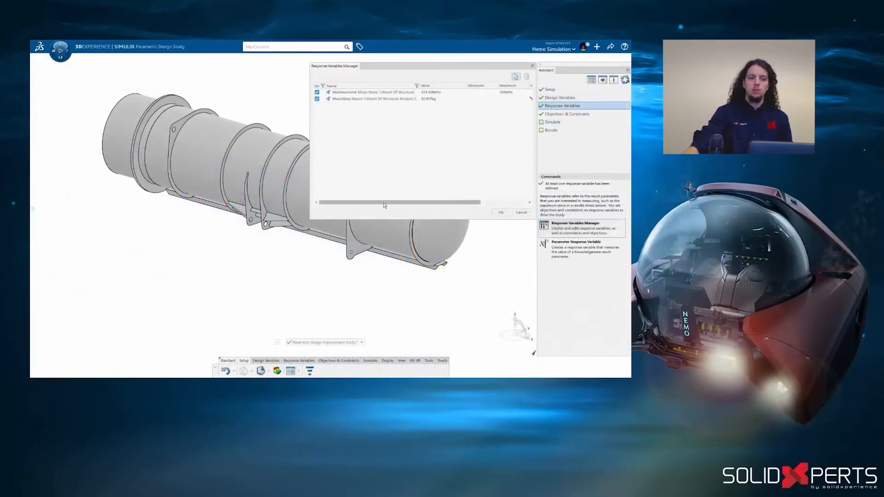
drag(384, 206, 400, 206)
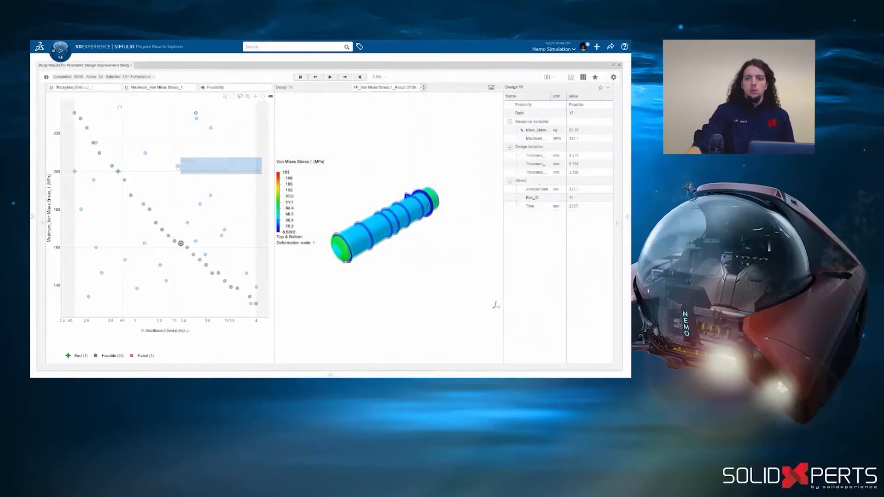
- Lasso the thin-end designs in the stress plot, compare them, and narrow the comparison to Designs 8 and 9 as favorites
drag(119, 106, 65, 138)
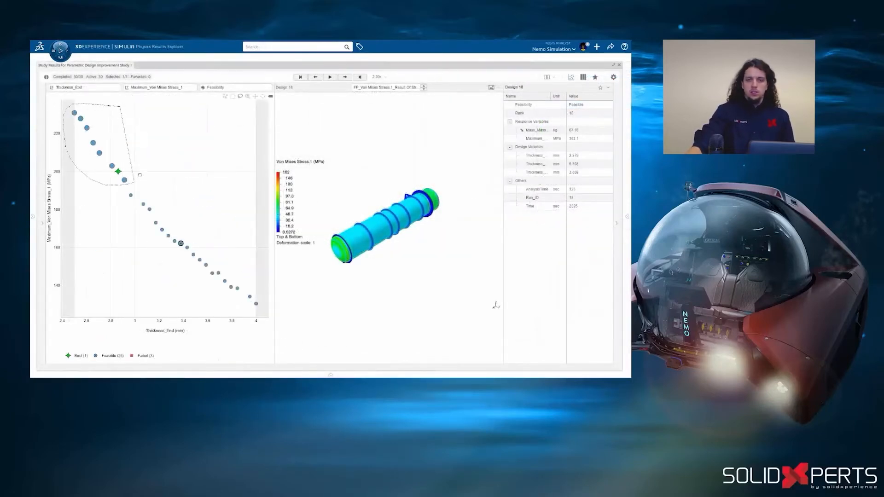
click(583, 77)
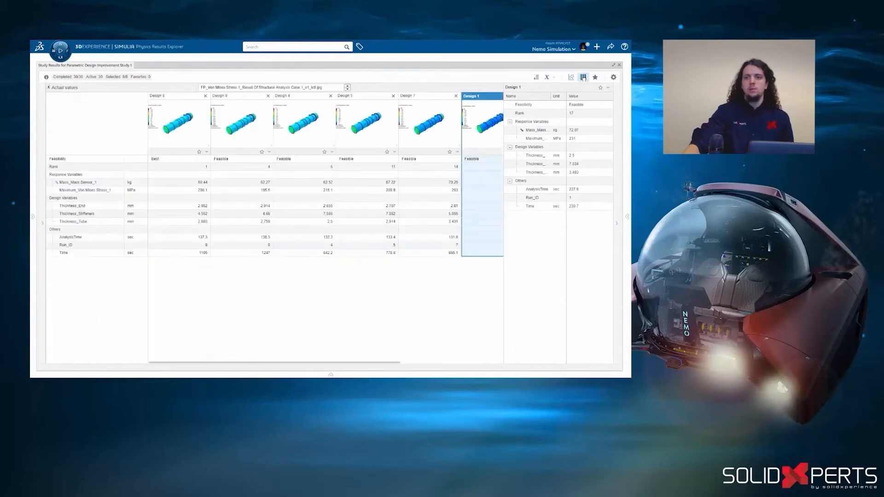
click(199, 151)
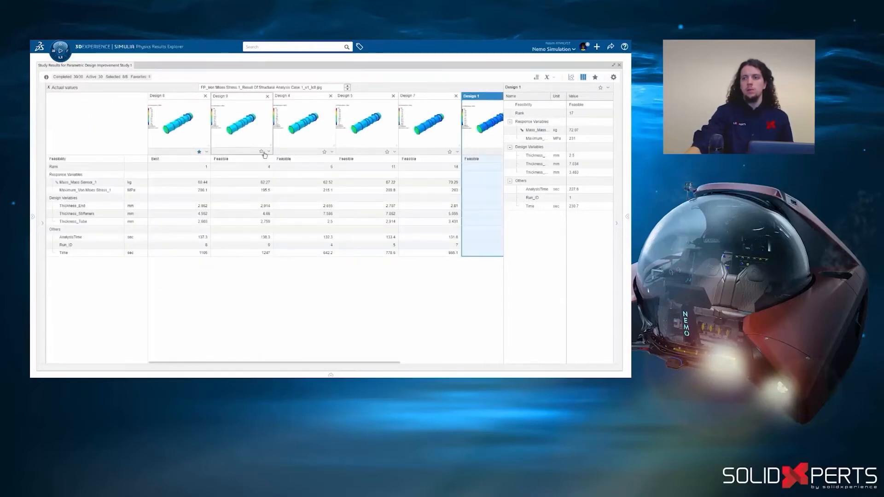
click(548, 77)
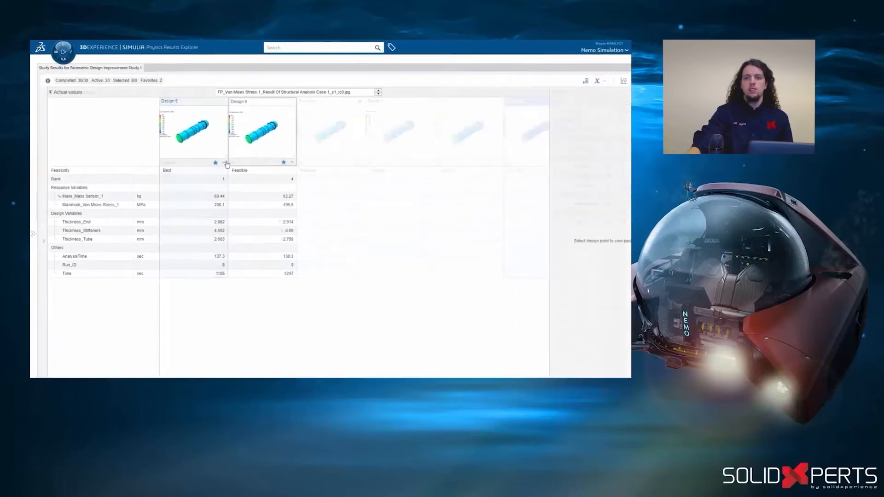
- Generate an alternative from Design 8 with the prefix Best
click(214, 157)
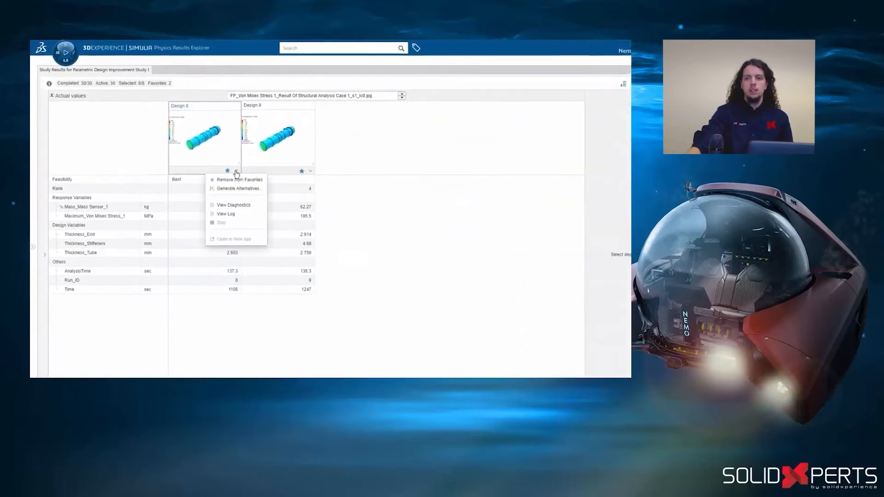
click(217, 172)
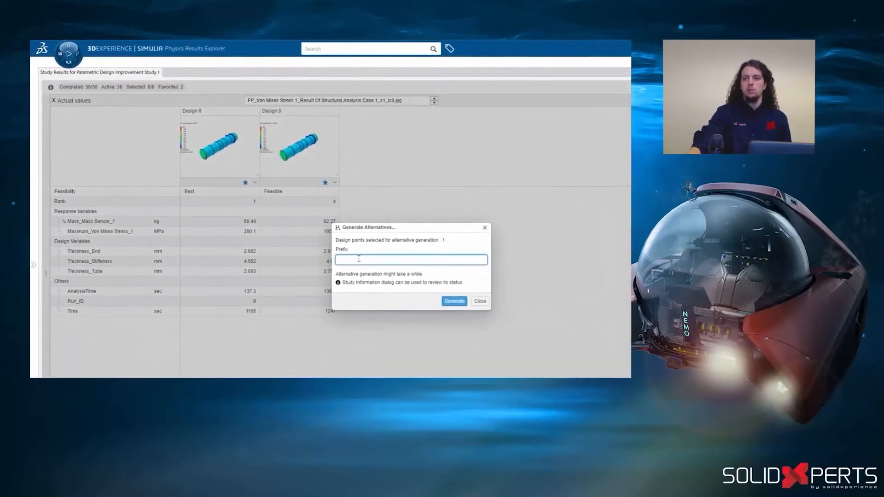
click(454, 301)
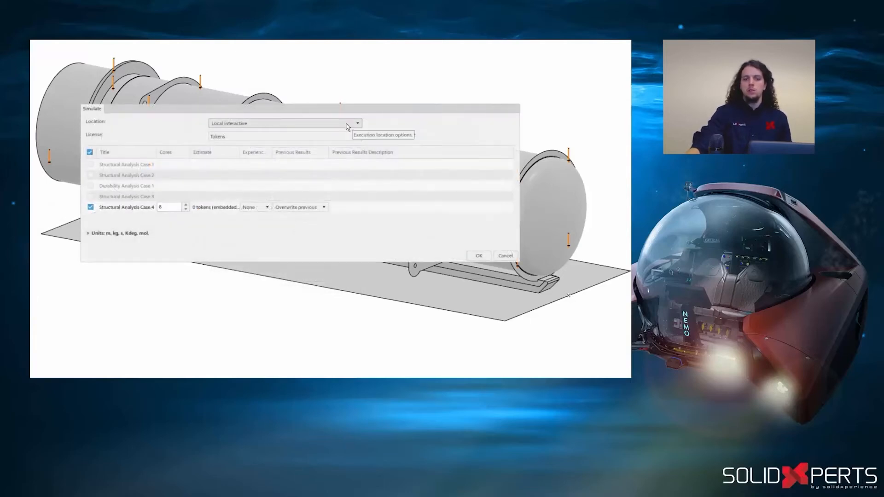
- Set the simulation location to Cloud and adjust the number of cores for Structural Analysis Case.4
click(346, 124)
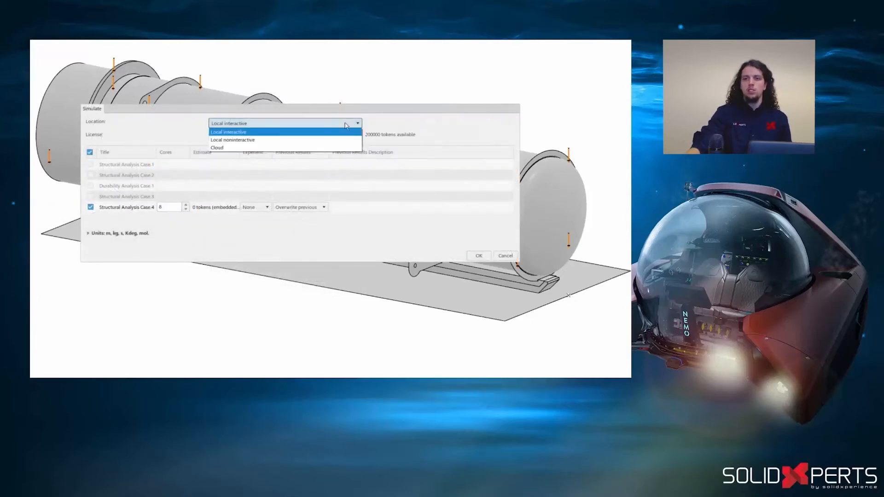
click(336, 146)
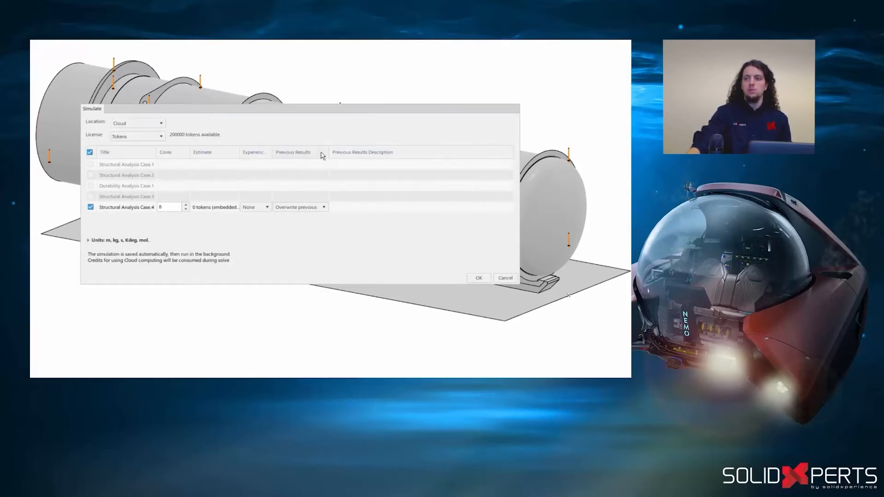
click(187, 205)
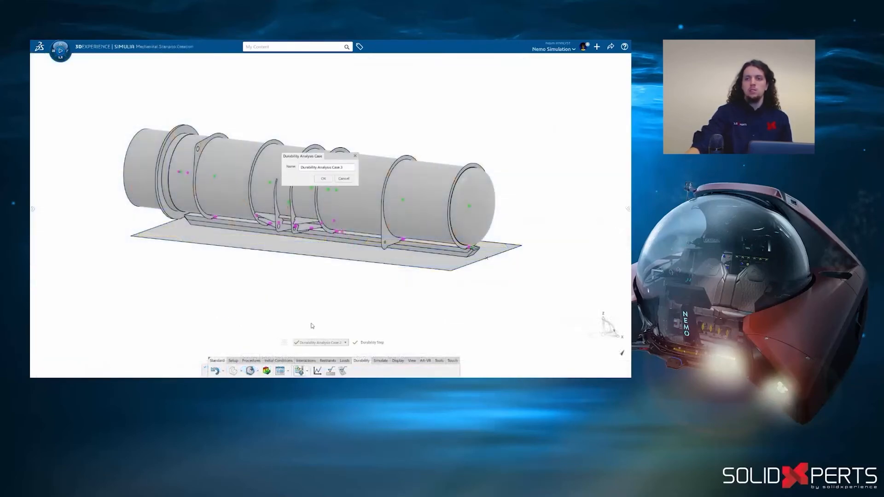
- Create a durability analysis case and add a sequence-of-frames event to its fatigue loading
click(324, 179)
click(626, 207)
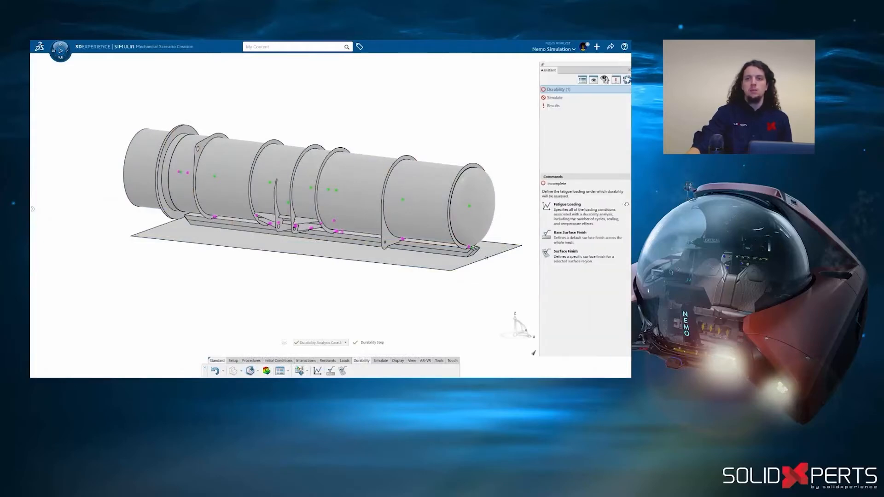
click(594, 215)
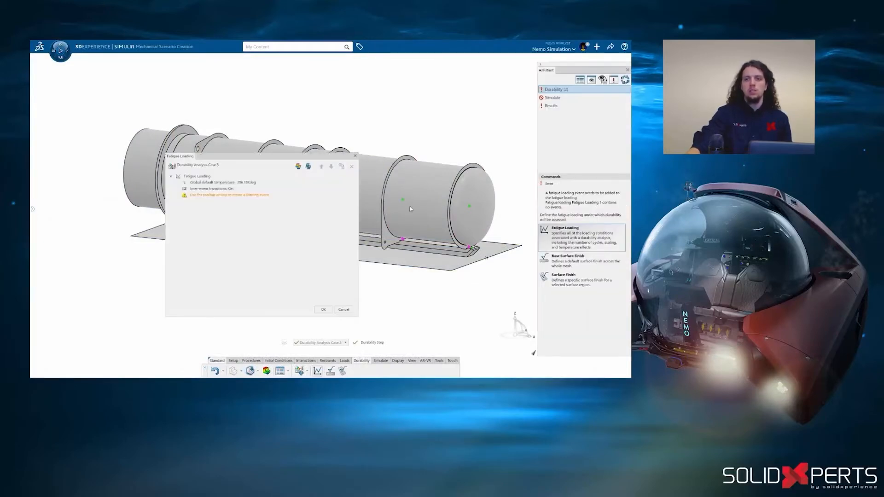
right_click(254, 192)
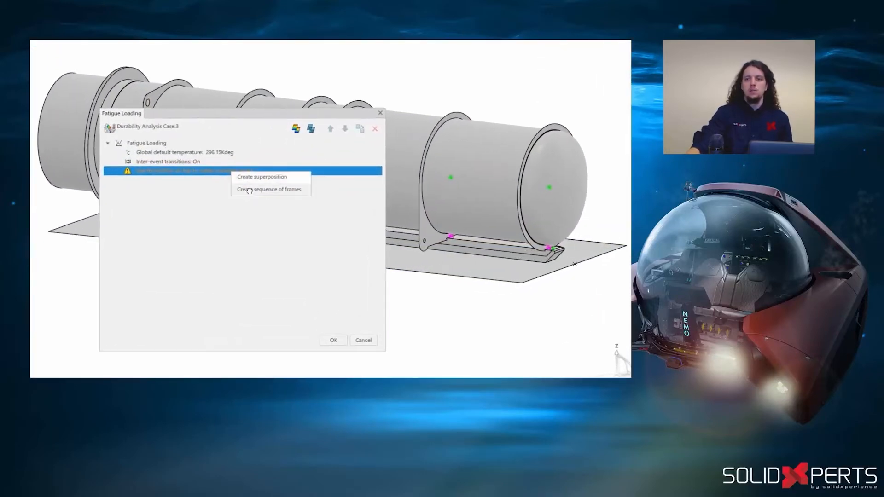
click(249, 191)
- Add the last increment of Structural Analysis Case.1's Pressure step as a frame of the fatigue sequence
right_click(239, 205)
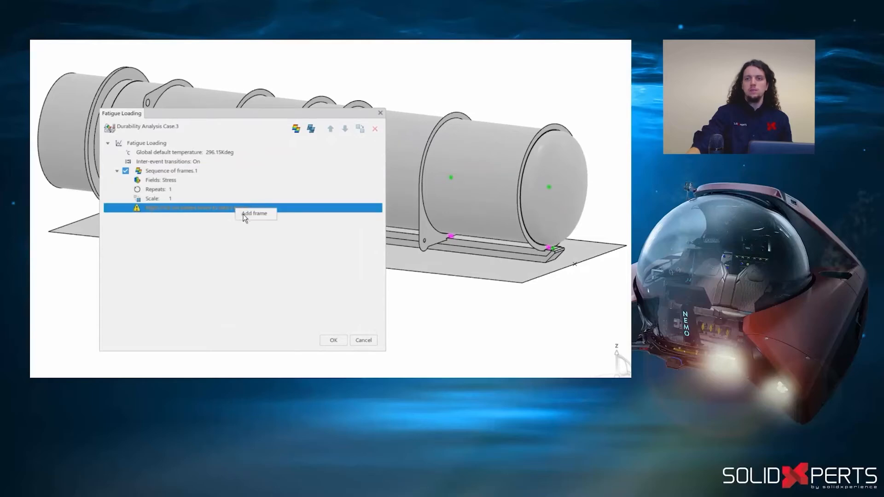
click(243, 214)
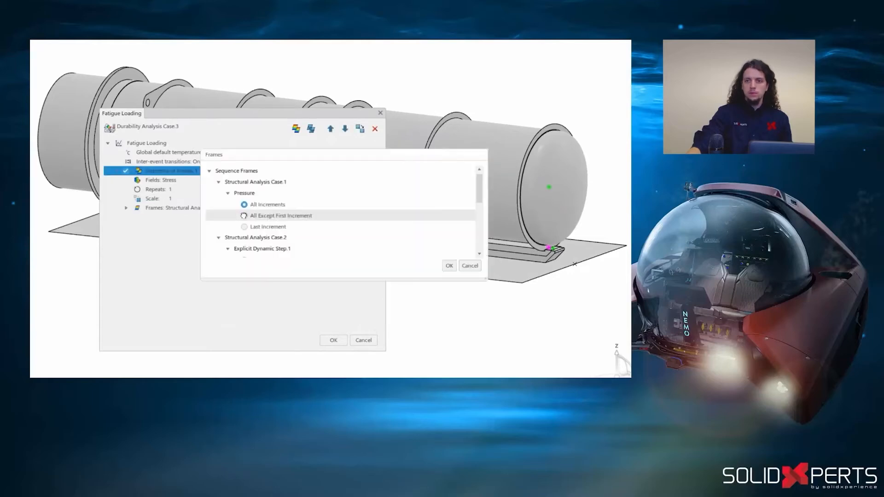
click(449, 266)
- Add all increments of Structural Analysis Case.2's Explicit Dynamic Step.1 as frames of the fatigue sequence
right_click(176, 170)
click(211, 174)
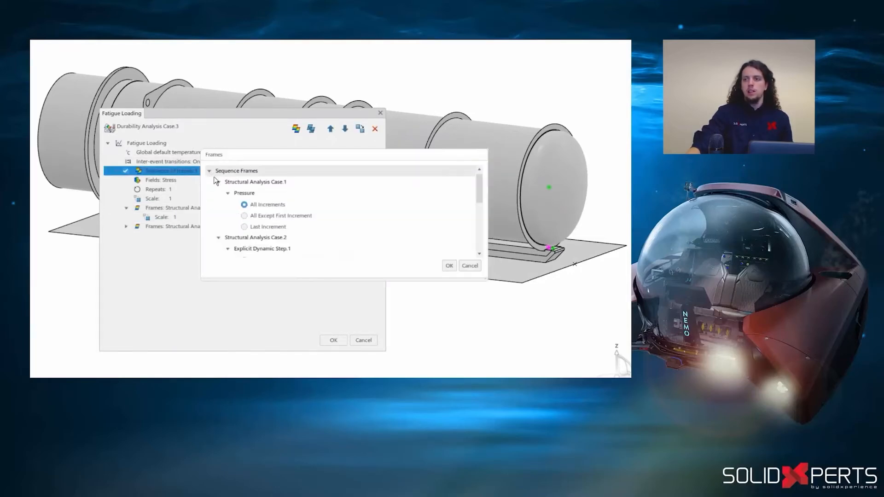
scroll(481, 189, down, 3)
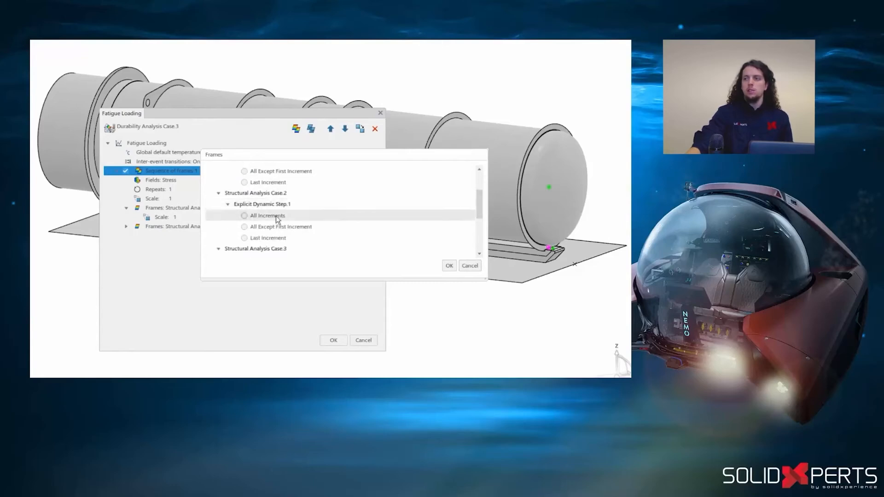
click(244, 216)
click(449, 266)
- Set the fatigue sequence's fields to Stress and Strain, and turn off inter-event transitions
double_click(224, 180)
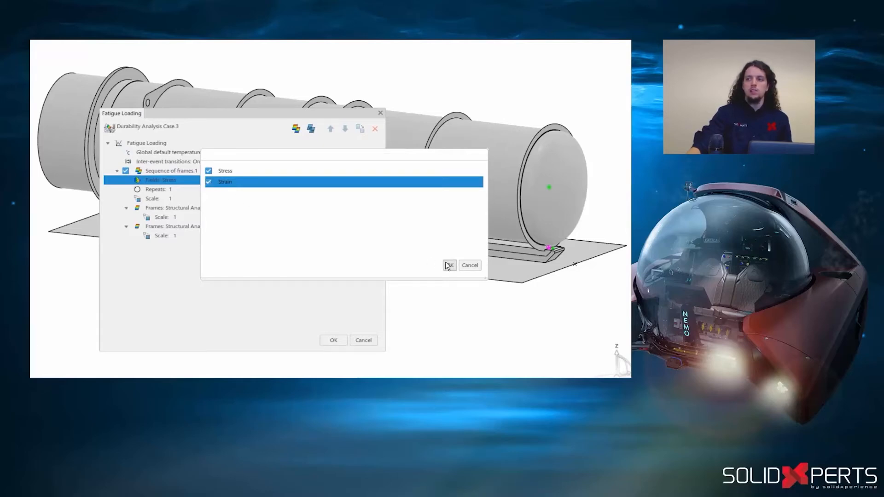
click(449, 266)
right_click(200, 162)
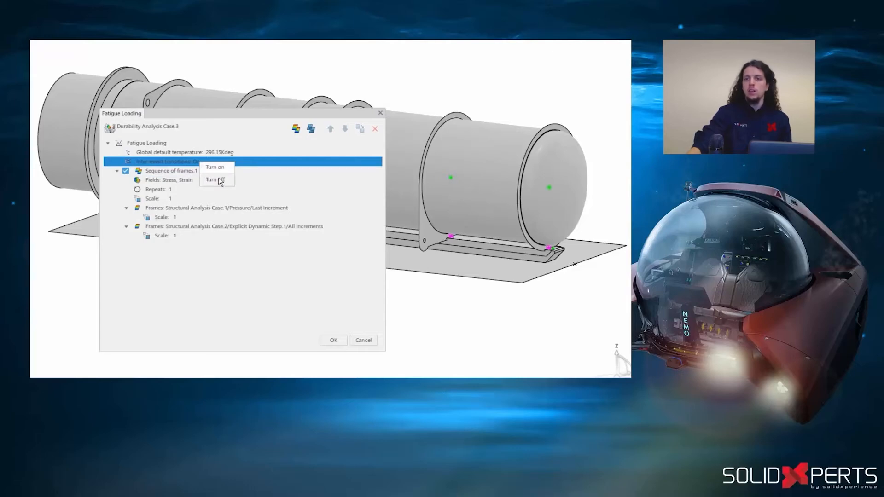
click(219, 179)
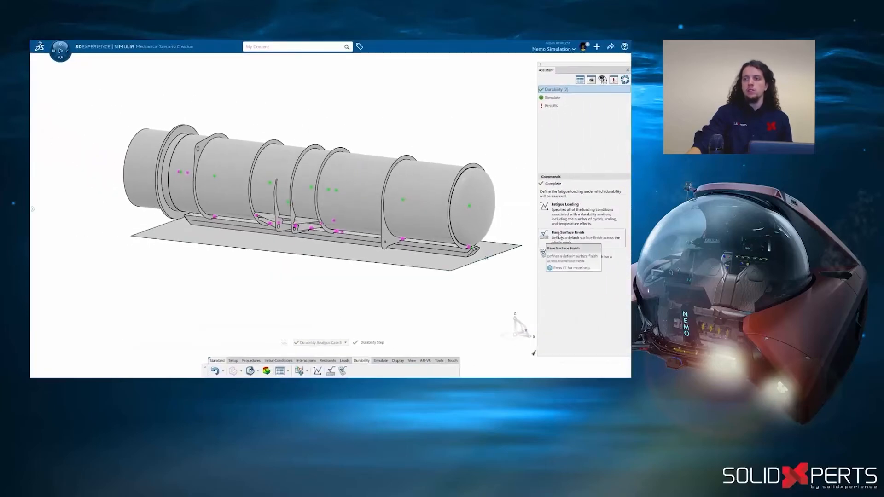
- Define a base surface finish using Juvinall 1967 (steel) surface finishes with the fine-ground or commercially polished quality
click(560, 237)
click(330, 179)
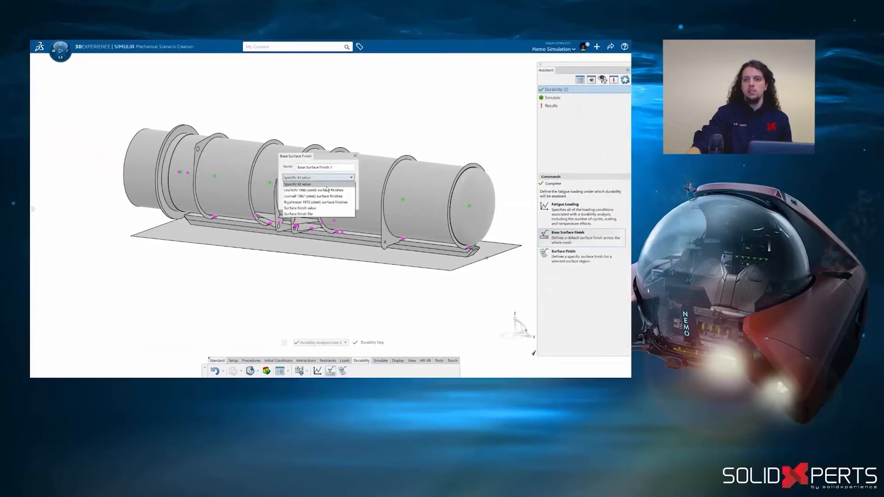
click(324, 196)
click(325, 189)
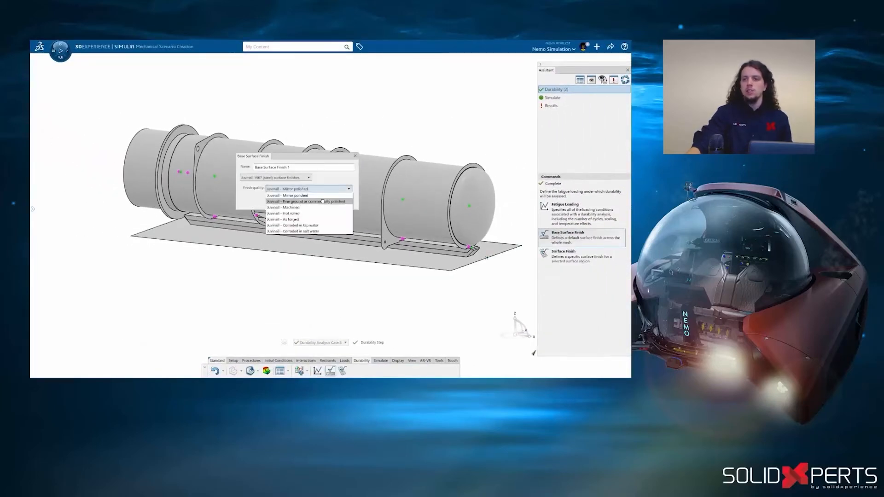
click(324, 204)
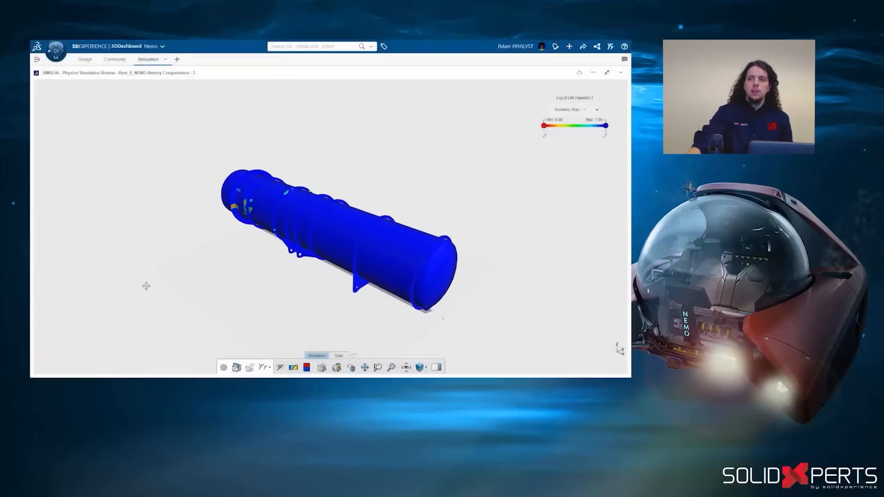
- Switch to 3DDashboard and examine the Log of Life durability results around the battery compartment
drag(145, 282, 229, 255)
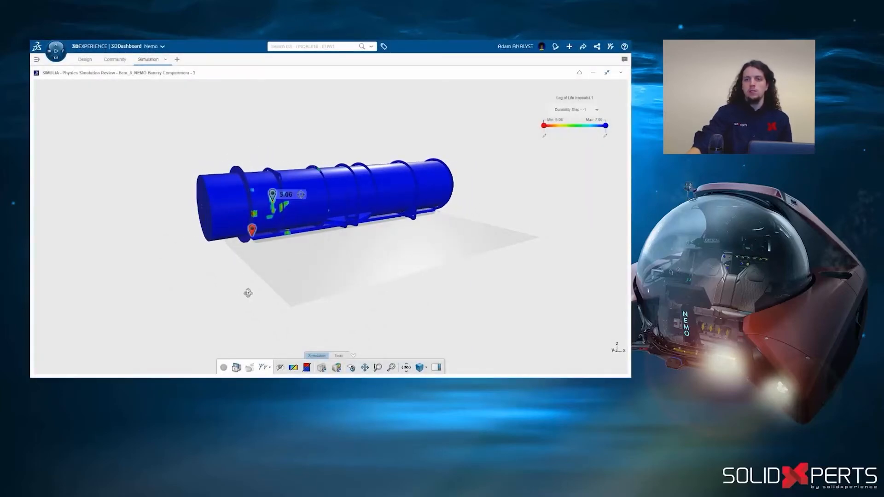
drag(247, 293, 542, 288)
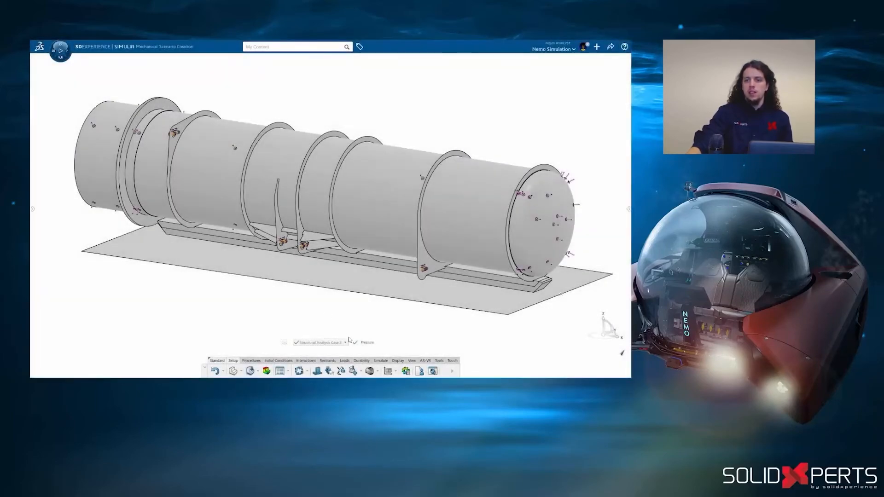
- Create another structural analysis case without model activation for restart and add a Static Riks step to it
click(360, 371)
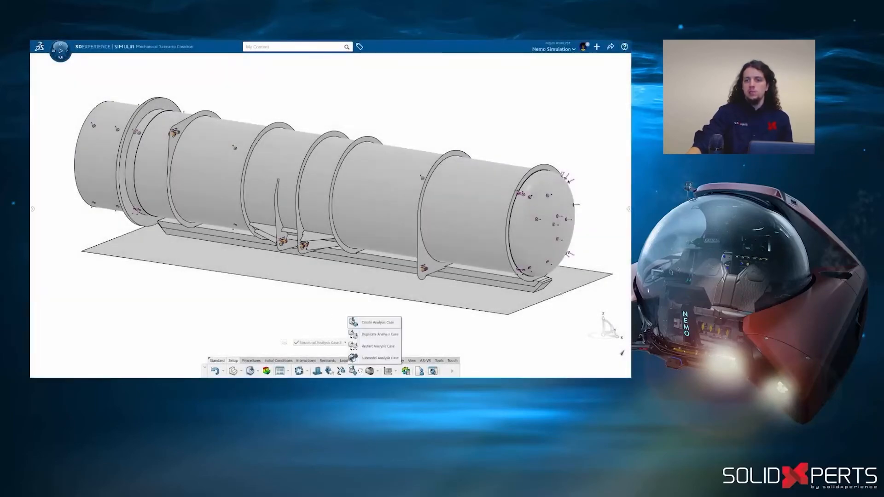
click(373, 323)
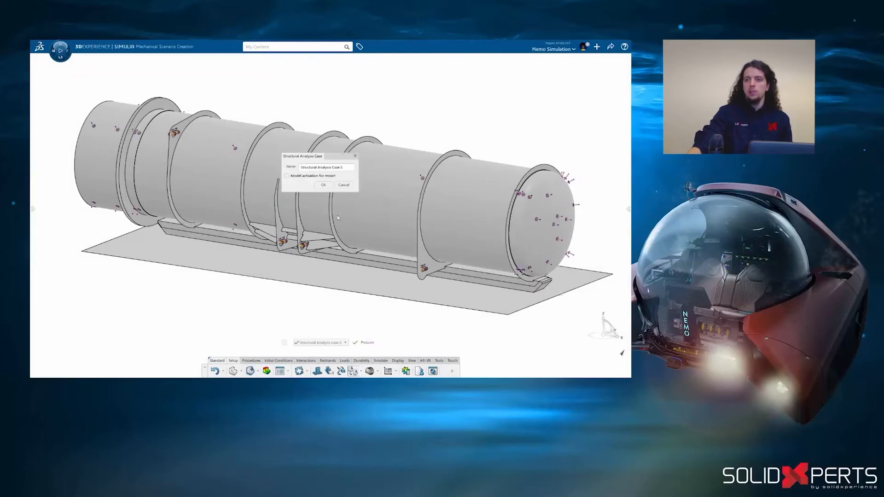
click(323, 185)
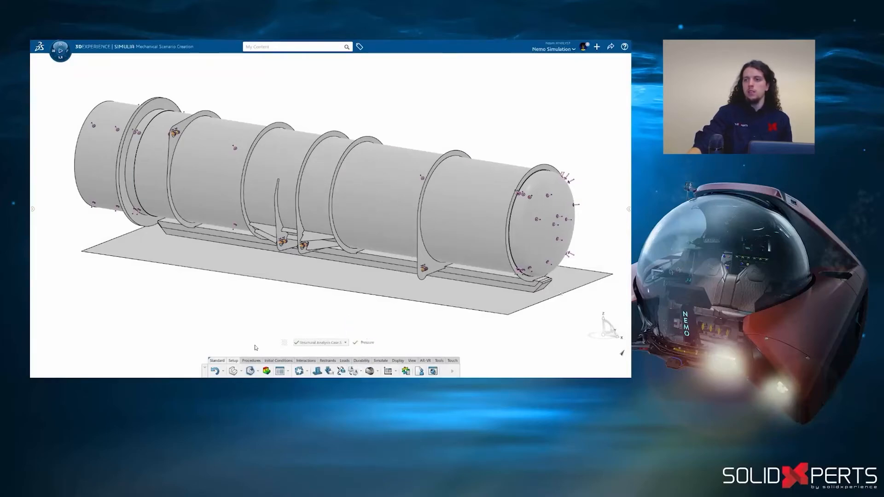
click(249, 360)
click(311, 370)
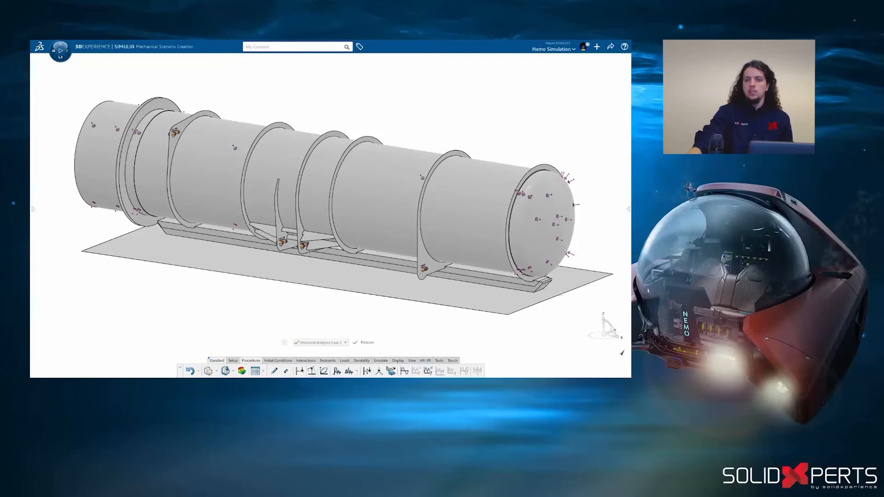
double_click(321, 186)
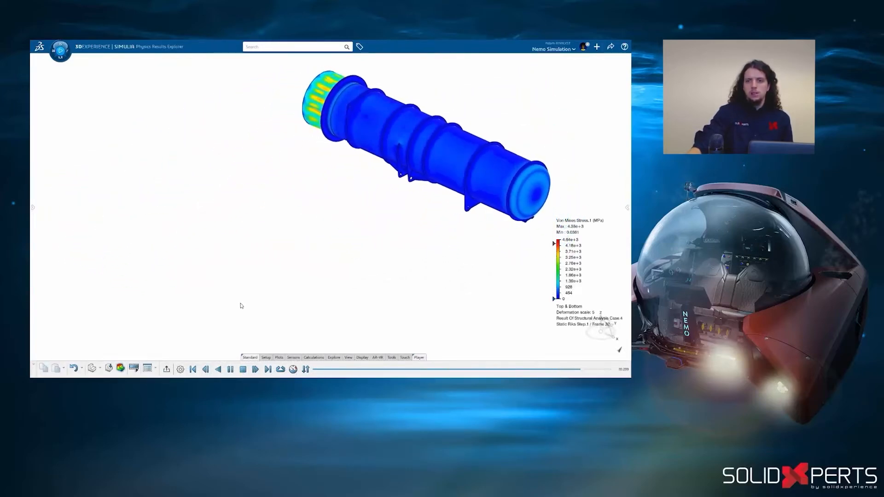
- Create an X-Y history plot of the load proportionality factor (LPF) against arc length for Static Riks Step.1 on the whole model
click(279, 358)
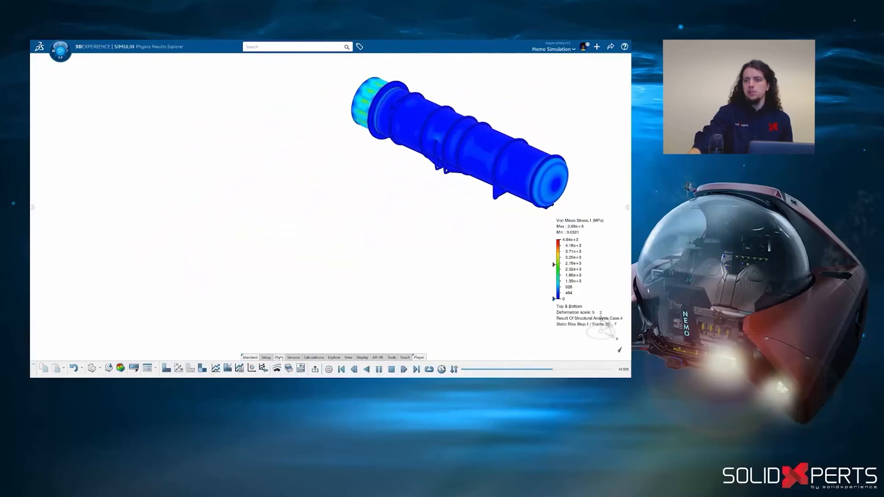
click(216, 369)
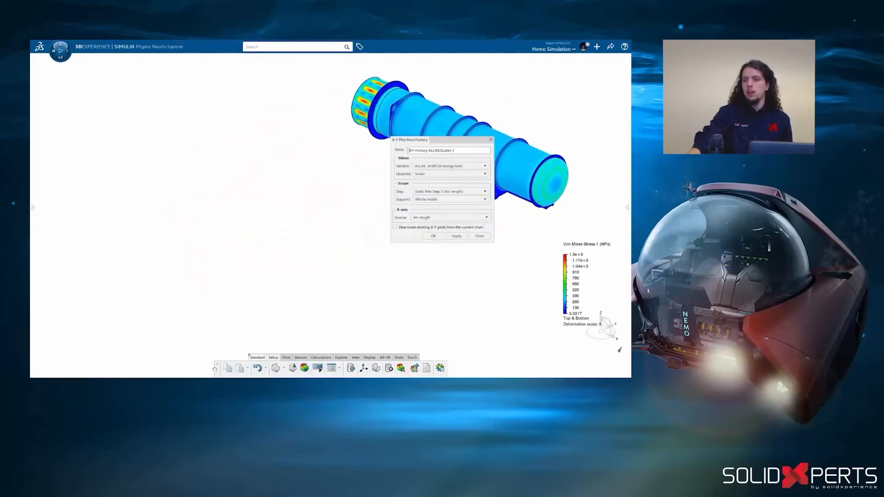
click(446, 167)
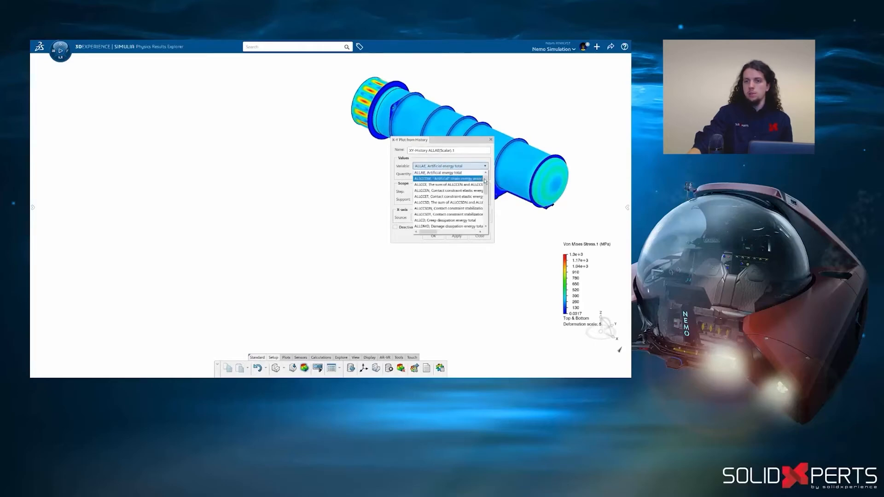
drag(485, 181, 484, 219)
click(474, 226)
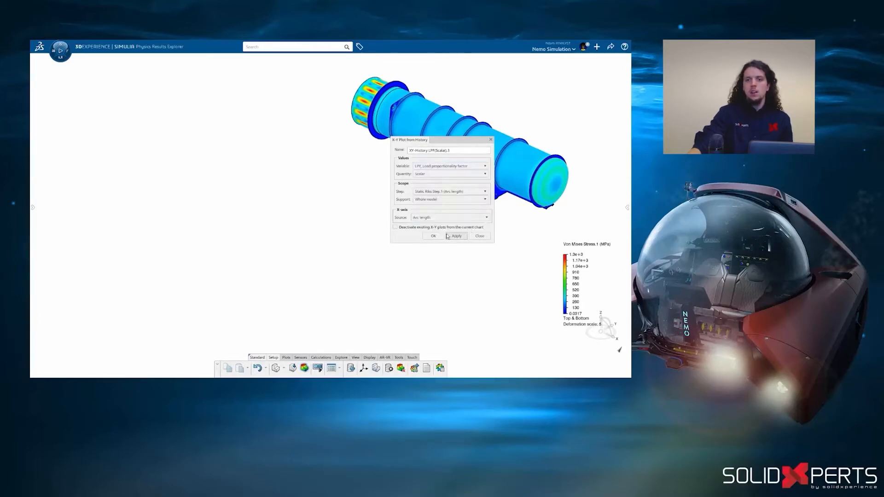
click(433, 237)
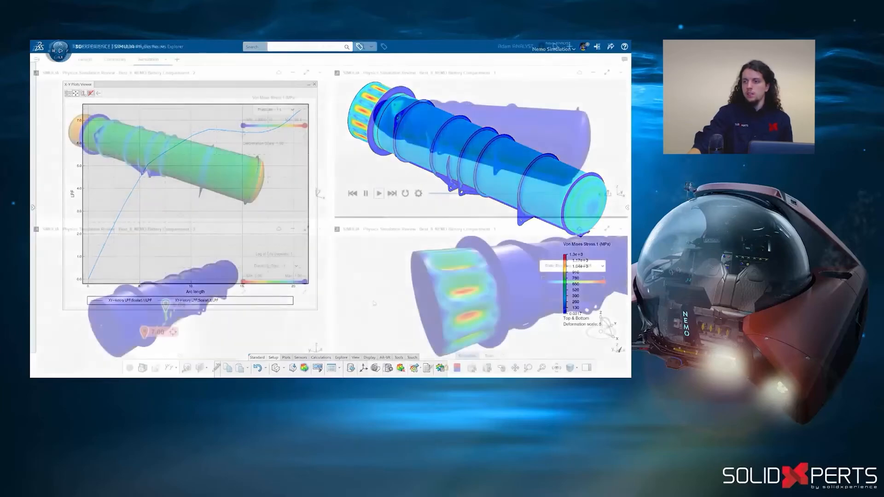
- Switch to 3DDashboard and review the pressure, dynamic, durability and Static Riks results of the battery compartment side by side
middle_drag(400, 316, 407, 314)
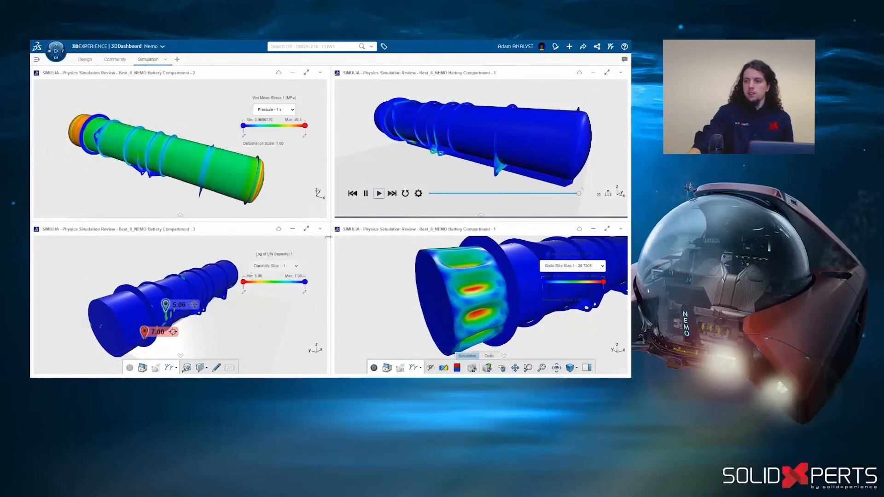
middle_drag(299, 207, 397, 160)
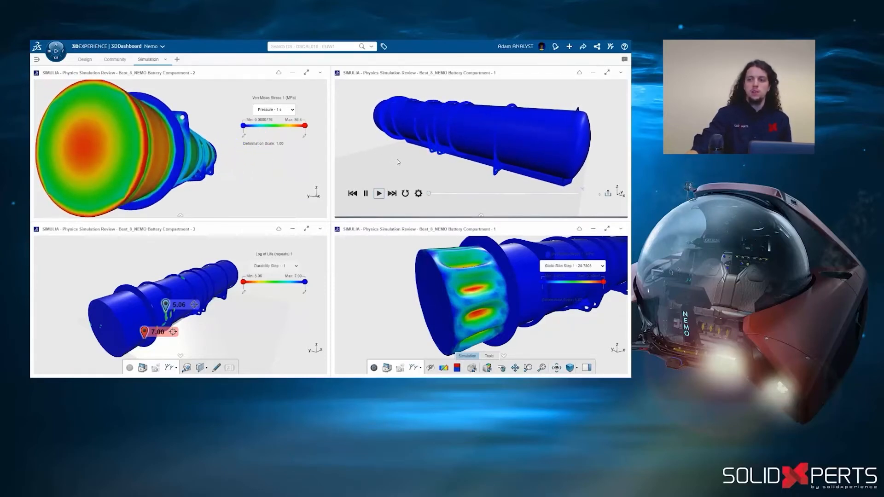
middle_drag(397, 161, 422, 166)
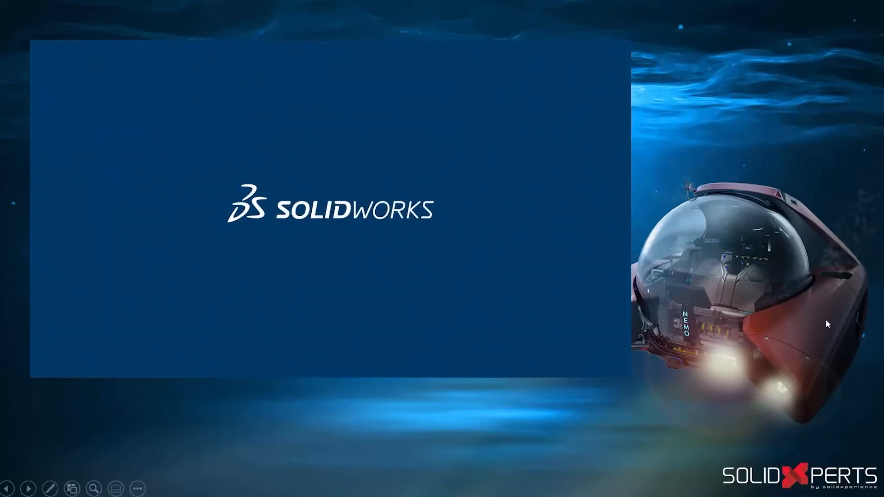
click(829, 308)
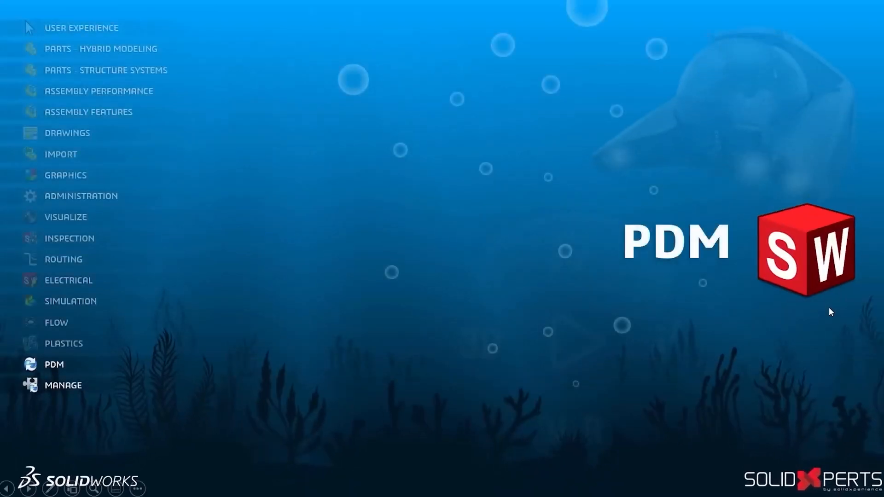
click(847, 336)
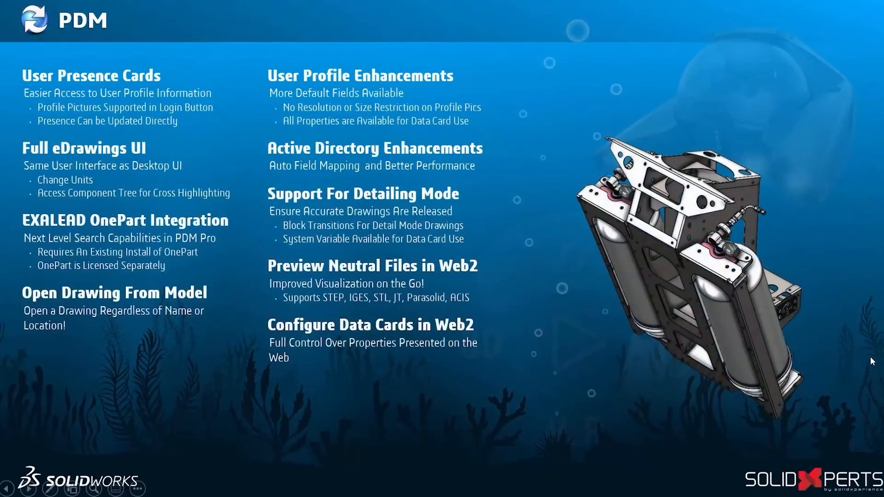
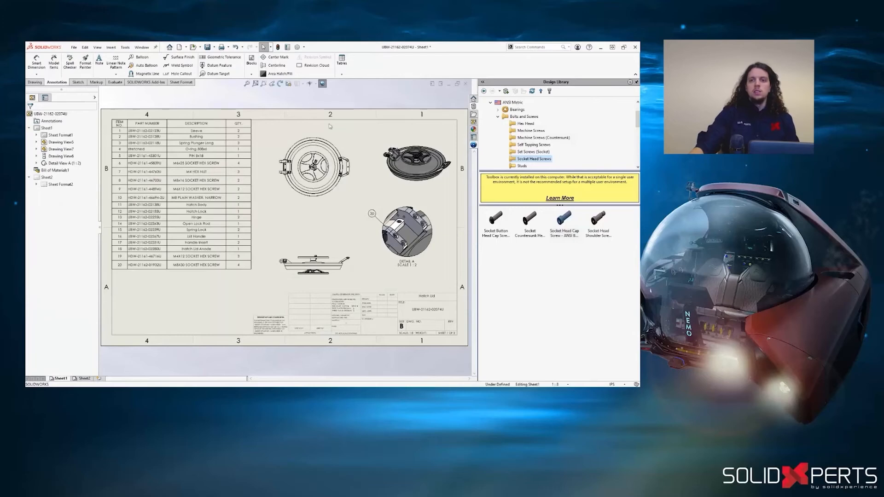
- Log in to the 3DEXPERIENCE platform within SOLIDWORKS using the account password
click(473, 145)
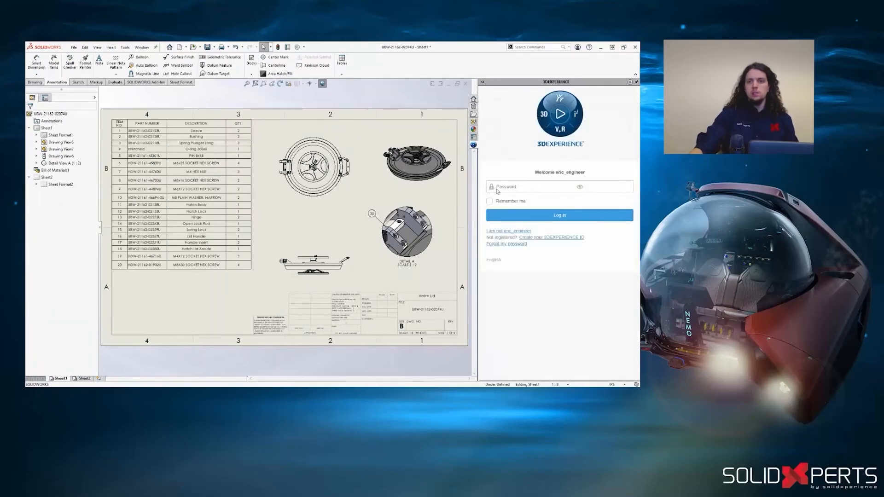
click(502, 215)
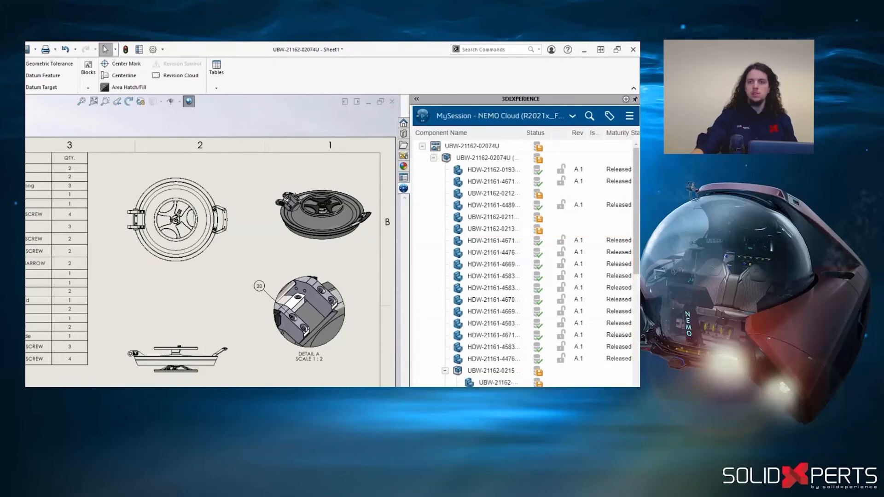
right_click(436, 150)
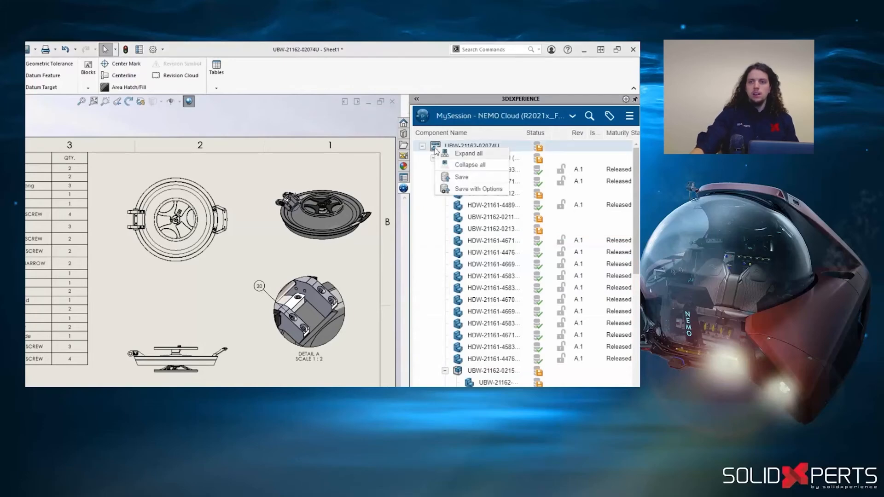
click(441, 190)
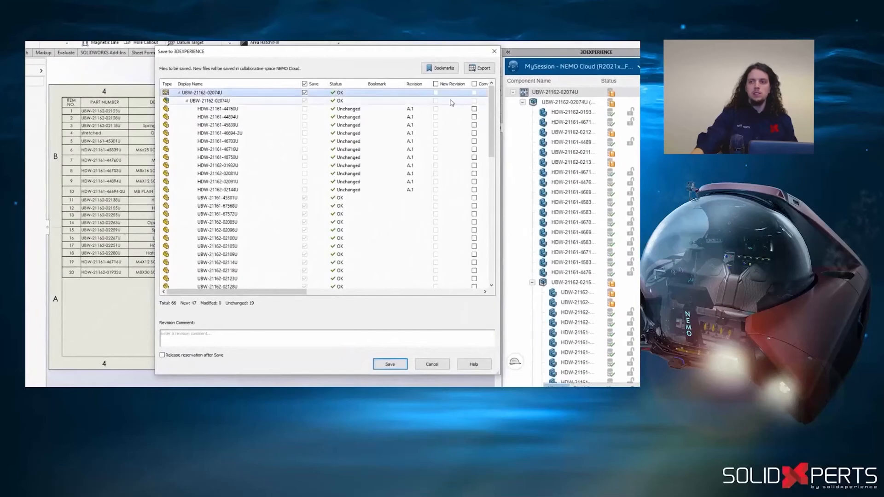
scroll(415, 161, down, 9)
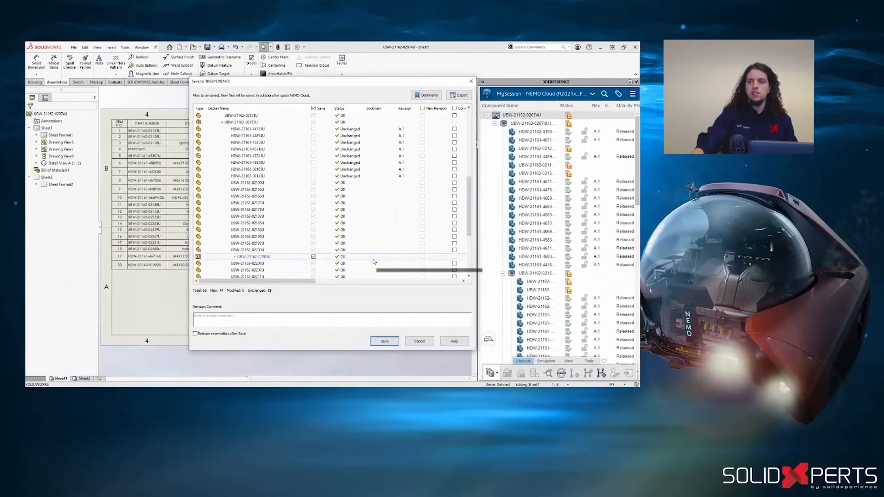
click(389, 256)
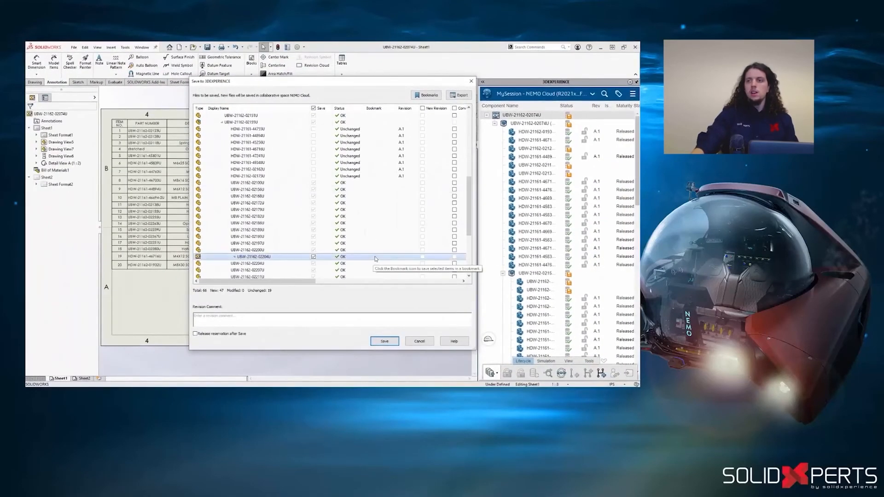
click(427, 96)
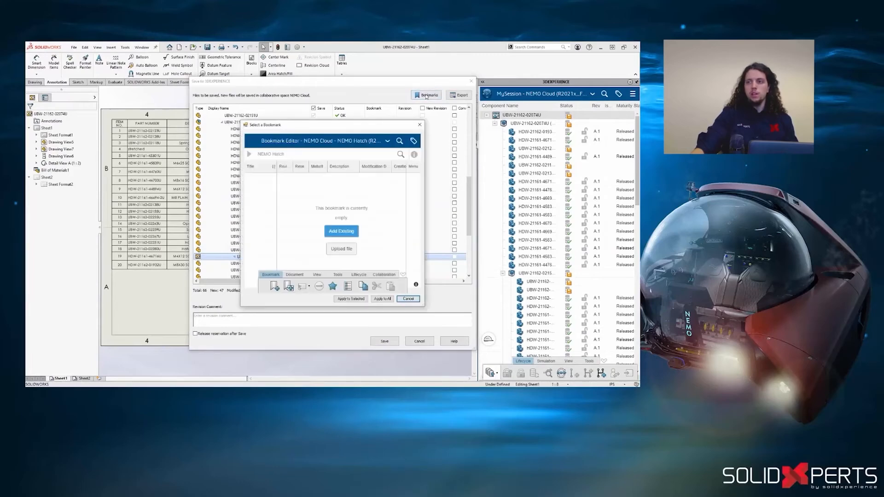
click(362, 300)
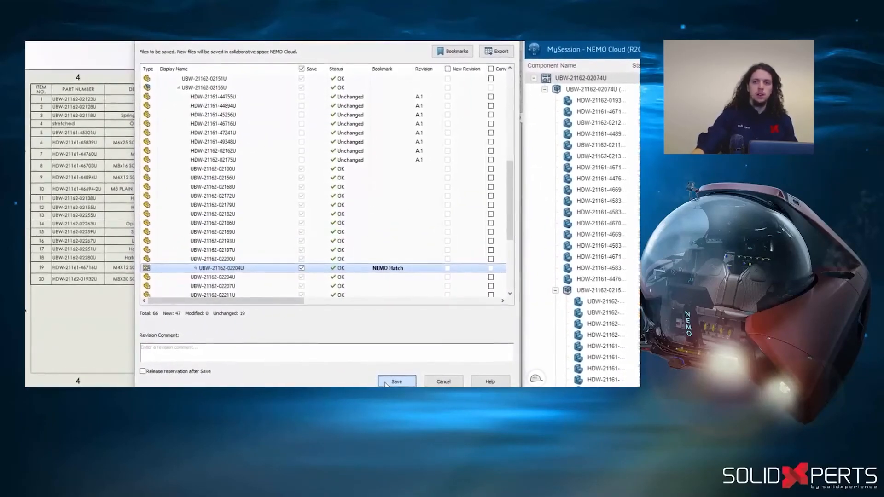
click(386, 382)
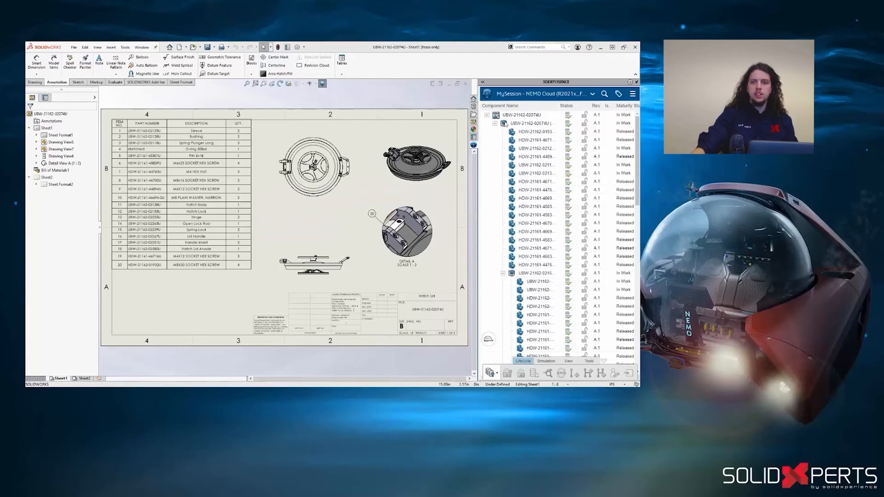
right_click(505, 125)
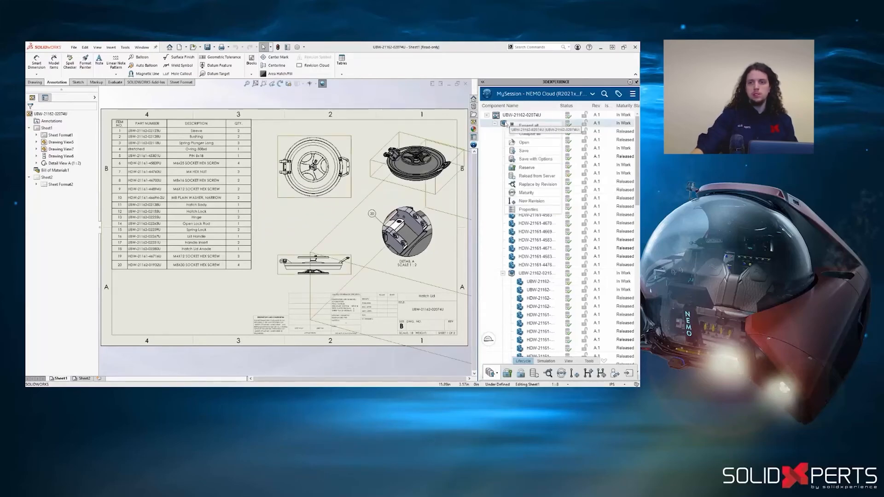
click(512, 194)
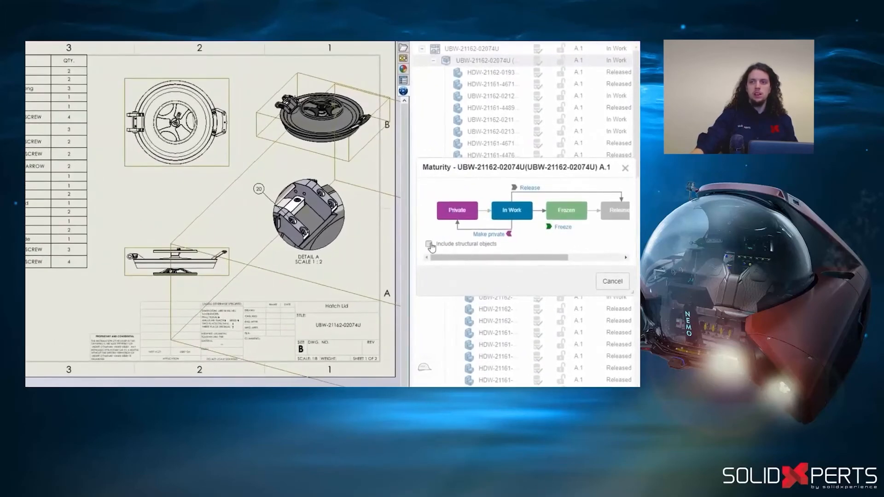
click(529, 192)
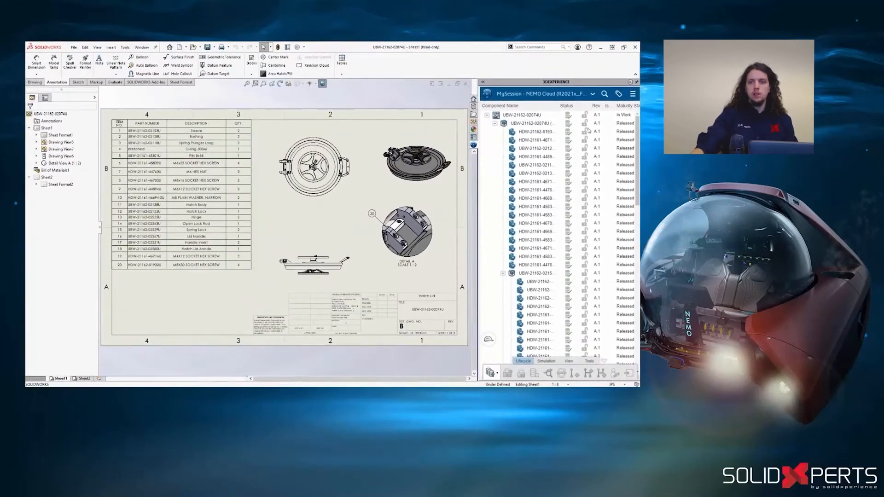
click(592, 95)
click(588, 123)
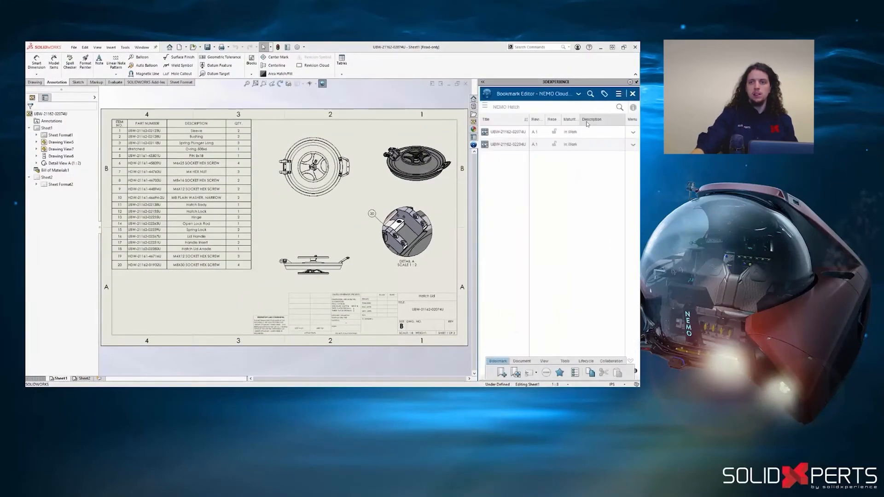
click(585, 132)
shift+click(584, 144)
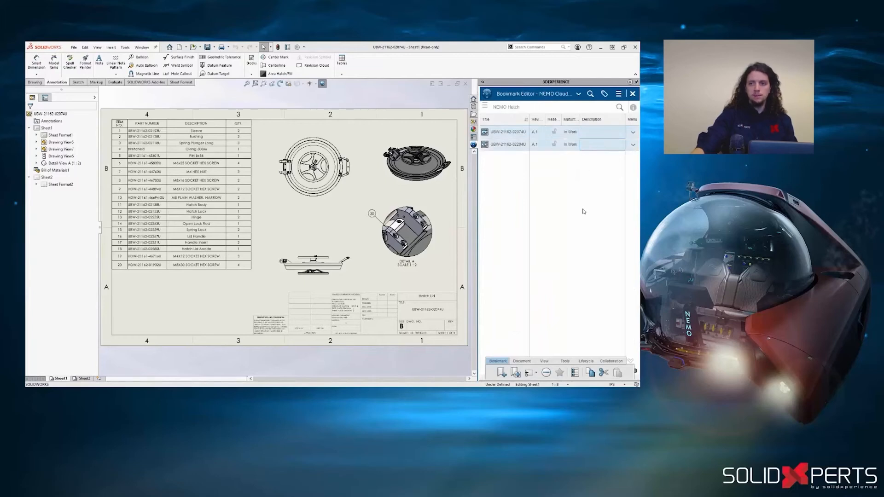
click(578, 363)
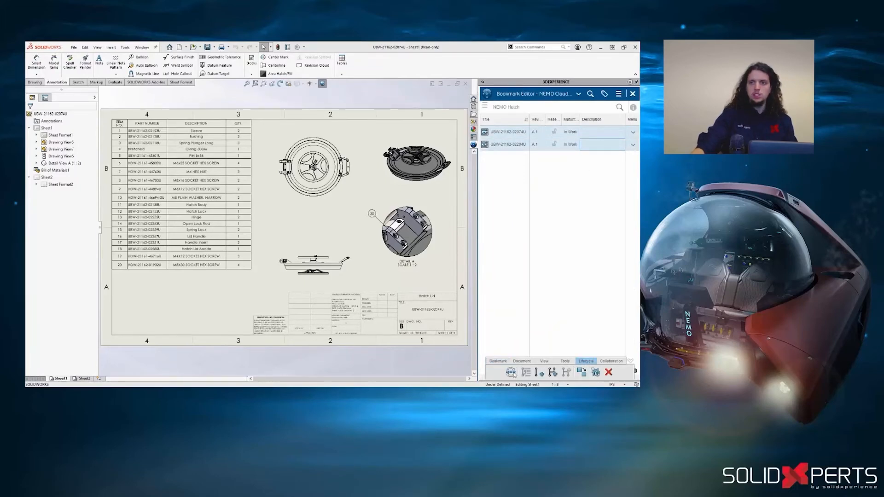
click(511, 372)
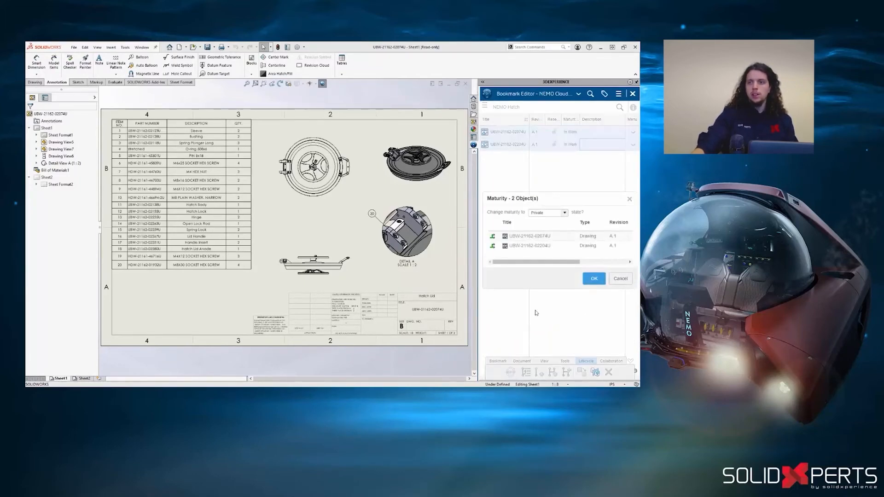
click(565, 213)
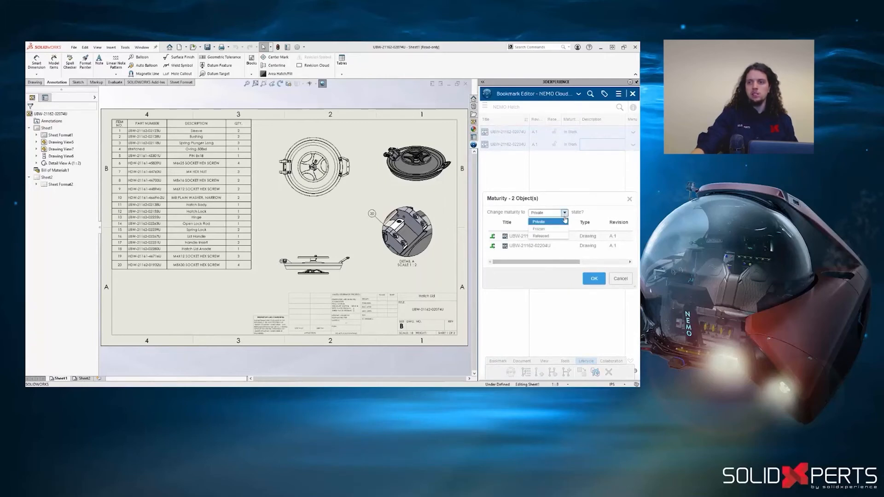
click(562, 236)
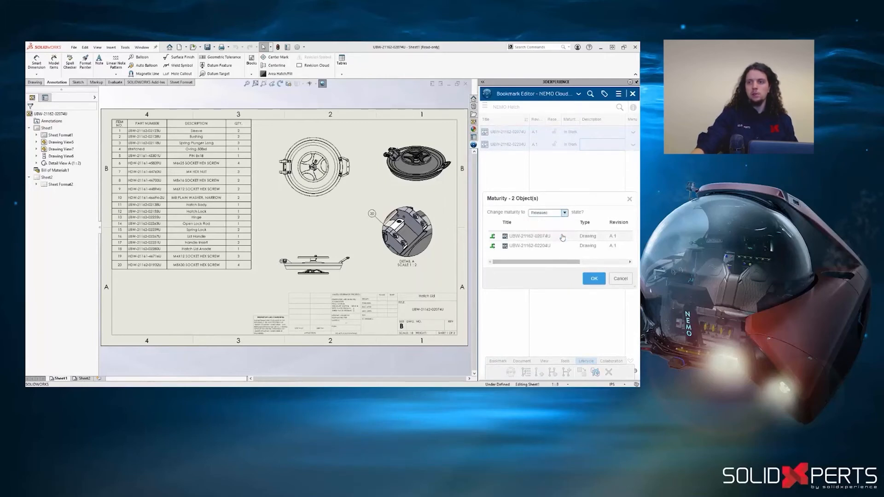
click(592, 278)
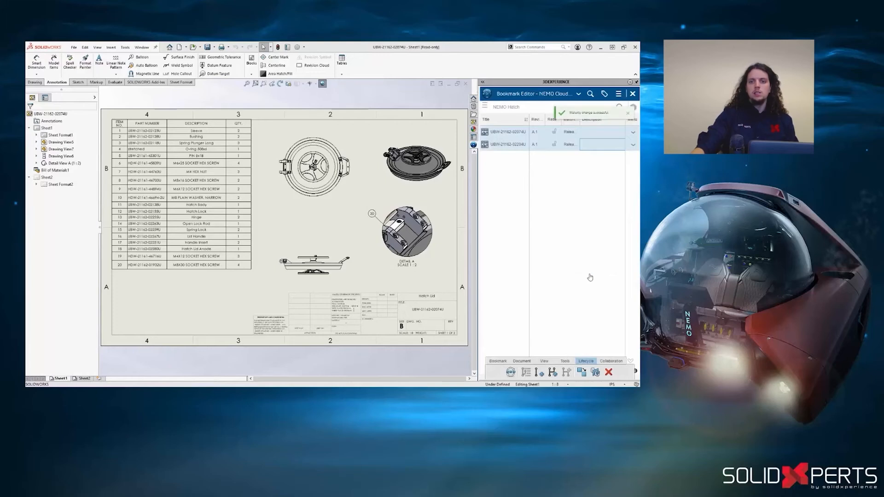
- Upload NEMO Hatch Instructions.pdf and NEMO Hatch Operating Instructions.smg to the NEMO Hatch bookmark
click(528, 363)
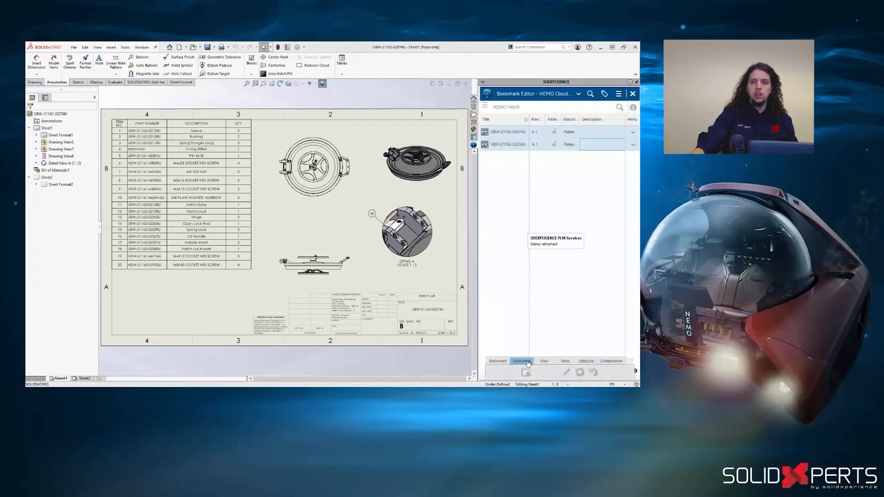
click(539, 373)
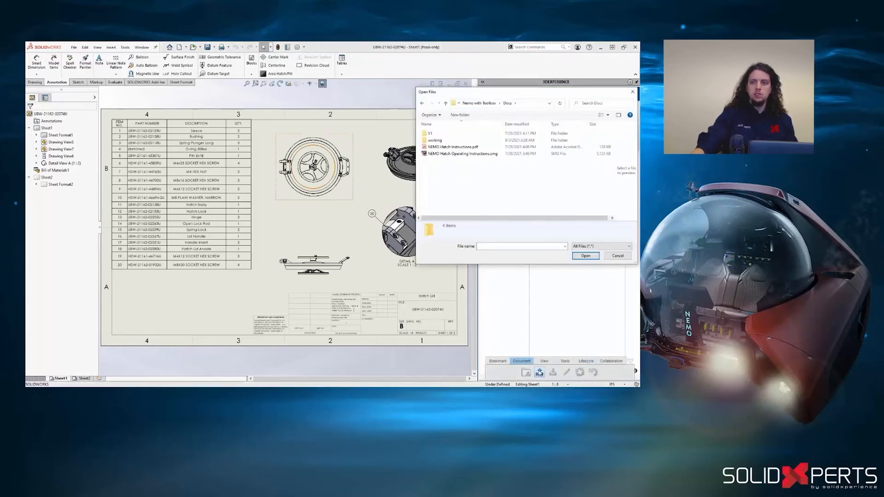
click(474, 148)
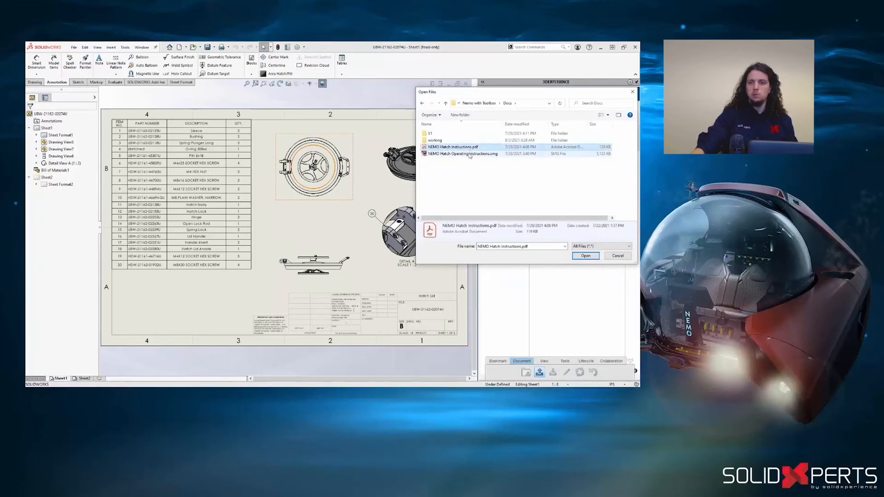
shift+click(469, 155)
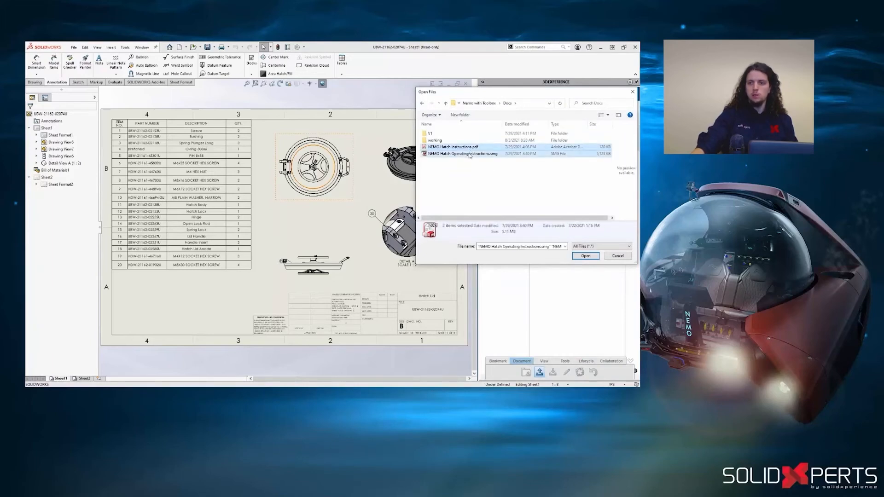
click(585, 256)
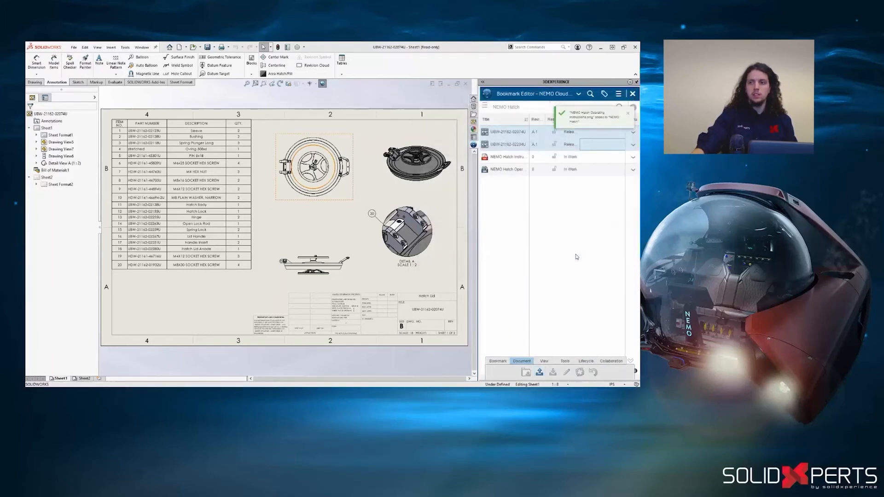
- Preview the NEMO Hatch Operating Instructions document and examine its open-hatch view in the enlarged 3D viewer
right_click(527, 174)
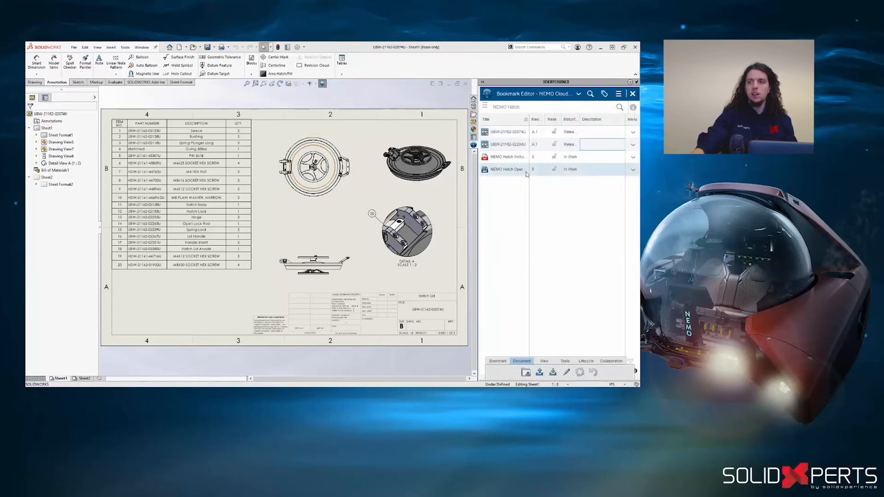
click(533, 184)
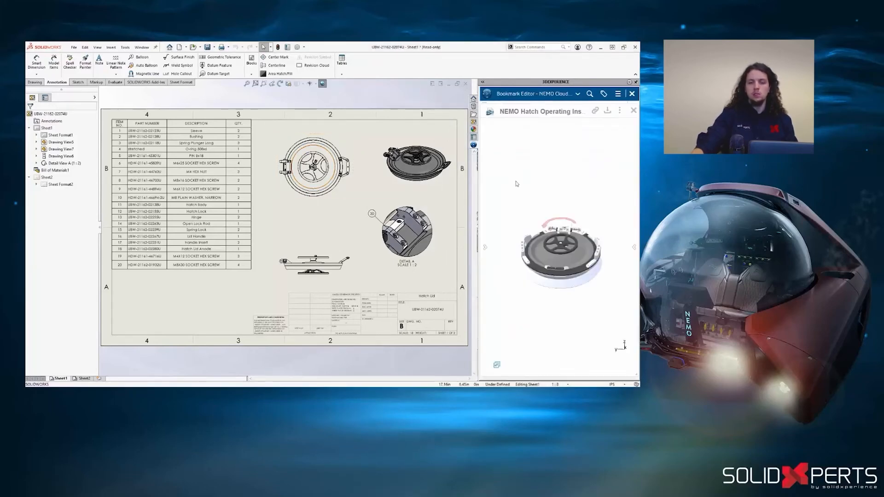
click(483, 82)
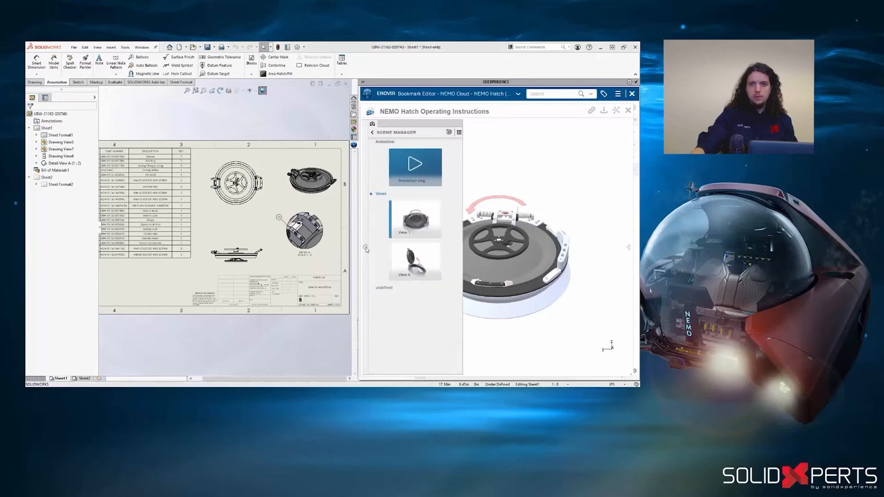
click(413, 258)
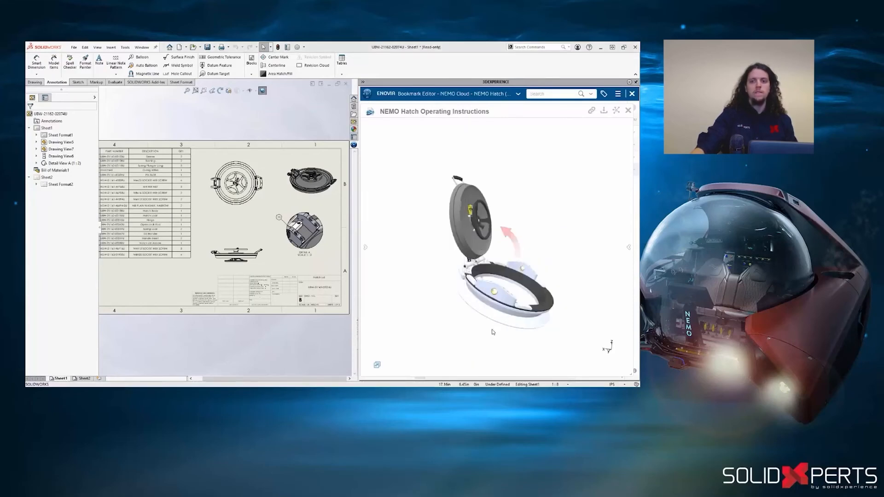
mouse_move(403, 329)
mouse_down()
mouse_move(440, 329)
mouse_move(468, 352)
mouse_up()
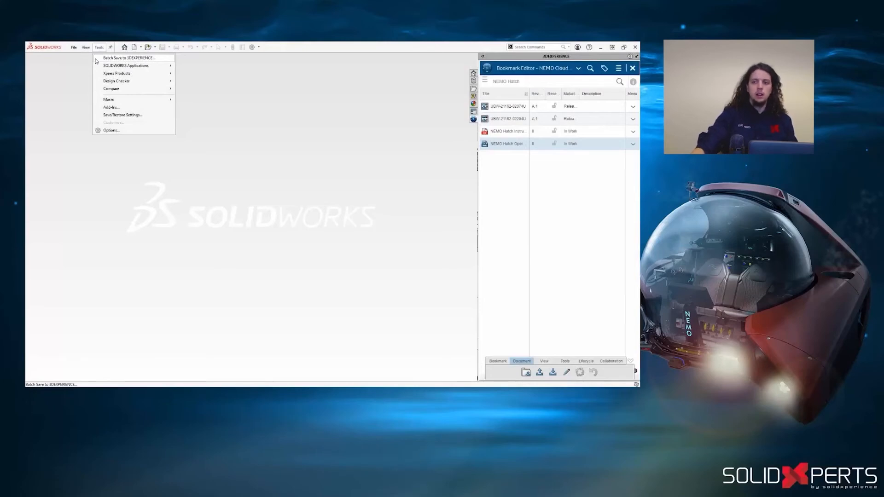
- Start a Batch Save to 3DEXPERIENCE and add the Air Tanks folder from __NEMO Projects
click(97, 59)
click(235, 161)
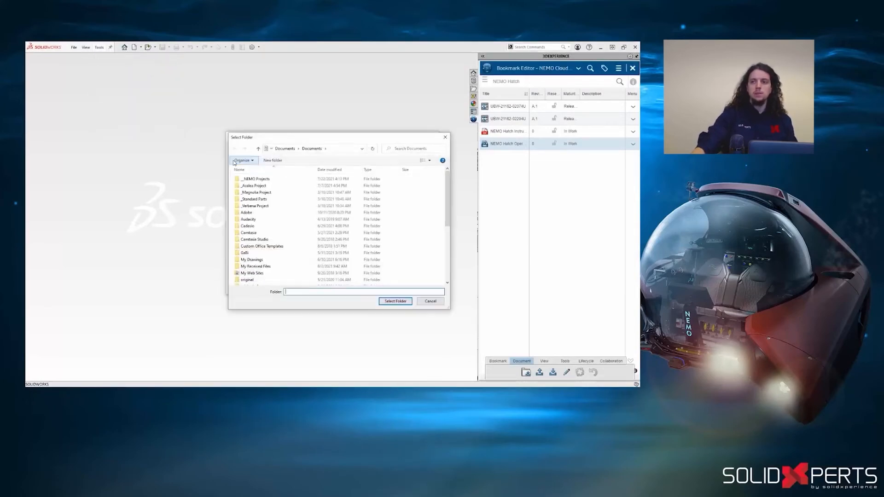
double_click(240, 179)
click(237, 181)
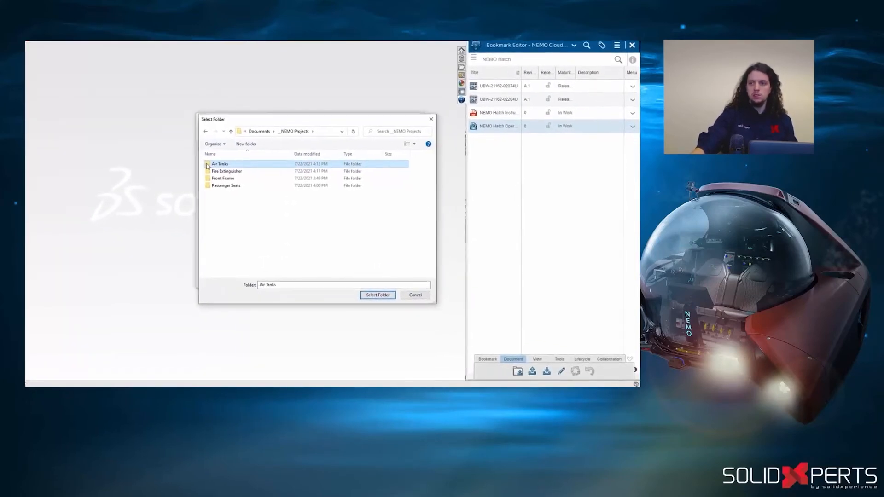
click(377, 295)
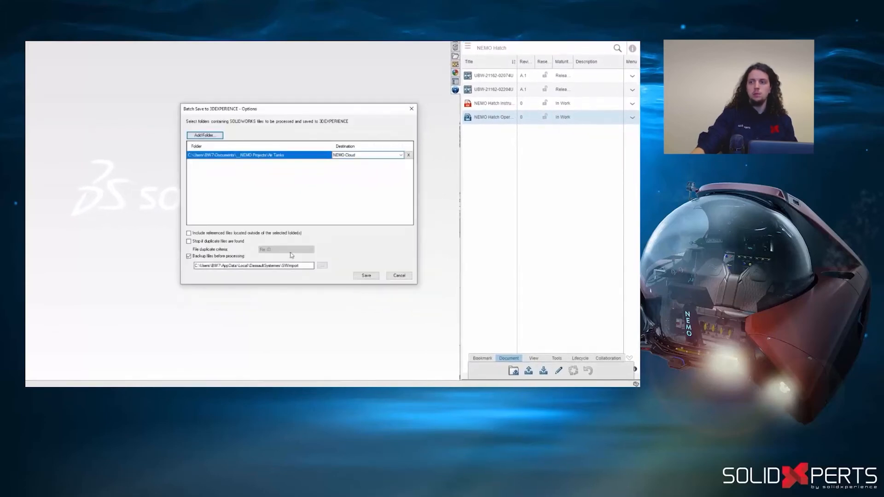
- Add the Fire Extinguisher folder to the batch save and set its destination to Standard Safety Equipment
click(205, 135)
click(212, 164)
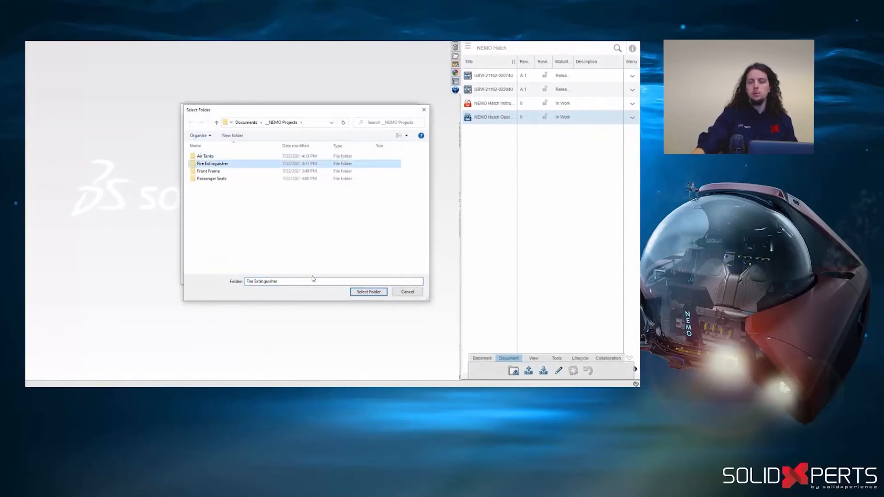
click(366, 292)
click(403, 163)
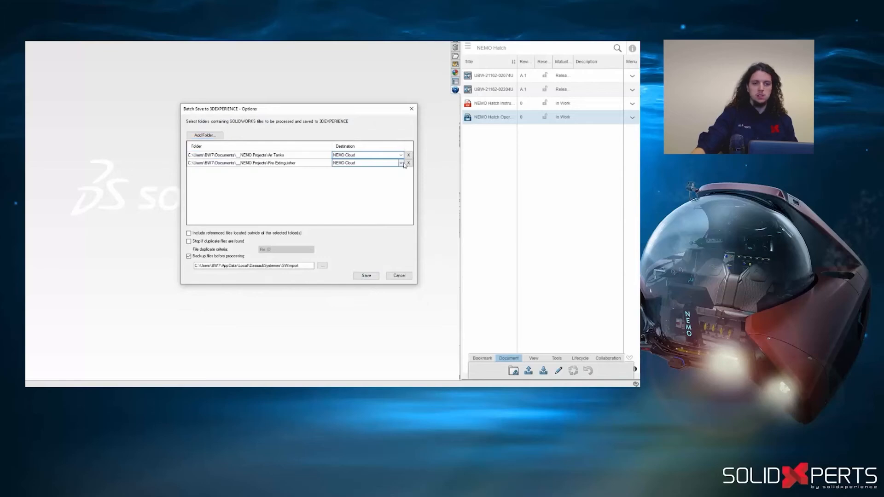
click(401, 164)
click(369, 189)
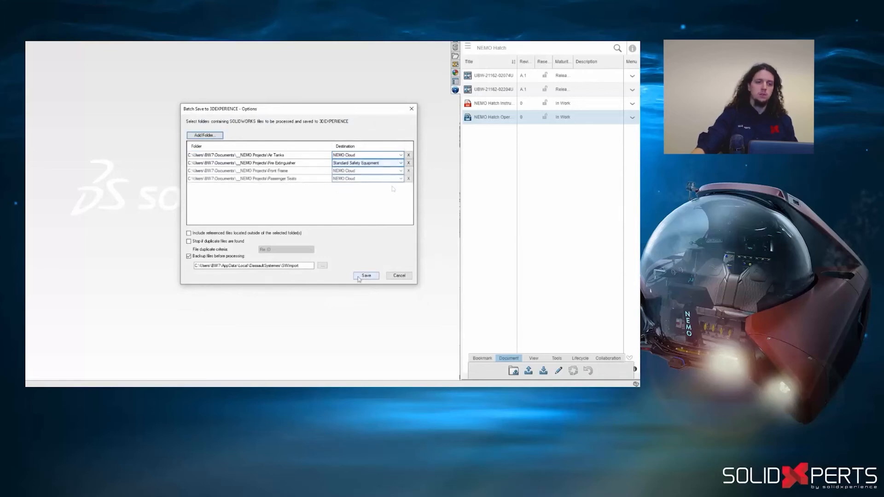
- Run the batch save to 3DEXPERIENCE for the listed NEMO project folders
click(366, 276)
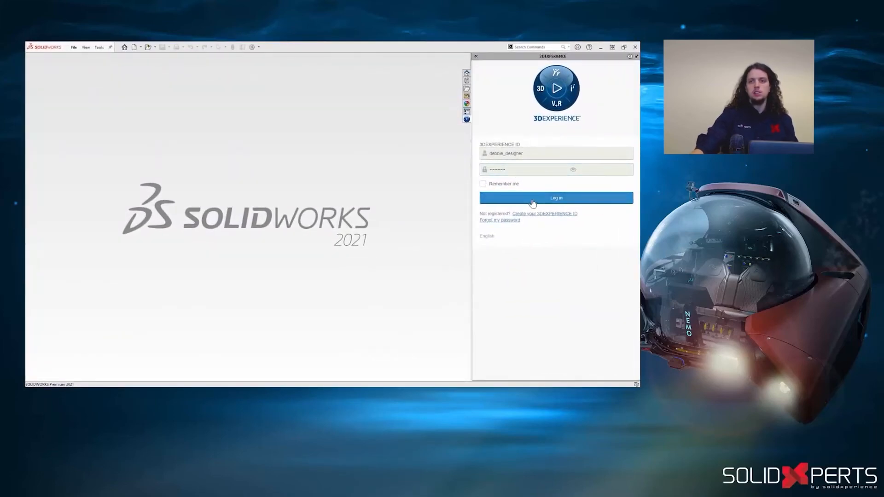
- Log in to 3DEXPERIENCE with the filled-in credentials, dismiss the chat notification and search the platform for "wheel"
click(532, 198)
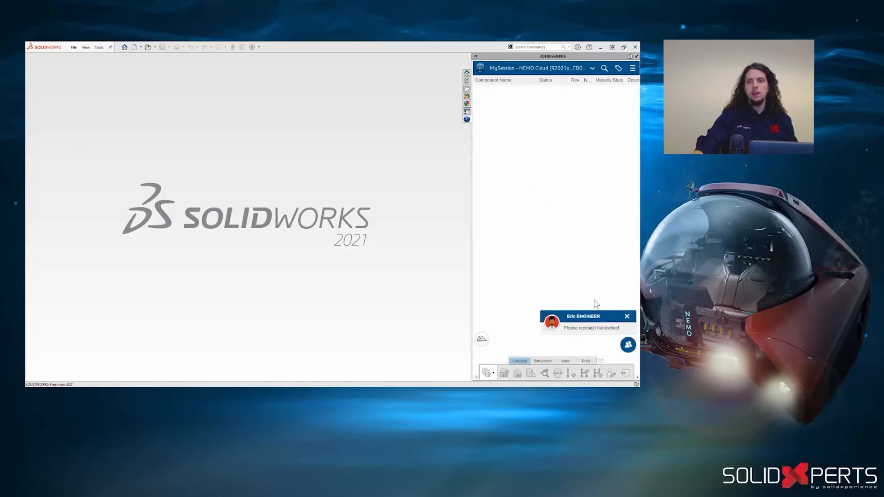
click(628, 317)
click(604, 69)
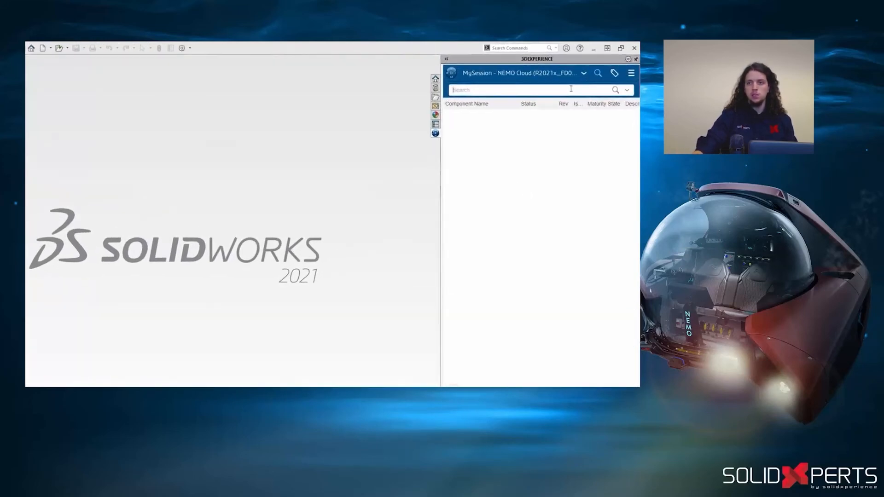
click(582, 82)
text(wheel)
key(Return)
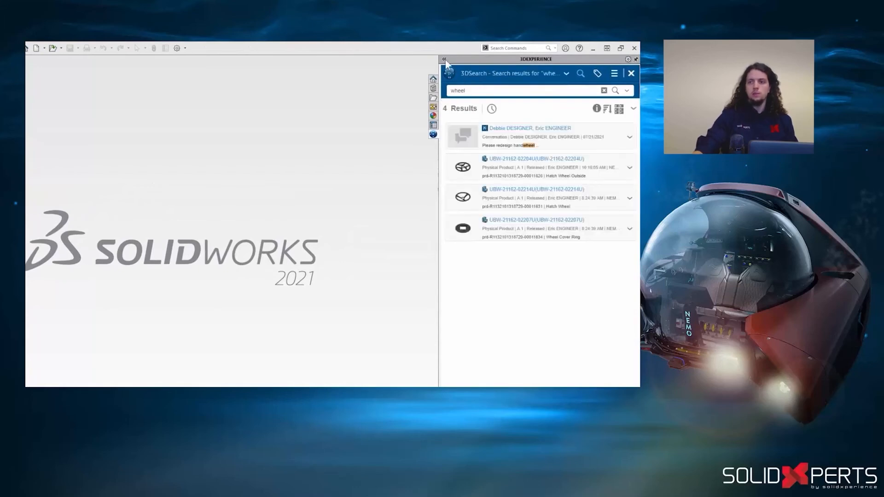
click(444, 60)
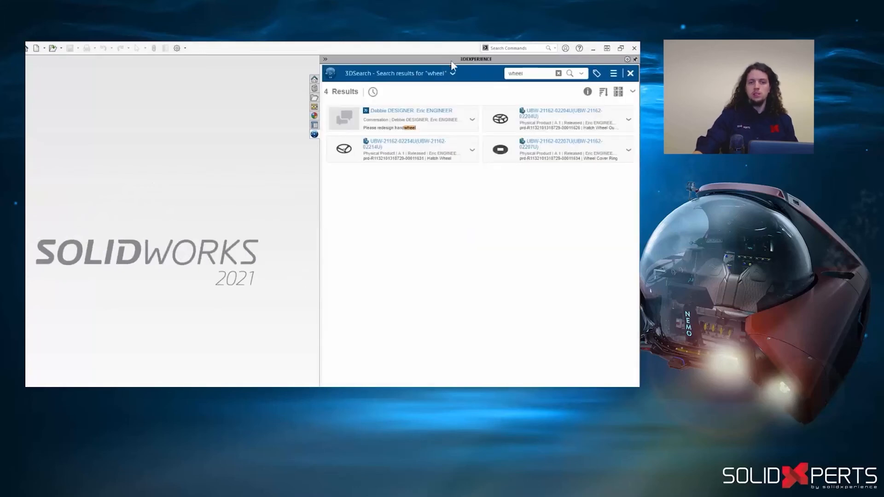
click(532, 115)
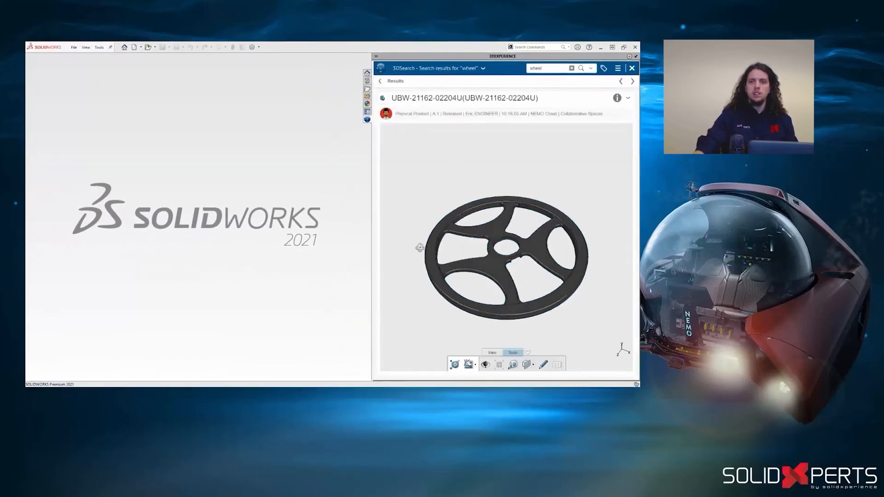
mouse_move(420, 247)
mouse_down()
mouse_move(459, 296)
mouse_move(517, 299)
mouse_up()
- Mark up the wheel preview in red, circling and crossing out the upper and lower sections of the rim
click(543, 366)
drag(519, 209, 525, 205)
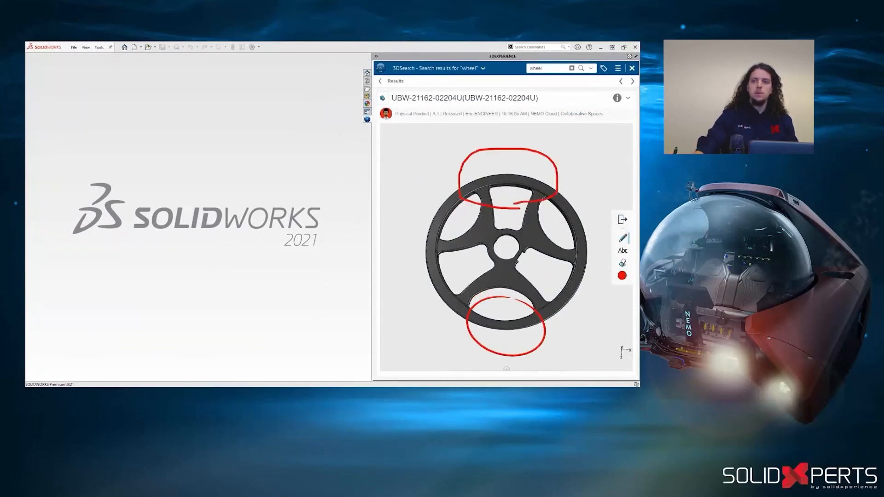
drag(499, 318, 514, 335)
- Sketch green freehand lines across the openings on both sides of the wheel's hub
click(622, 275)
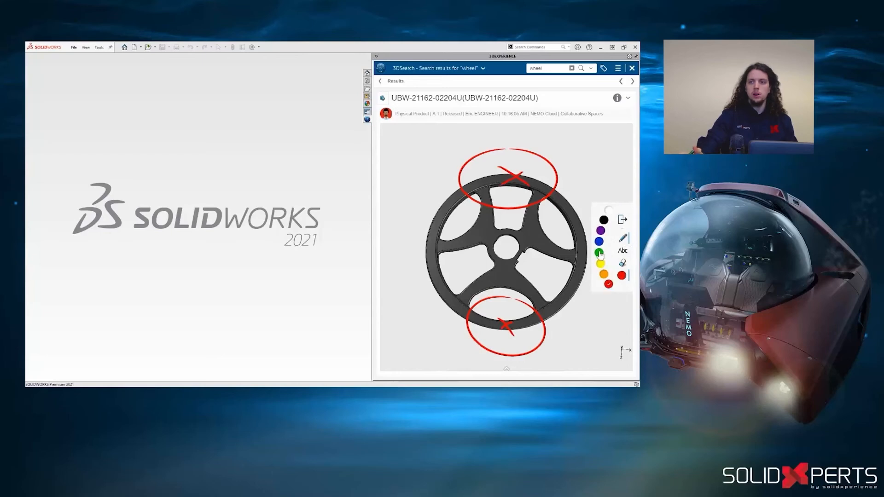
click(600, 256)
drag(521, 229, 568, 213)
drag(525, 249, 573, 251)
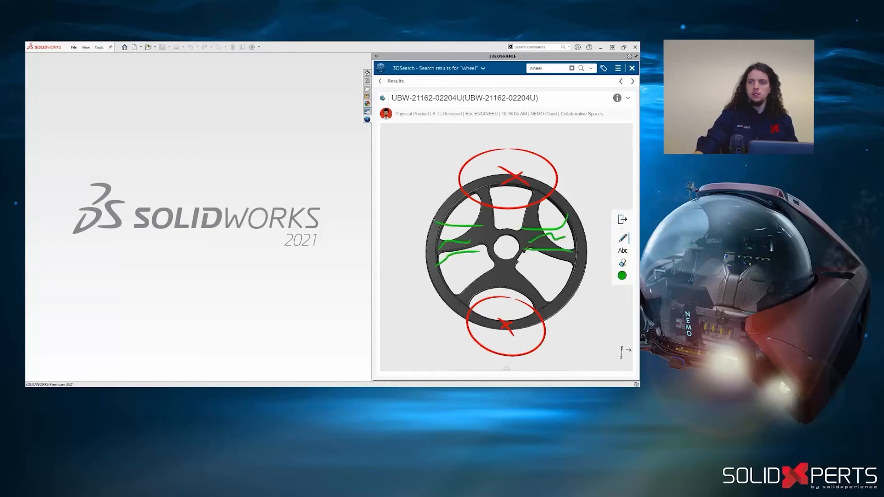
click(628, 99)
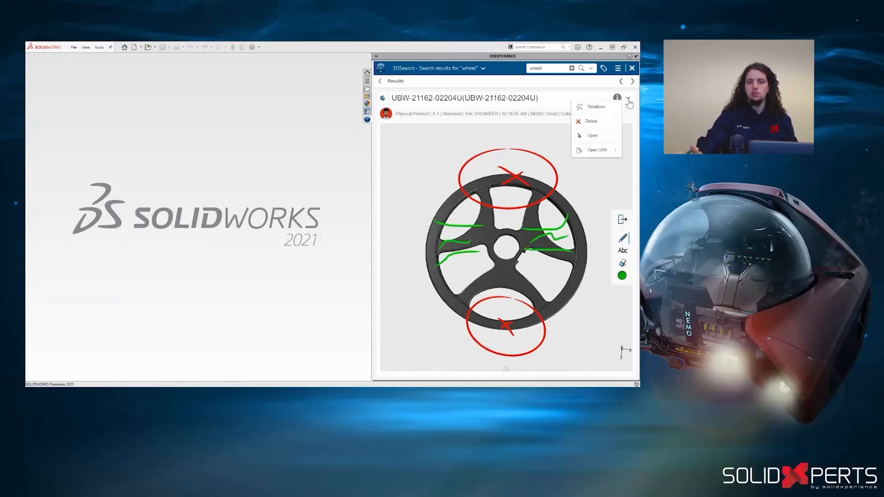
click(607, 138)
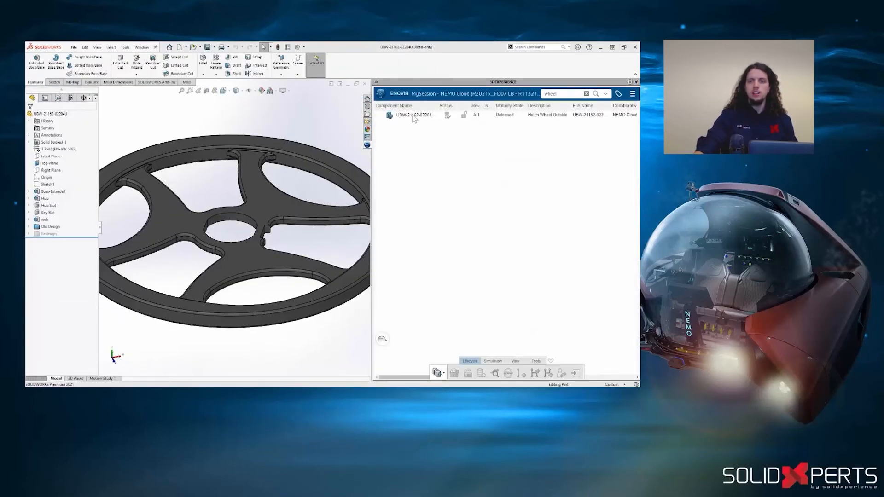
click(537, 362)
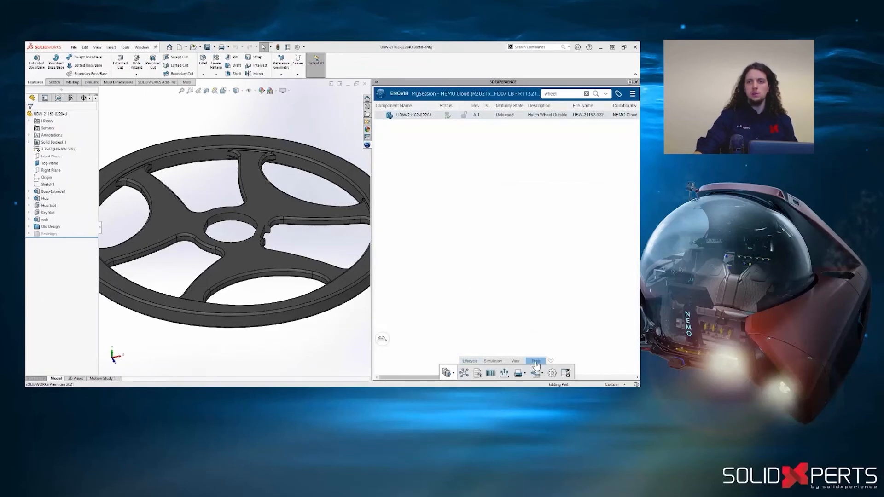
click(465, 375)
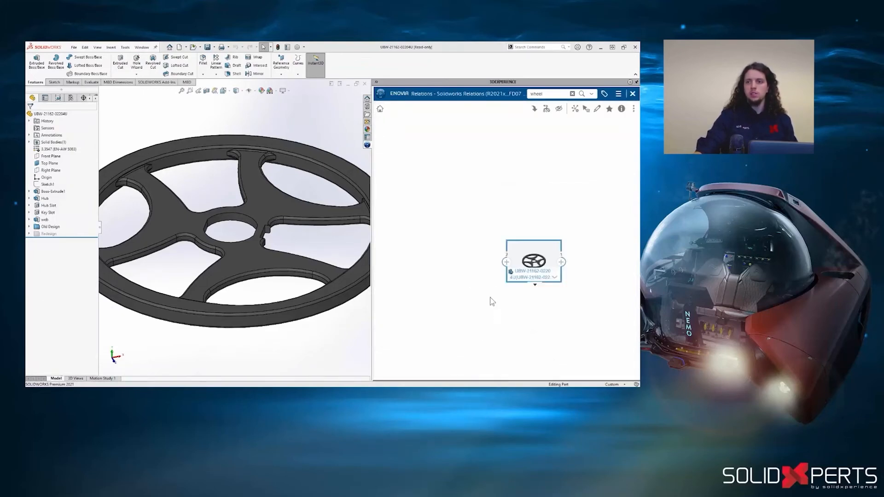
click(506, 263)
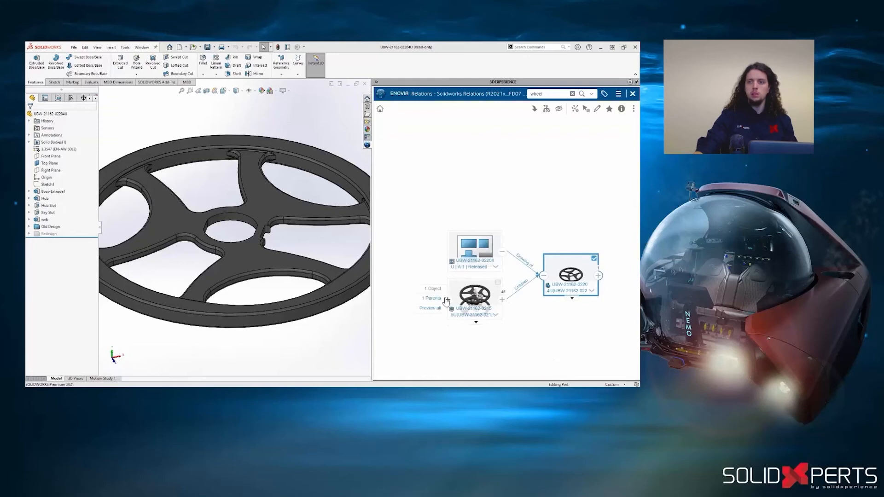
click(447, 297)
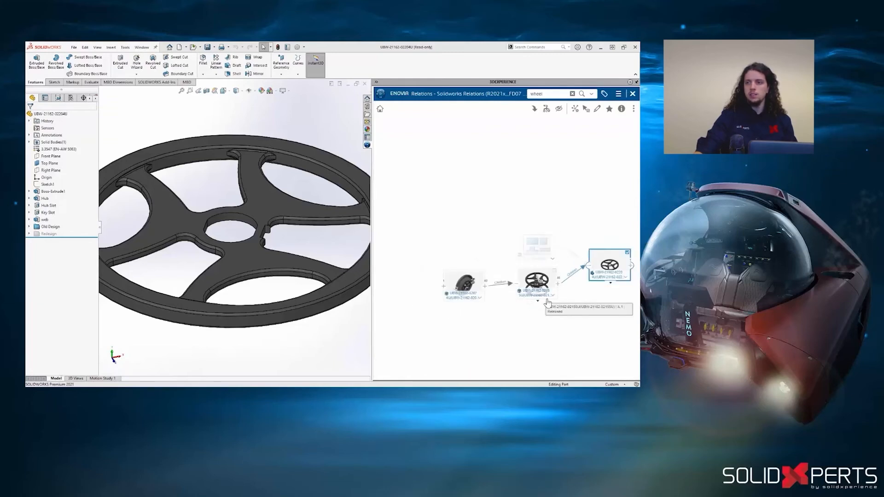
click(444, 287)
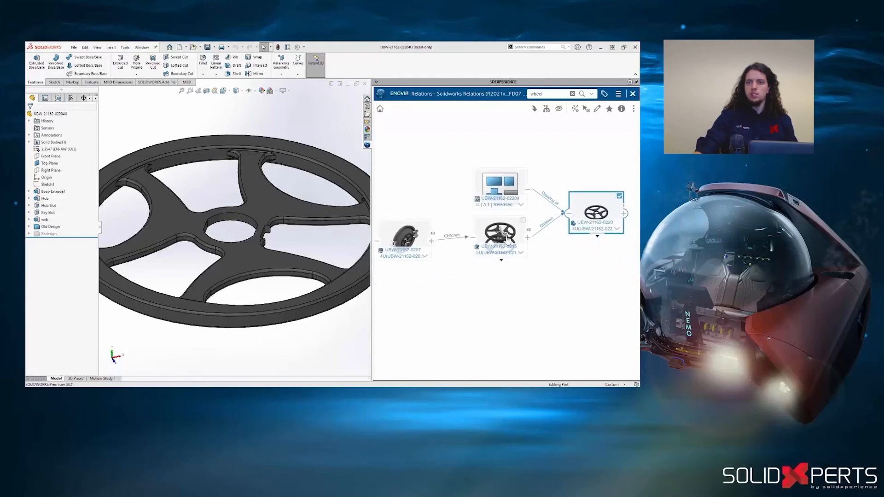
click(502, 235)
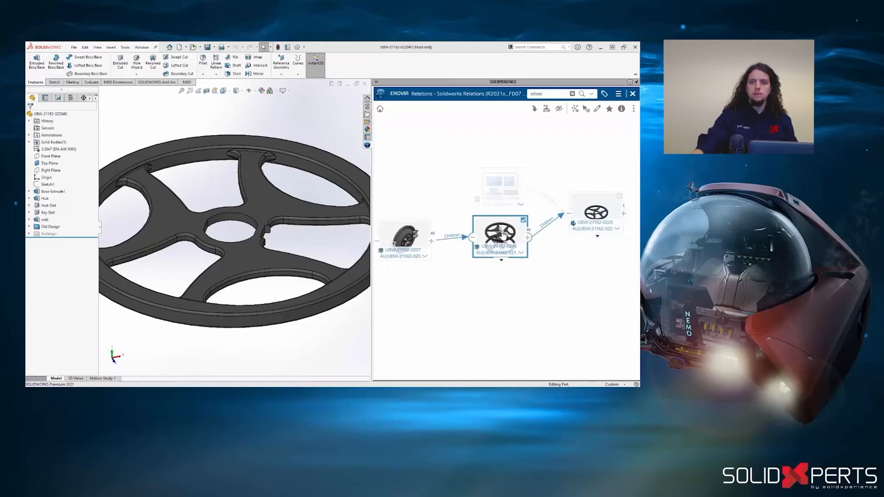
click(534, 109)
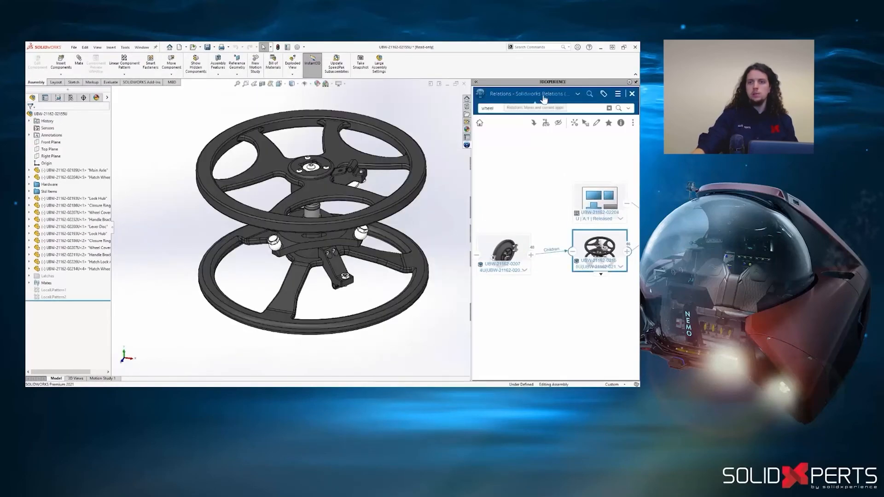
click(577, 94)
click(573, 110)
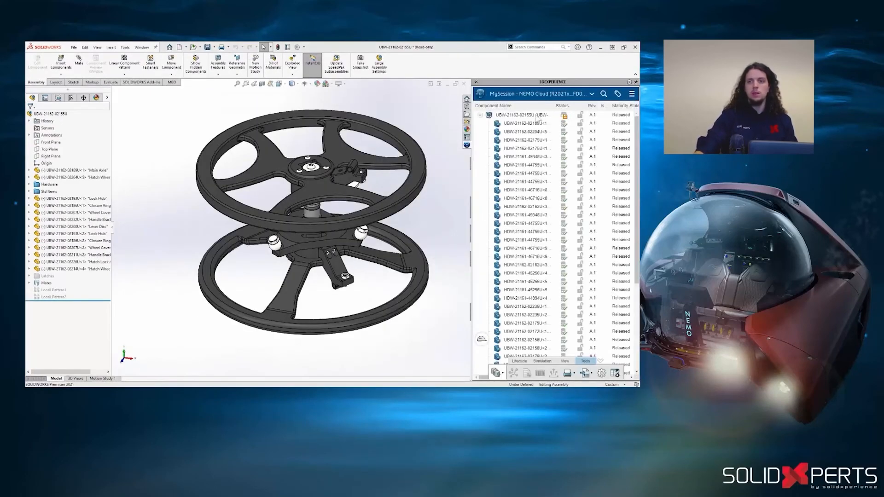
click(537, 115)
click(540, 132)
right_click(563, 136)
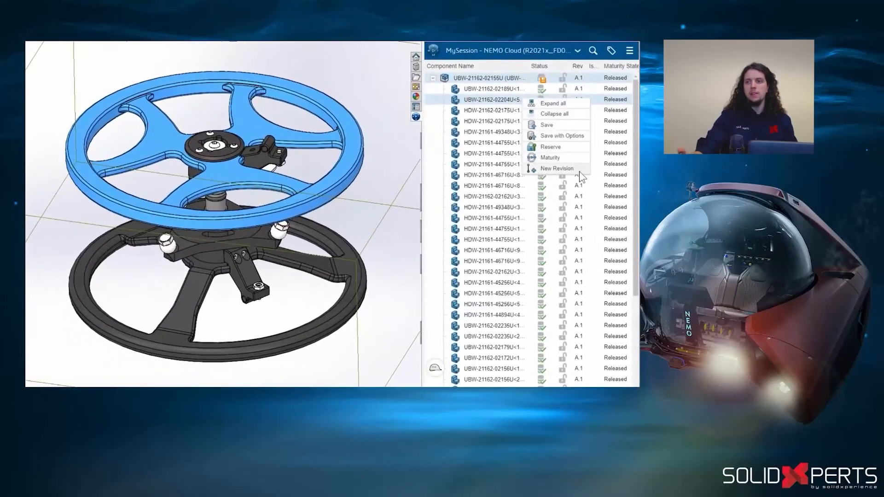
click(579, 170)
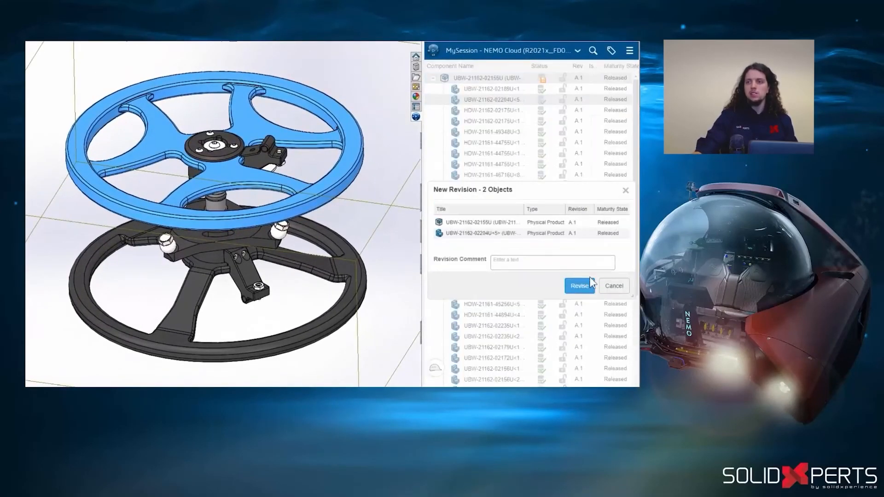
click(579, 285)
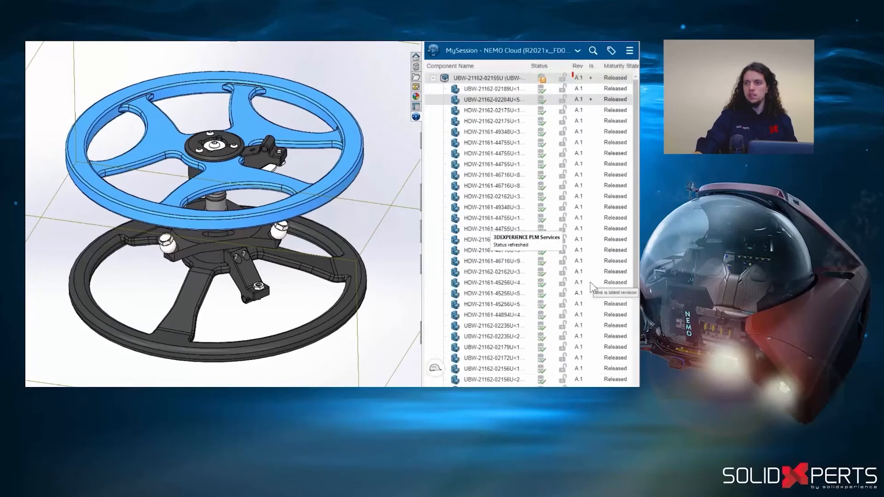
right_click(517, 76)
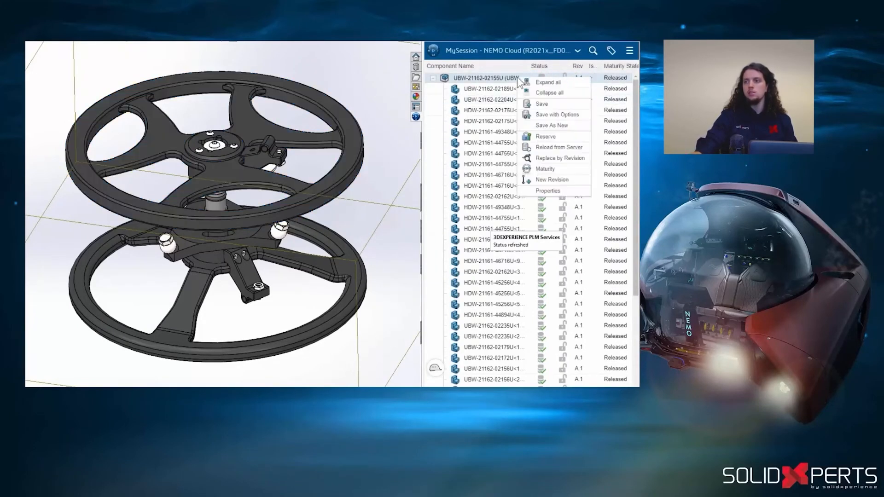
click(586, 156)
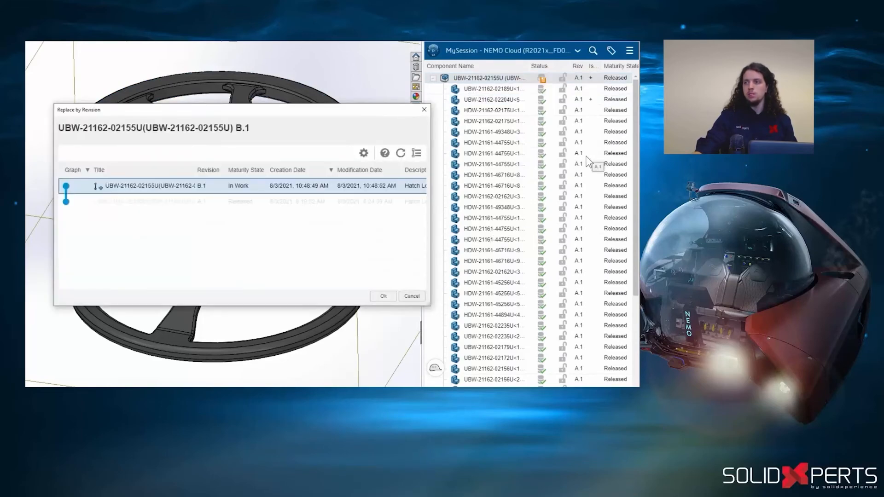
click(390, 296)
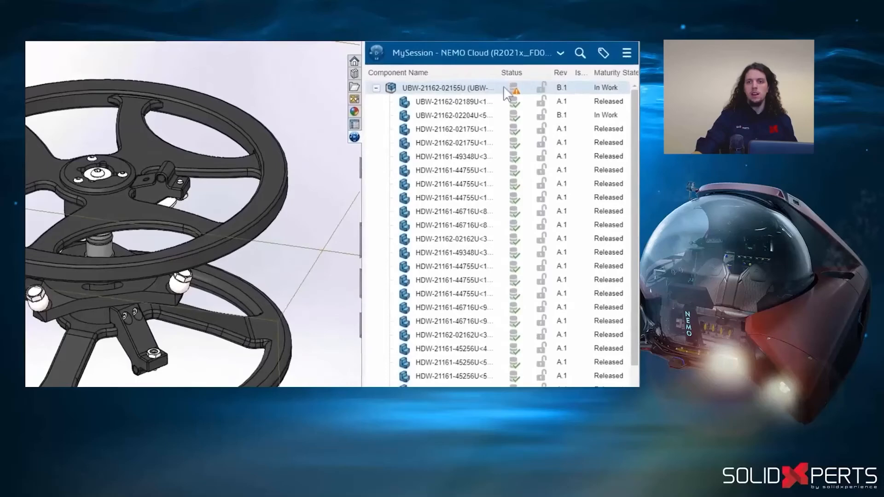
click(503, 114)
right_click(503, 113)
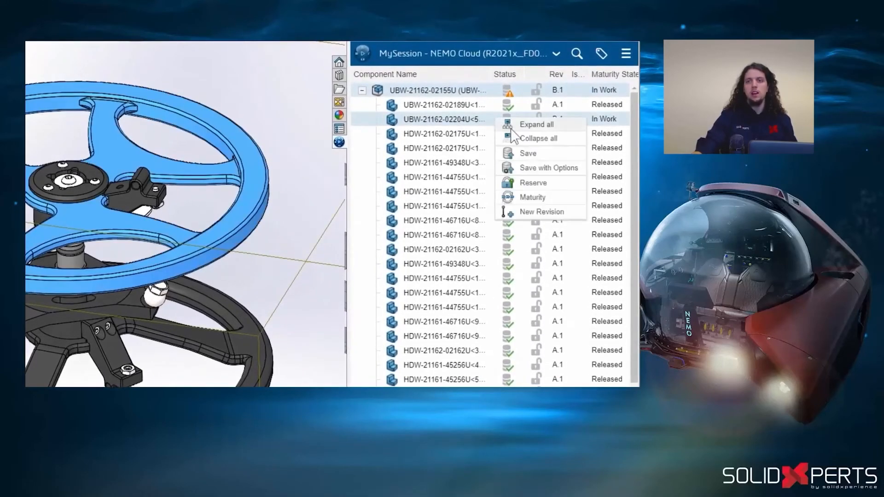
click(569, 186)
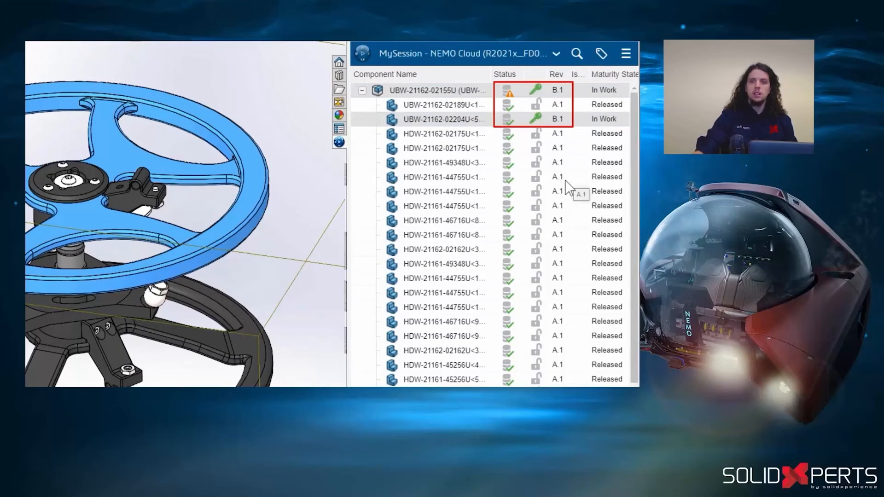
click(462, 62)
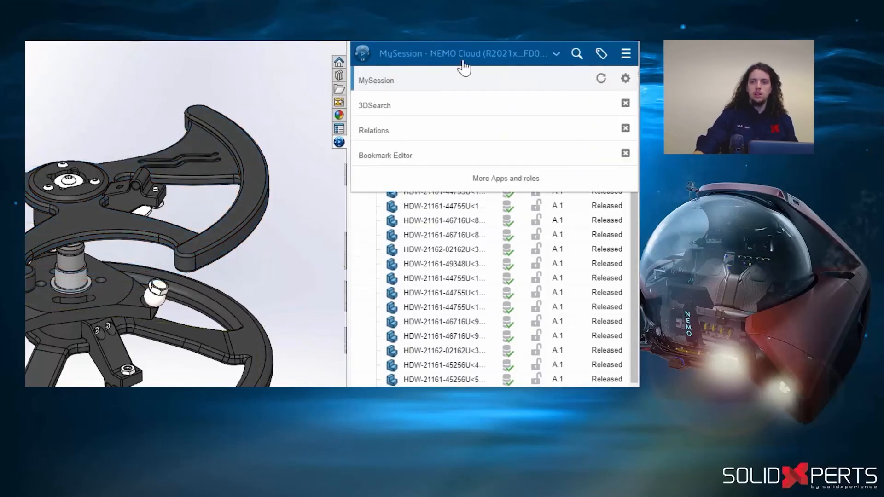
click(494, 160)
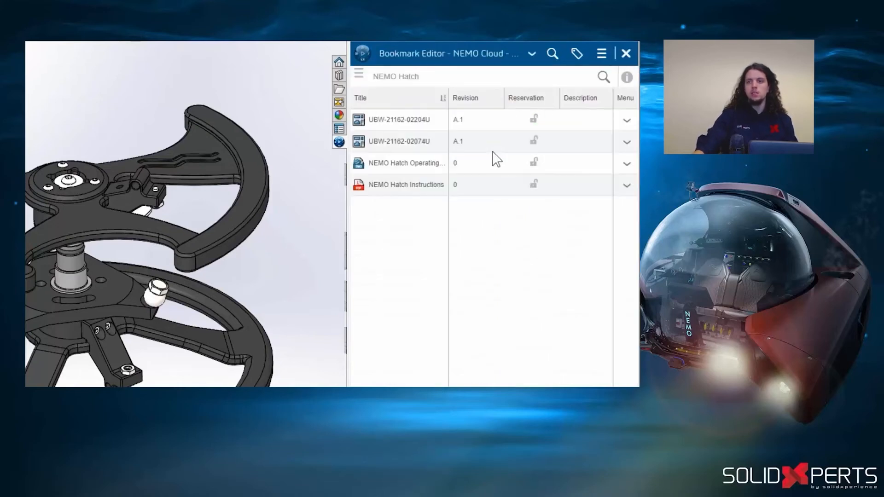
click(437, 124)
right_click(438, 133)
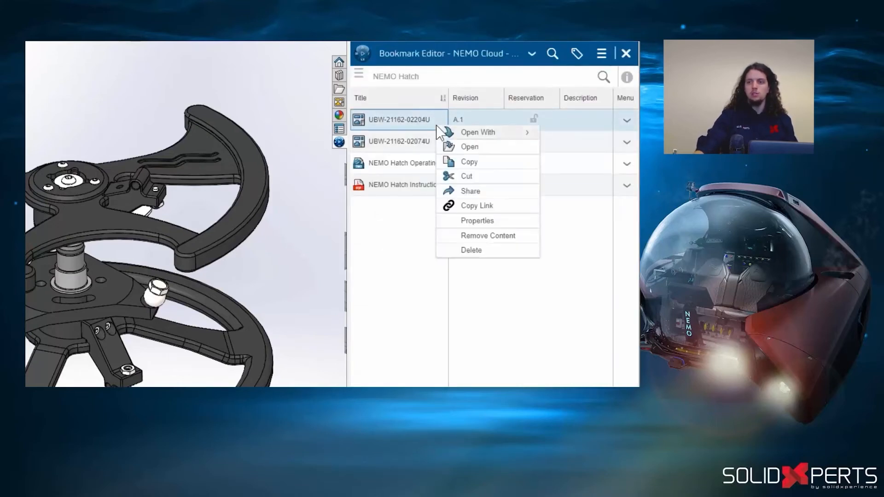
click(495, 147)
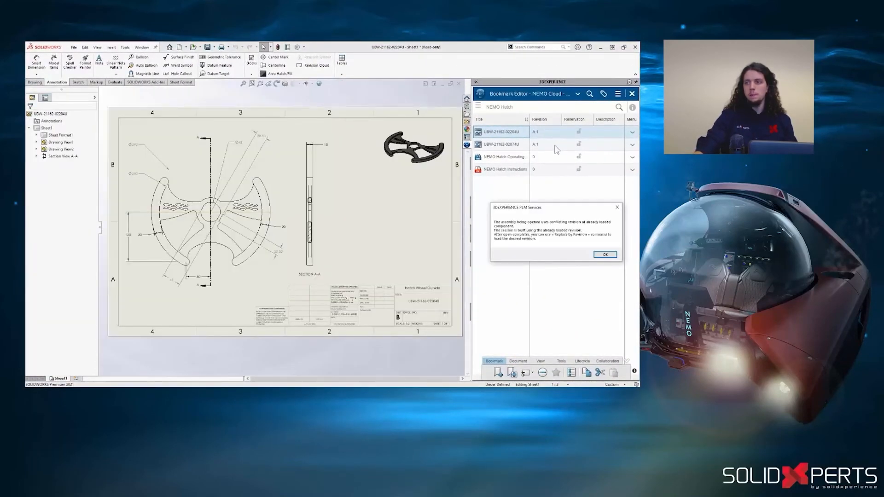
- Return to MySession and move the detached diameter dimension above the front view down beside the wheel's outer arc
click(578, 95)
click(577, 109)
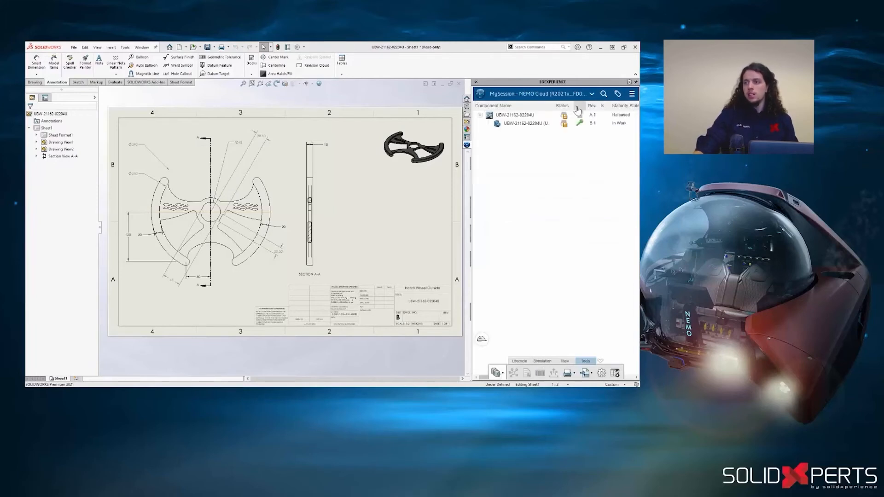
mouse_move(136, 147)
mouse_down()
mouse_move(125, 214)
mouse_move(135, 201)
mouse_up()
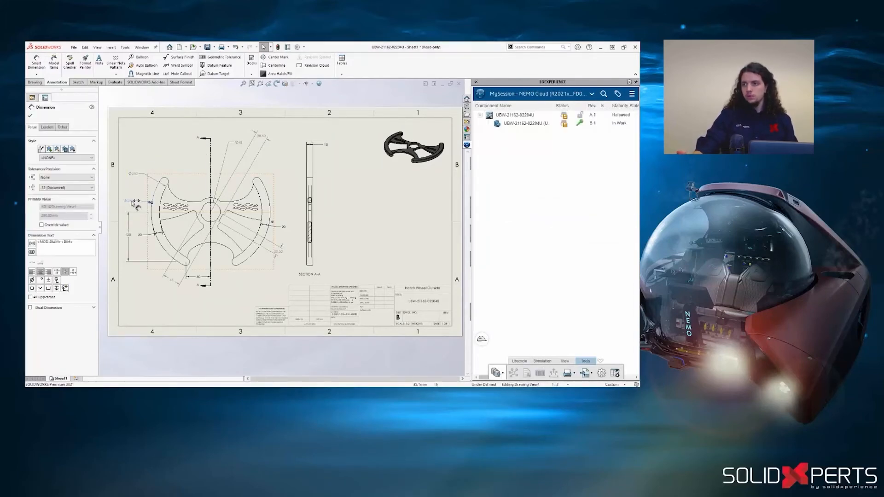
right_click(511, 117)
click(545, 135)
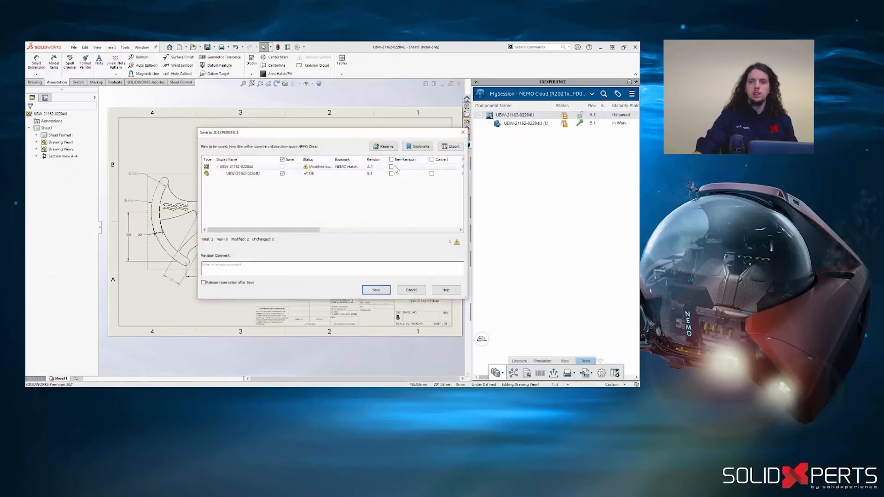
click(392, 167)
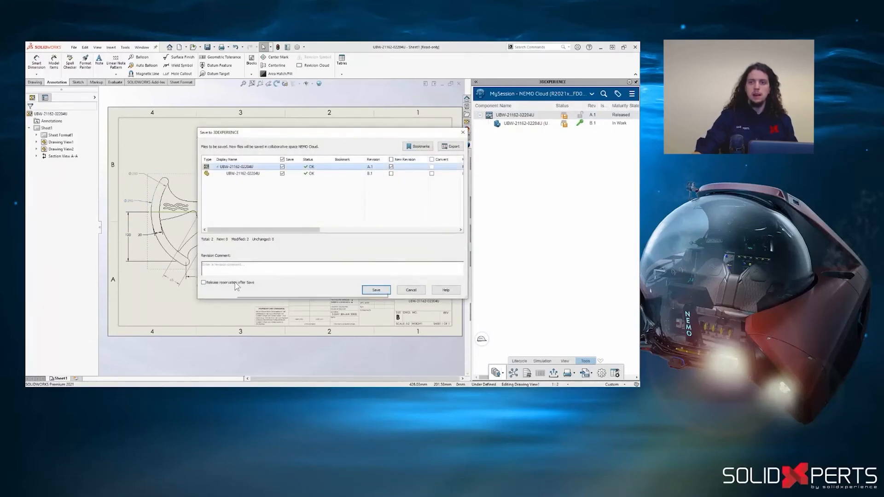
click(377, 290)
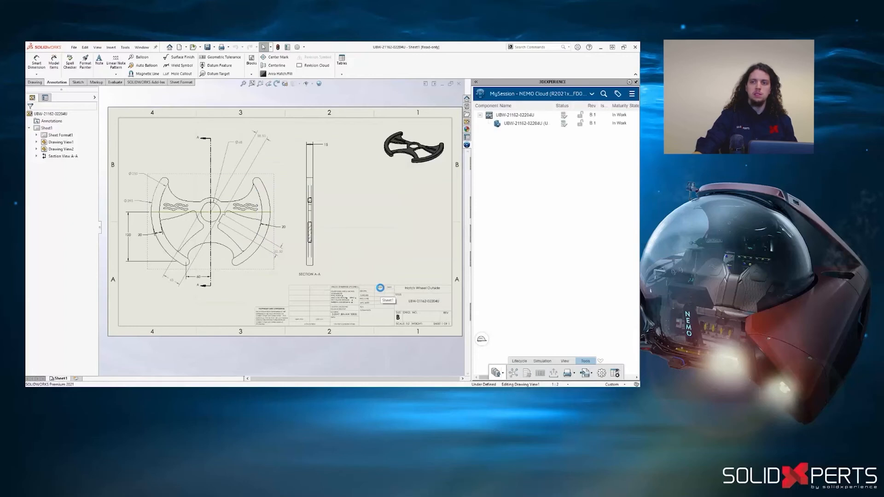
right_click(525, 124)
click(565, 175)
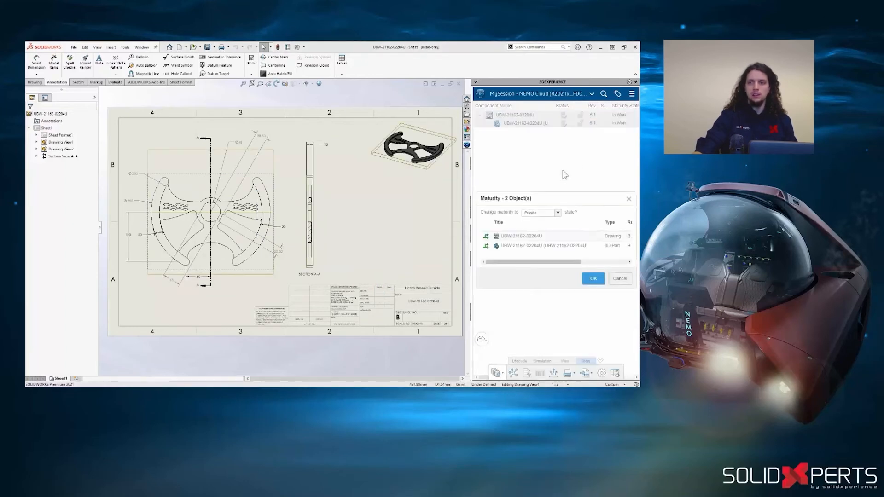
click(558, 212)
click(556, 230)
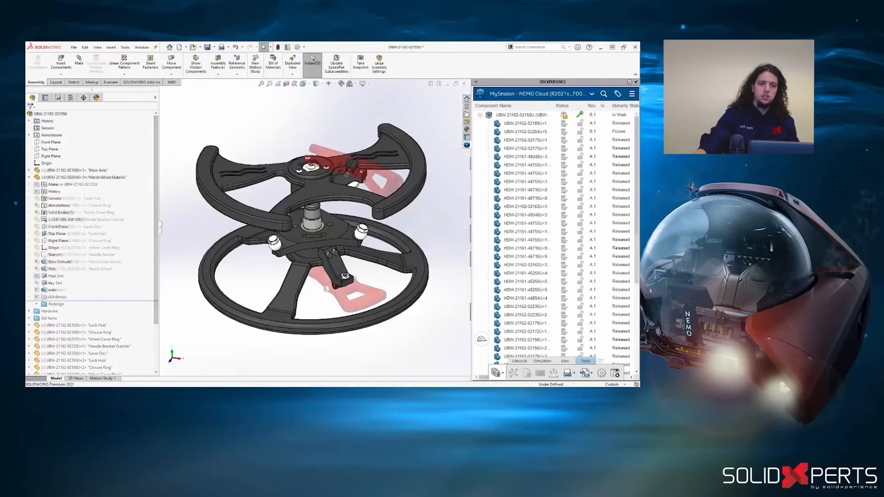
right_click(544, 117)
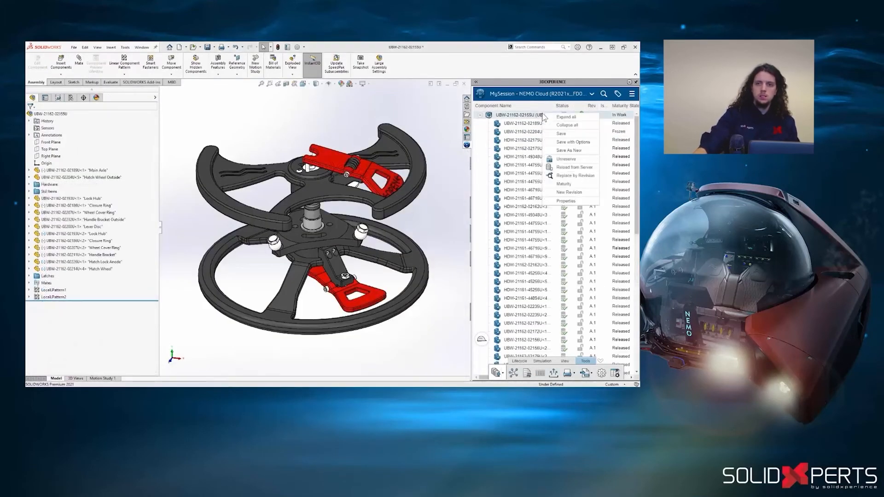
click(589, 143)
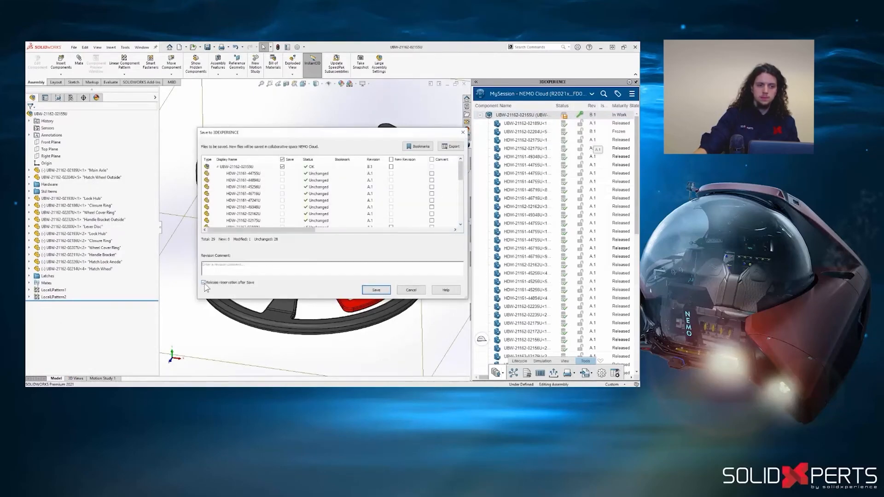
click(380, 293)
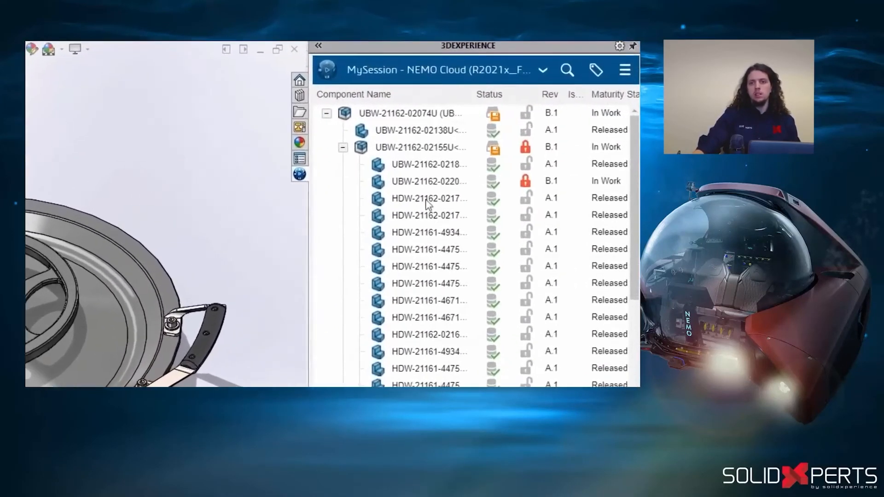
mouse_move(531, 154)
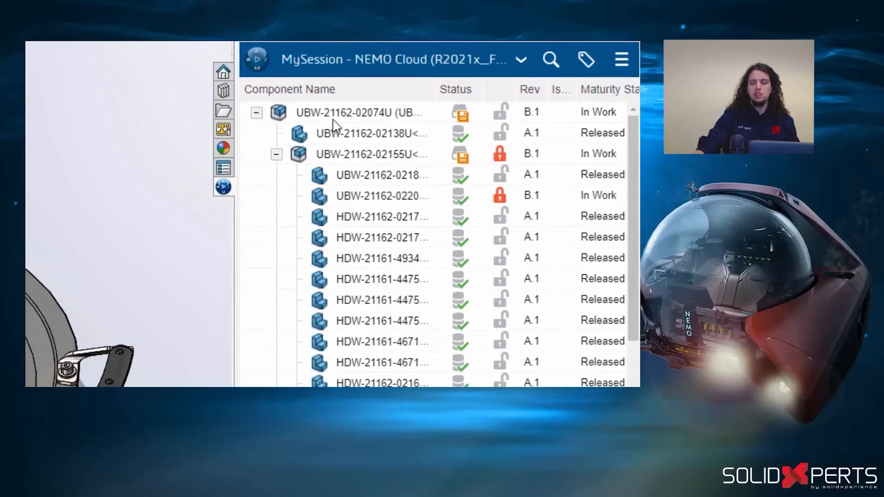
right_click(318, 115)
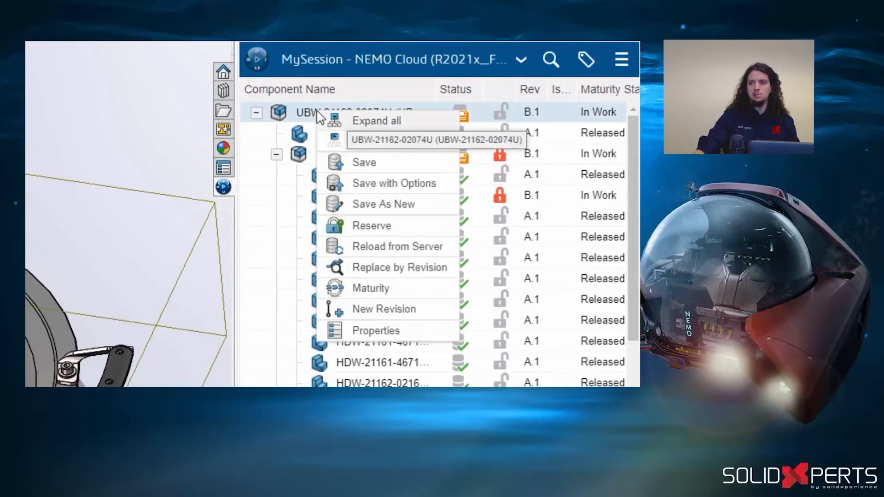
click(328, 226)
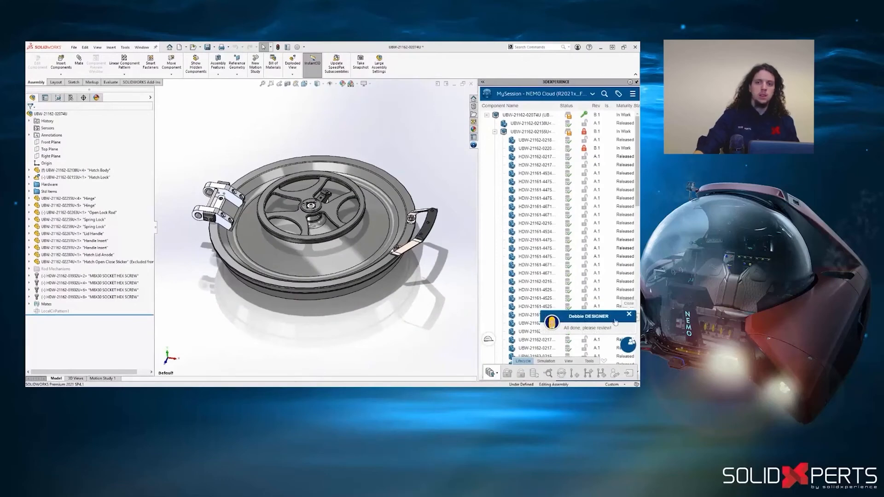
click(630, 315)
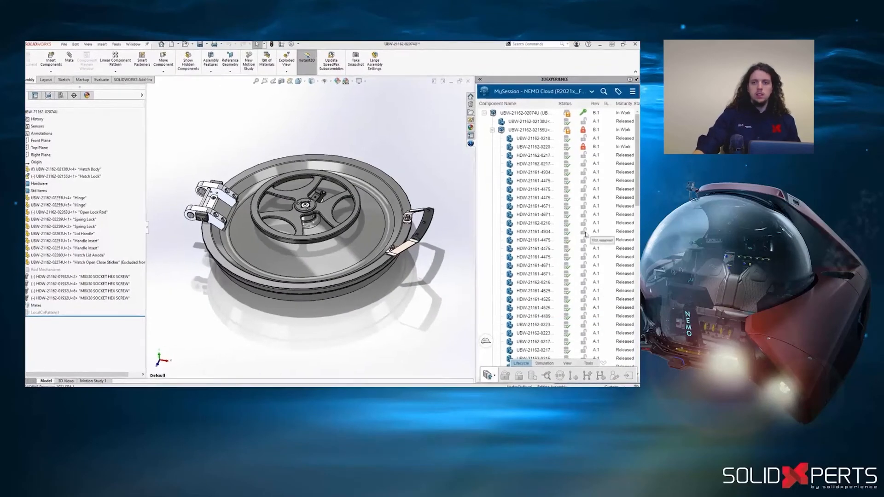
right_click(507, 132)
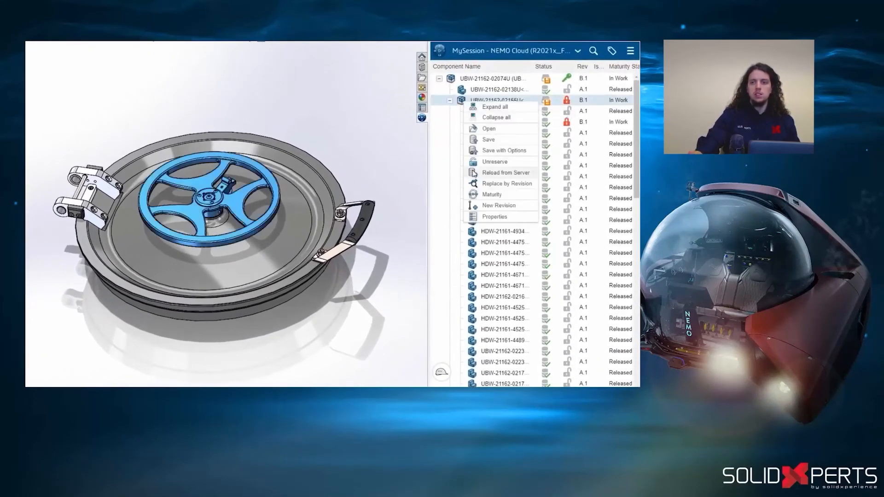
click(473, 173)
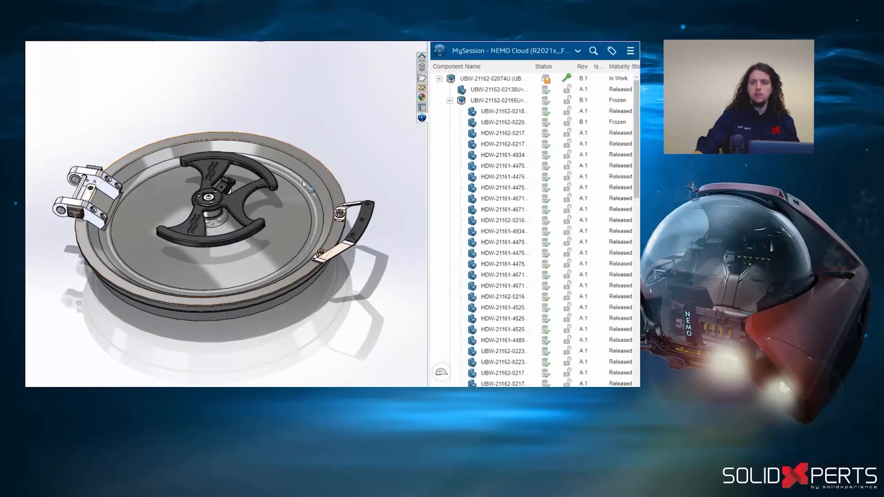
- Open the hatch wheel's drawing from the assembly and change the maturity of the drawing and its part to Released
click(269, 178)
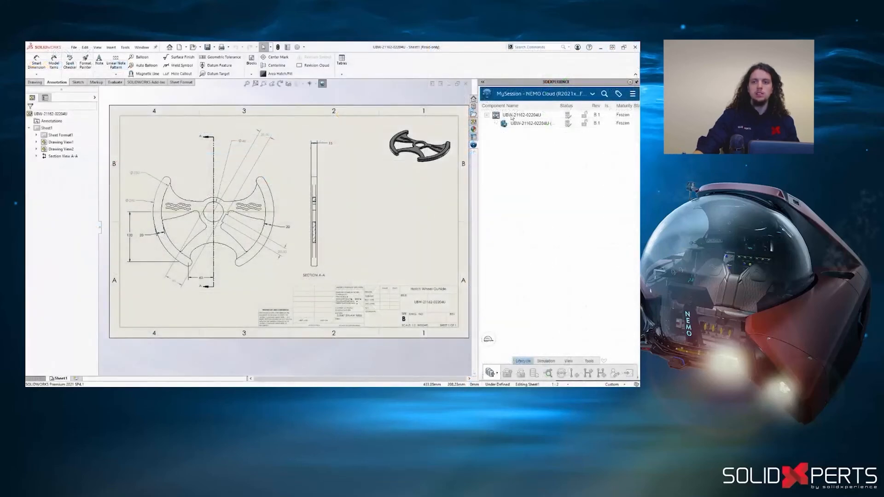
right_click(512, 121)
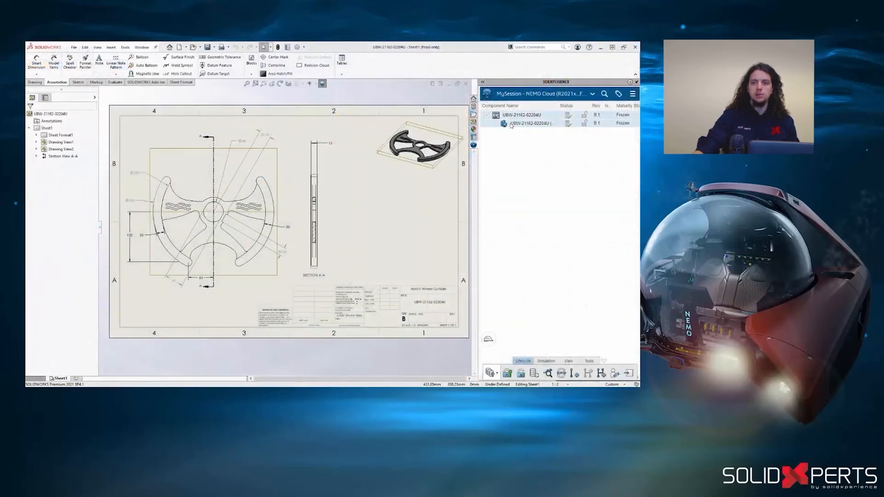
click(518, 169)
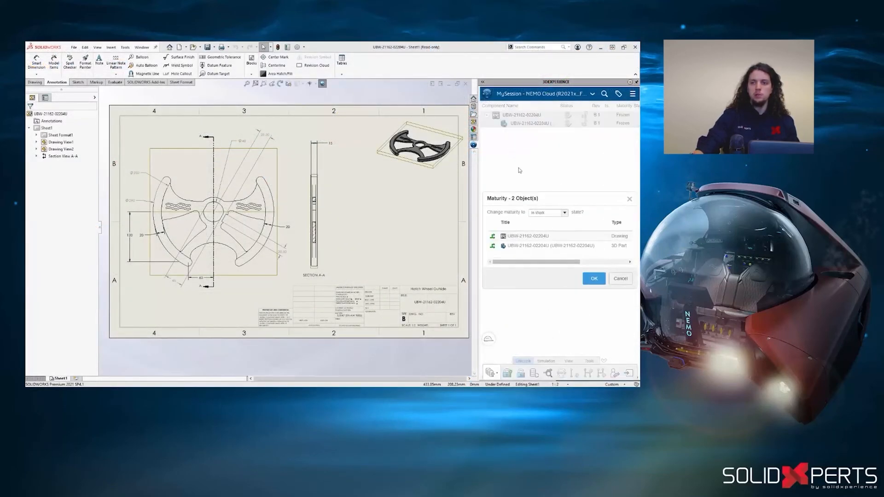
click(564, 213)
click(561, 230)
click(594, 278)
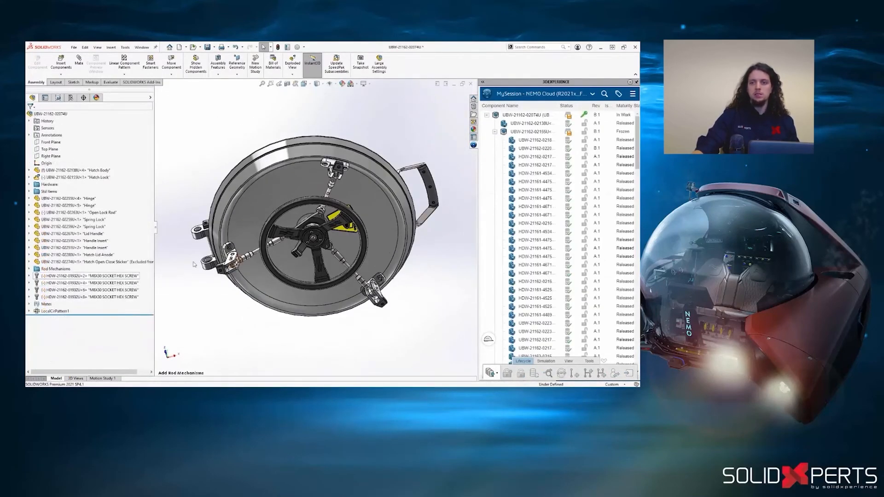
click(593, 94)
click(578, 125)
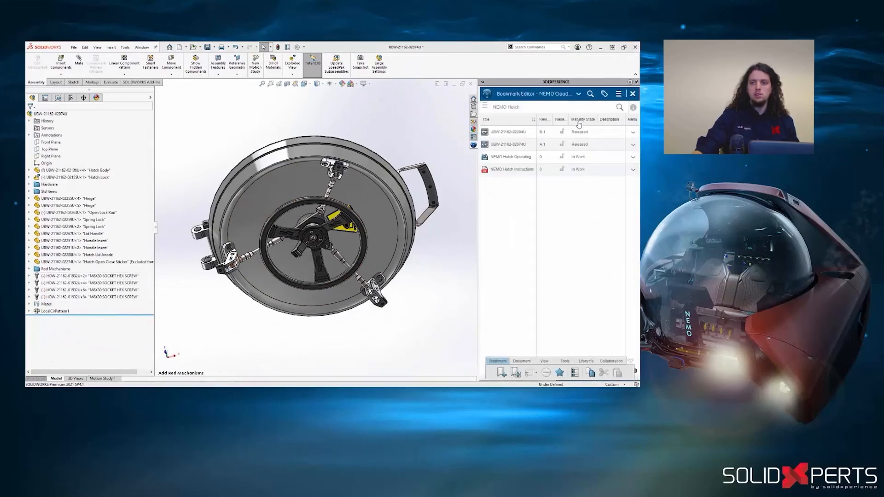
right_click(524, 147)
click(529, 158)
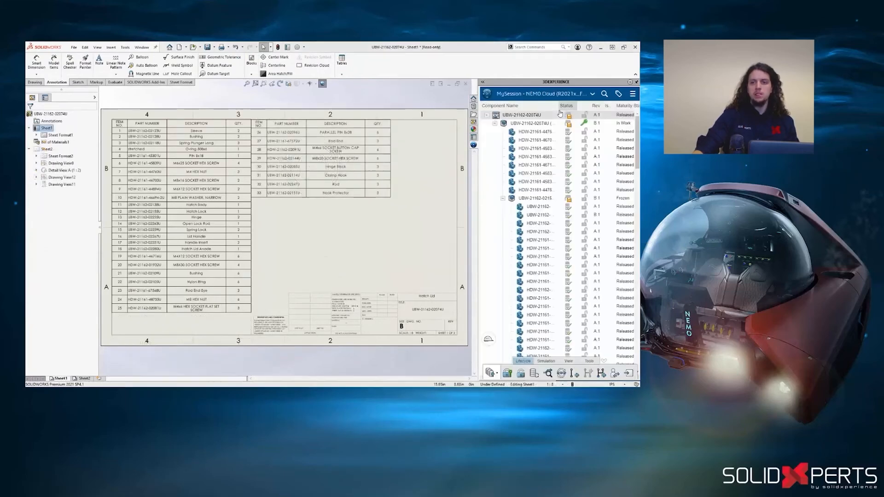
right_click(497, 116)
click(504, 145)
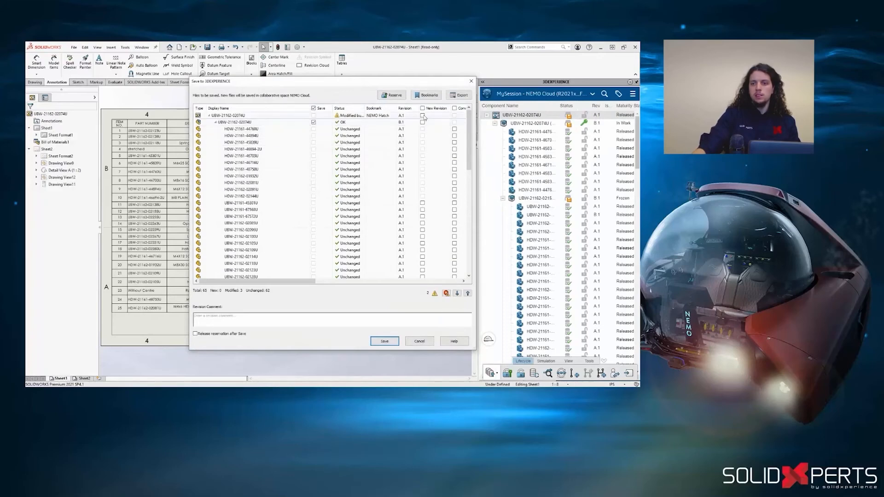
click(423, 115)
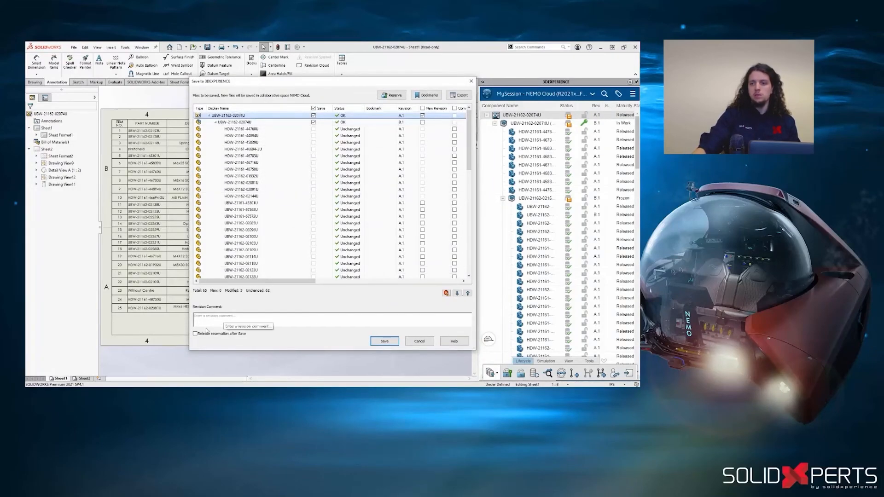
click(384, 340)
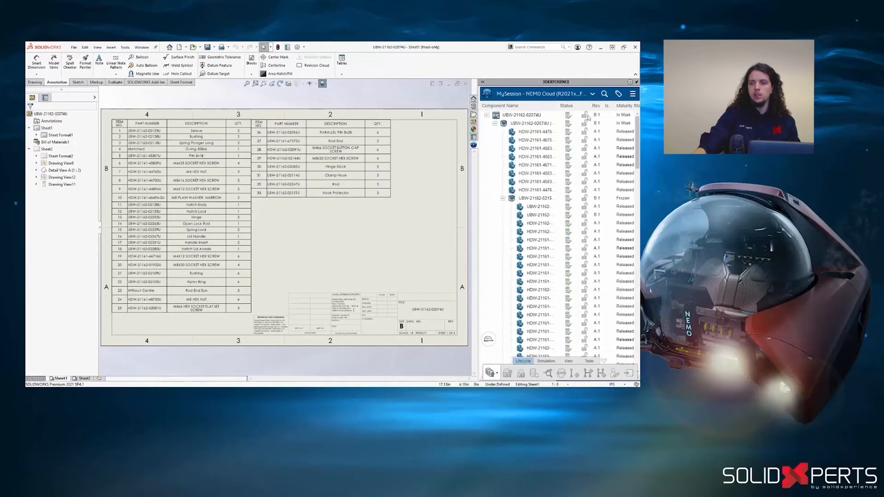
- Preview the NEMO Hatch Operating document from the NEMO Hatch bookmark in an enlarged 3DEXPERIENCE pane
click(593, 94)
click(530, 124)
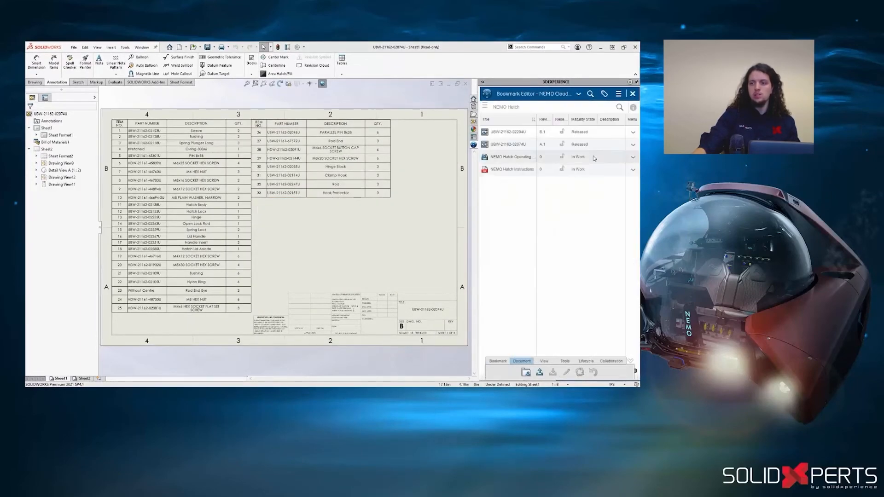
right_click(533, 157)
click(580, 194)
right_click(578, 170)
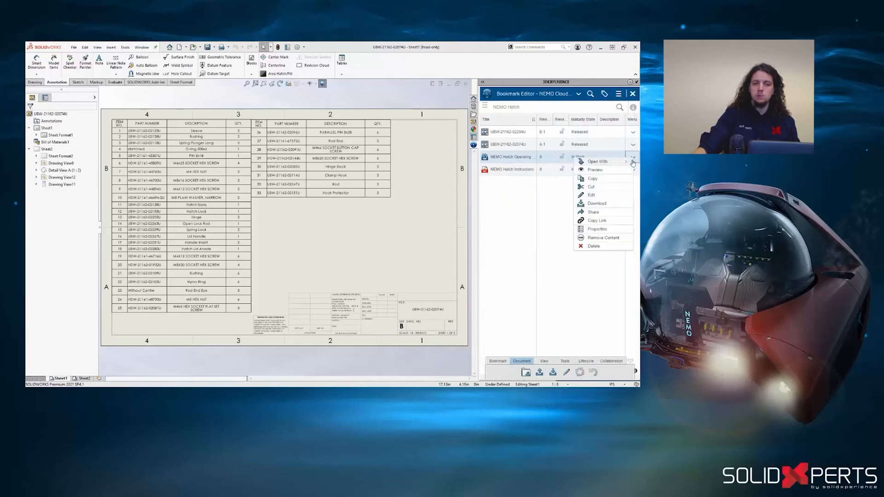
click(625, 170)
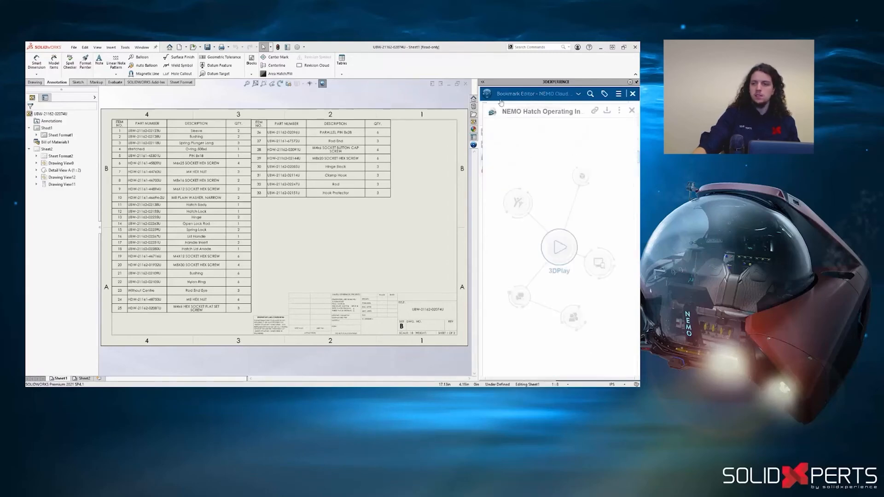
click(483, 82)
drag(517, 378, 633, 374)
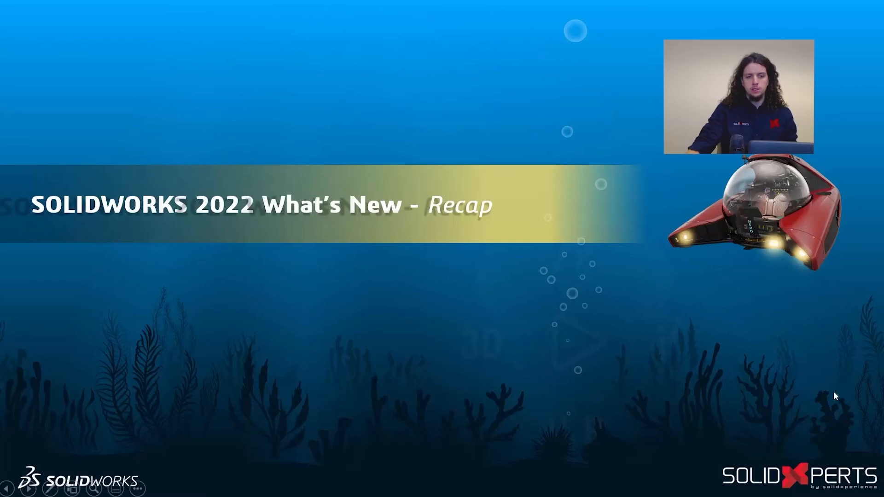
click(849, 356)
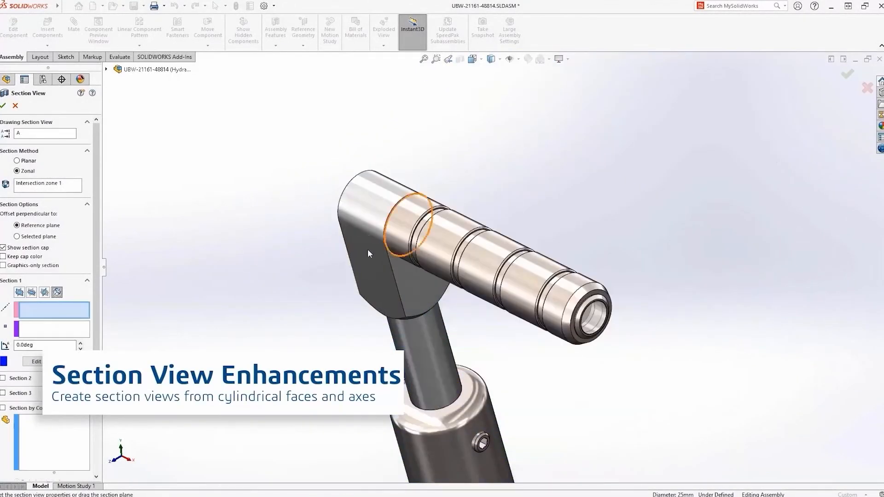
- Use the grooved pin's cylindrical face as the reference for Section 1 in the zonal section view
click(433, 250)
mouse_move(433, 249)
mouse_down()
mouse_move(425, 267)
mouse_move(438, 234)
mouse_up()
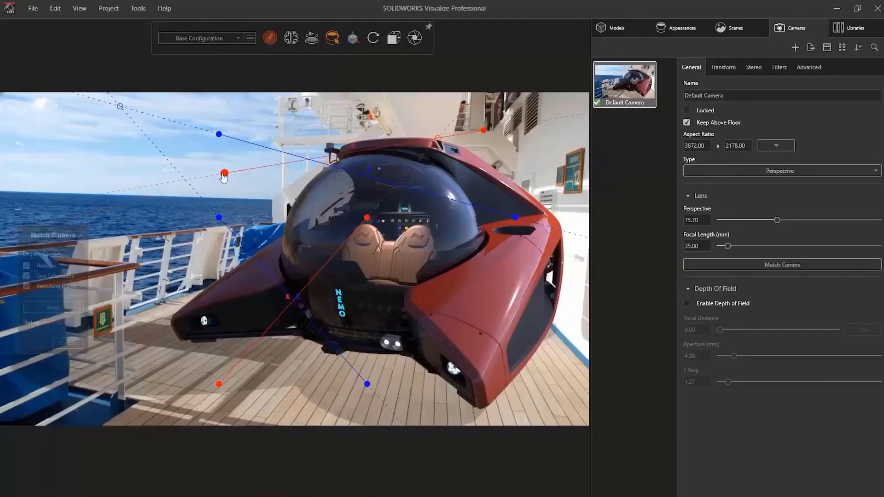
- In SOLIDWORKS Visualize, align the Match Camera X guides with the ship's upper structure and horizon, and one Z guide with the railing's base
drag(223, 177, 297, 136)
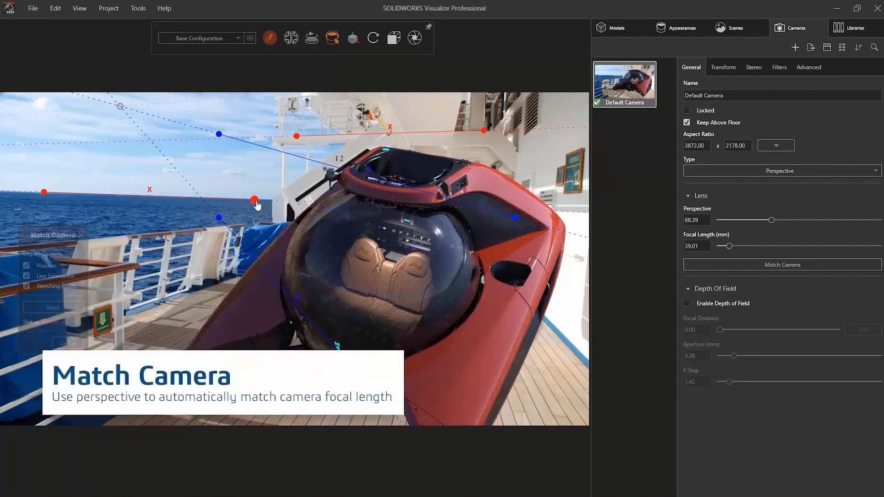
drag(157, 338, 134, 313)
drag(219, 217, 224, 282)
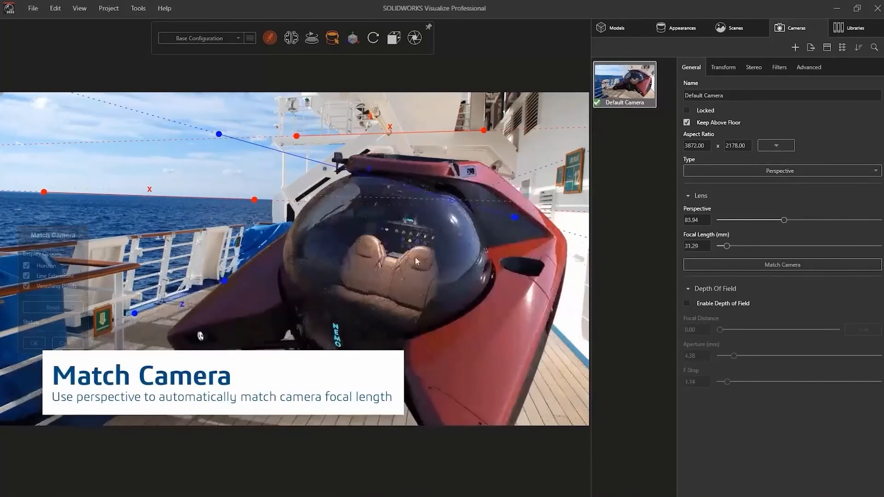
- Align the second Z guide with the base of the ship's wall, accept the camera match and turn the submersible on the deck
drag(516, 218, 580, 361)
drag(219, 134, 529, 303)
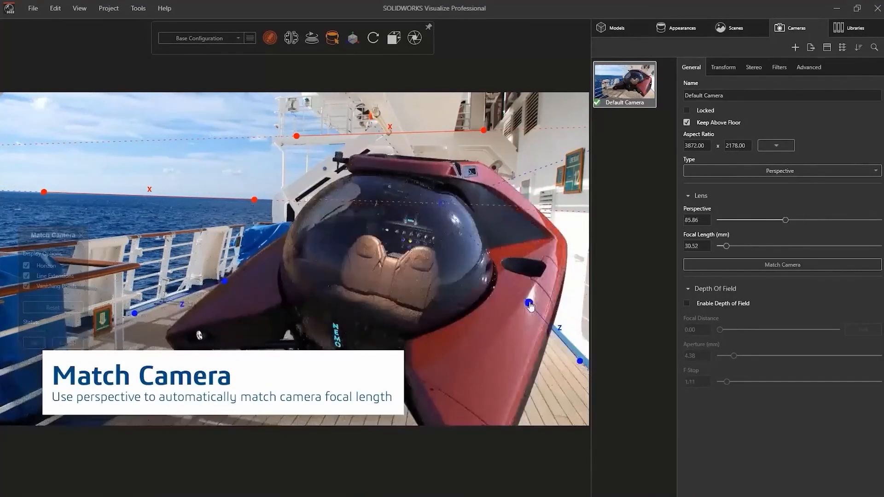
click(34, 344)
middle_drag(423, 318, 395, 322)
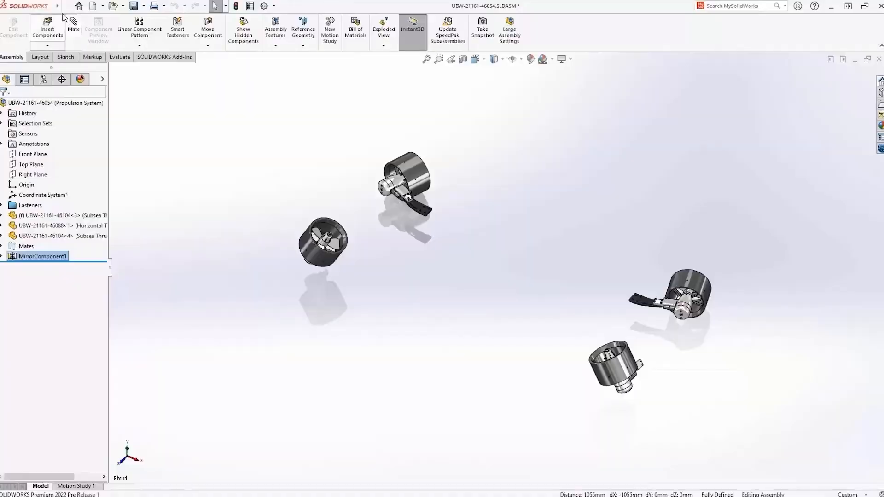
- In SOLIDWORKS, export the propulsion system assembly with Pack and Go to the zip file C:\2022 WN\UX\UBW-21161-46054.zip, including suppressed components
click(66, 6)
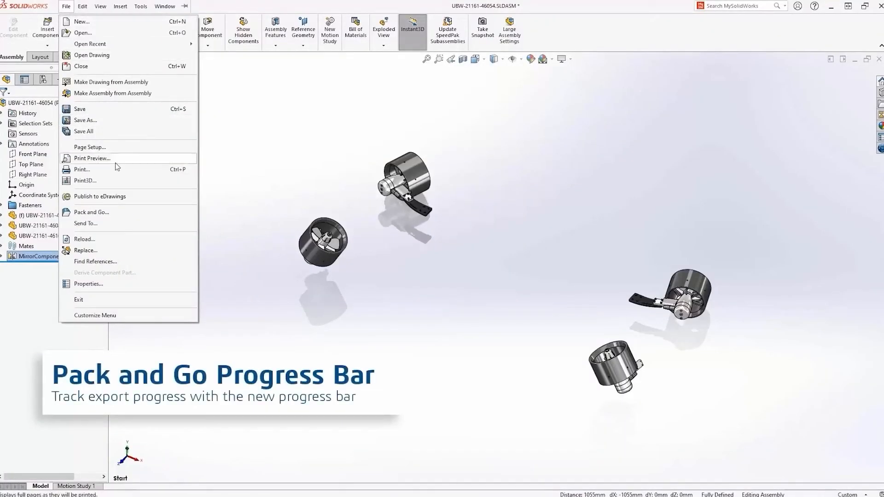
click(127, 213)
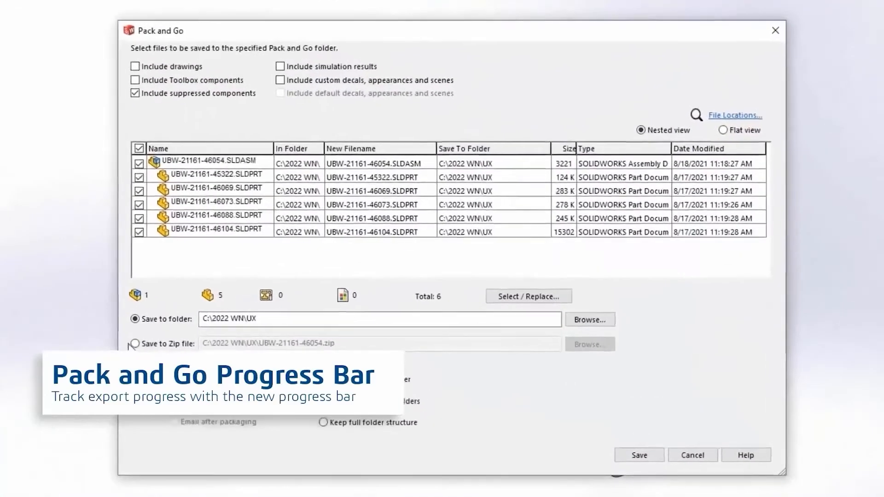
click(257, 313)
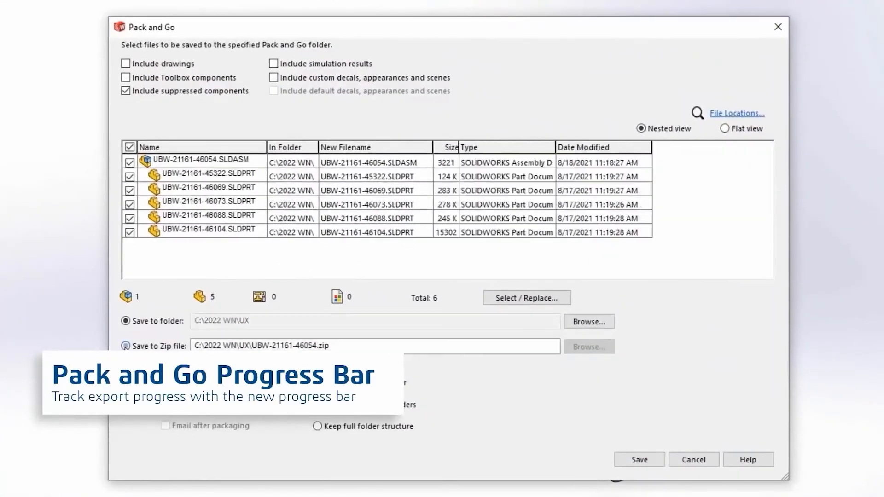
click(641, 463)
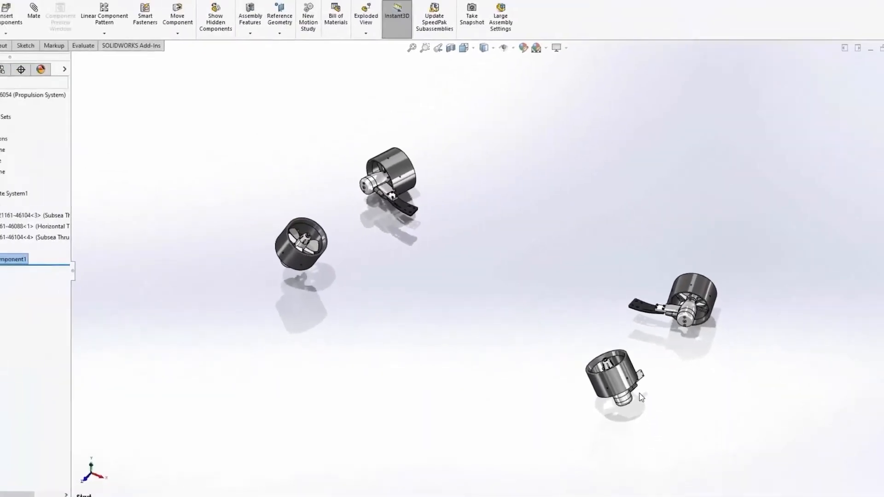
- Search the commands for "coord", show where the Coordinate System command is located and open the Reference Geometry commands
text(s)
text(coor)
text(d)
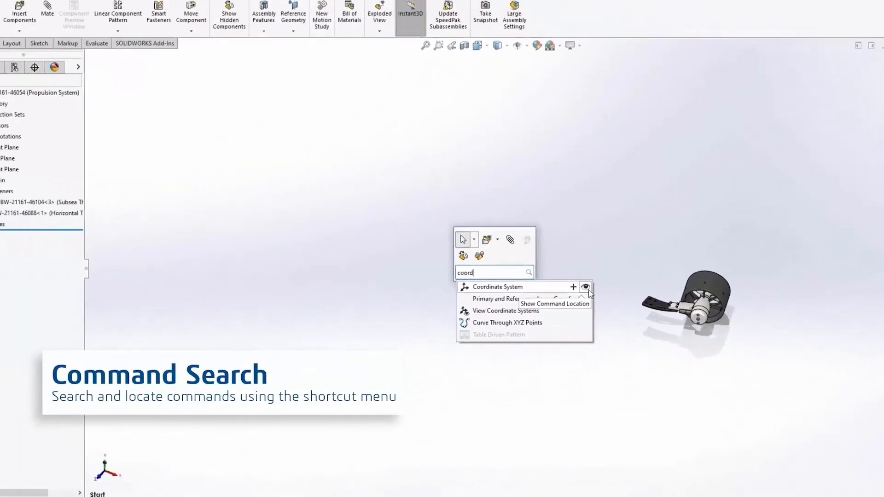
click(576, 285)
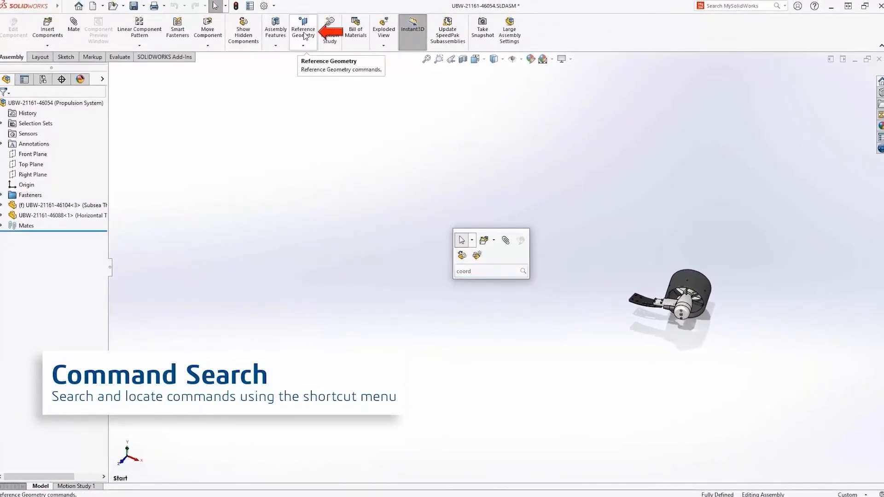
click(304, 41)
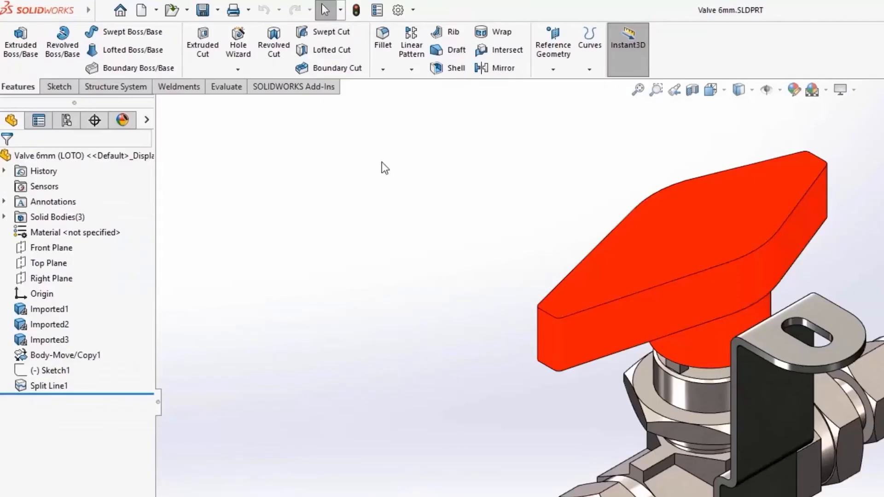
- Check the imported solid bodies of Valve 6mm and chamfer the upper perimeter edge of the red handle
click(4, 217)
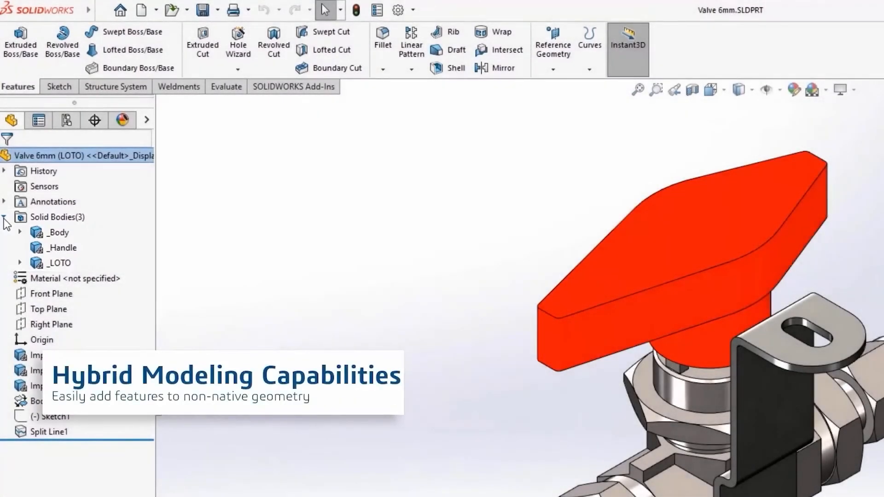
click(4, 217)
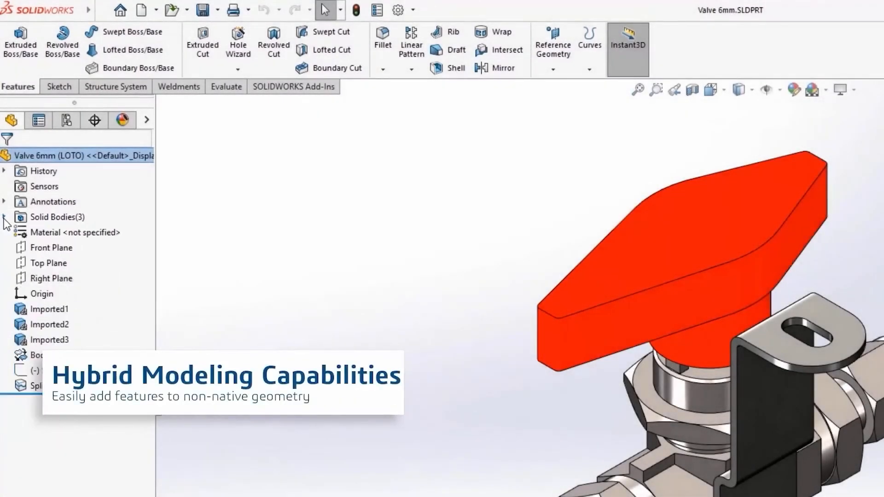
click(621, 299)
click(752, 254)
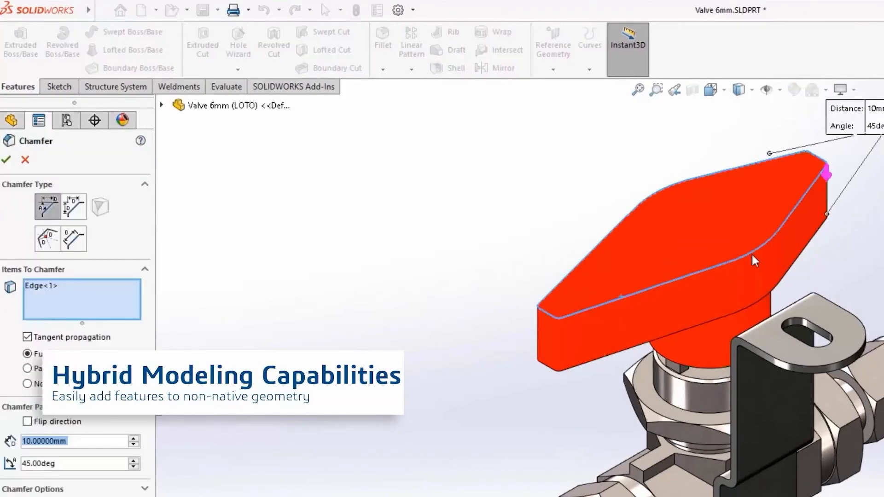
key(Return)
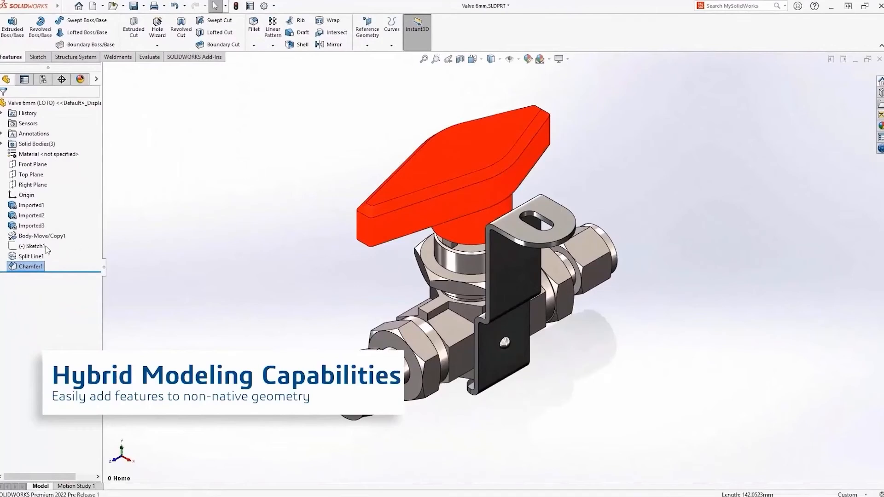
- Extrude the Sketch1 profile on the top face of the valve's red handle by 1 mm
click(46, 247)
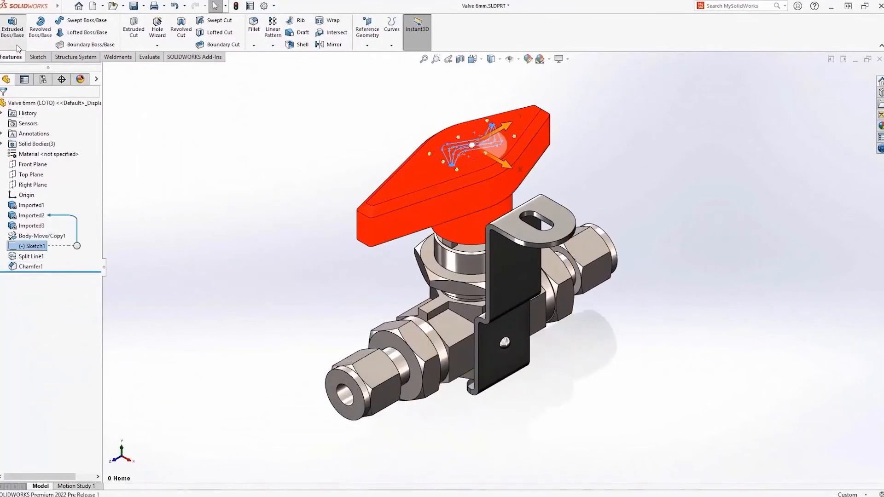
click(17, 49)
text(1)
key(Return)
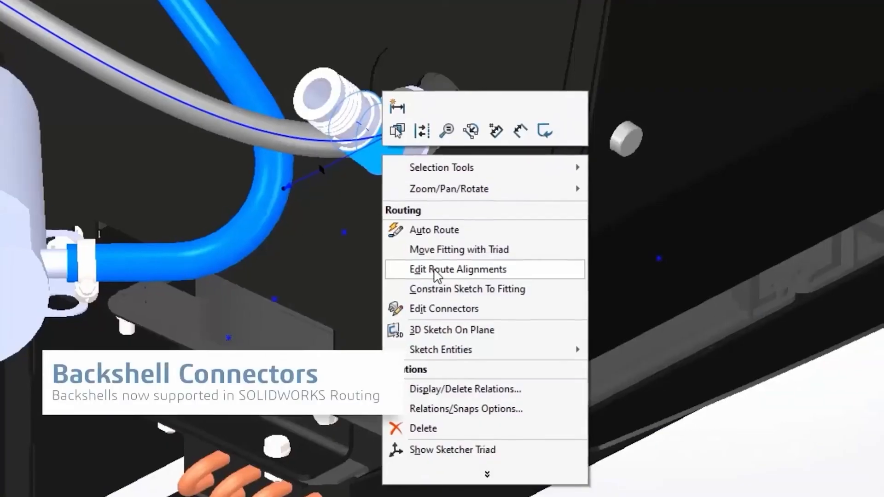
- Align Axis 1 of the backshell connector with route segment Spline23 and apply the alignment
click(436, 272)
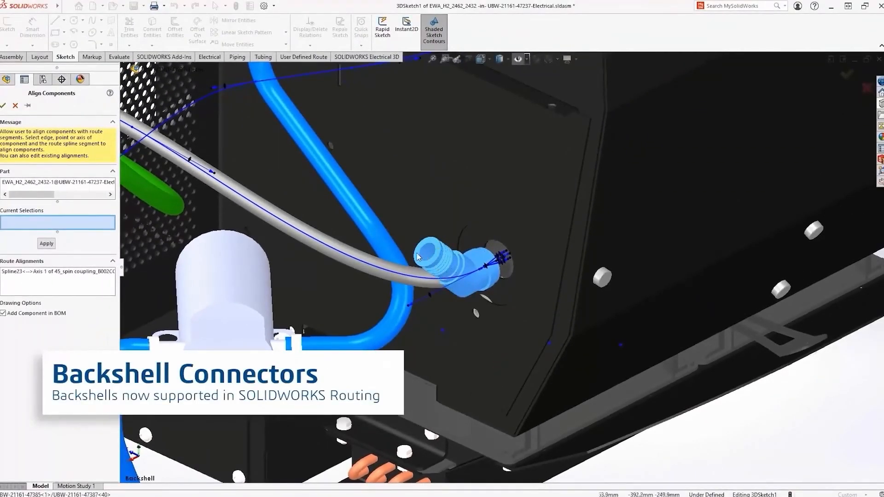
click(374, 261)
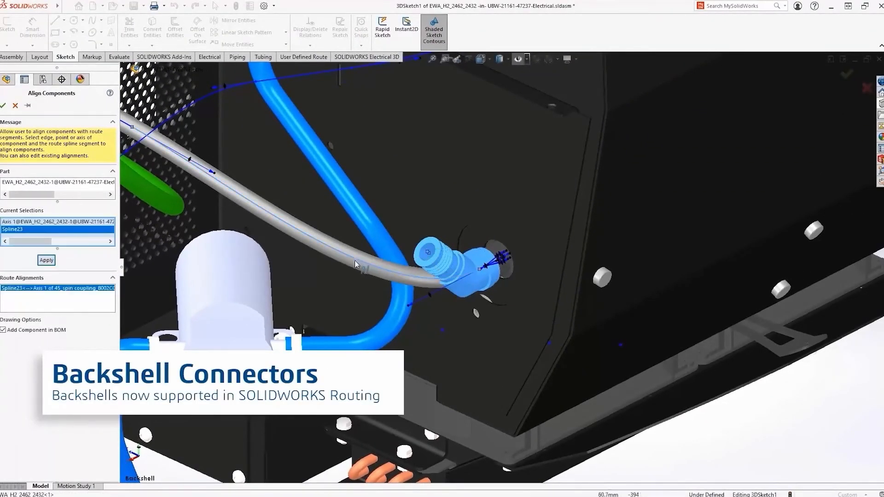
click(429, 254)
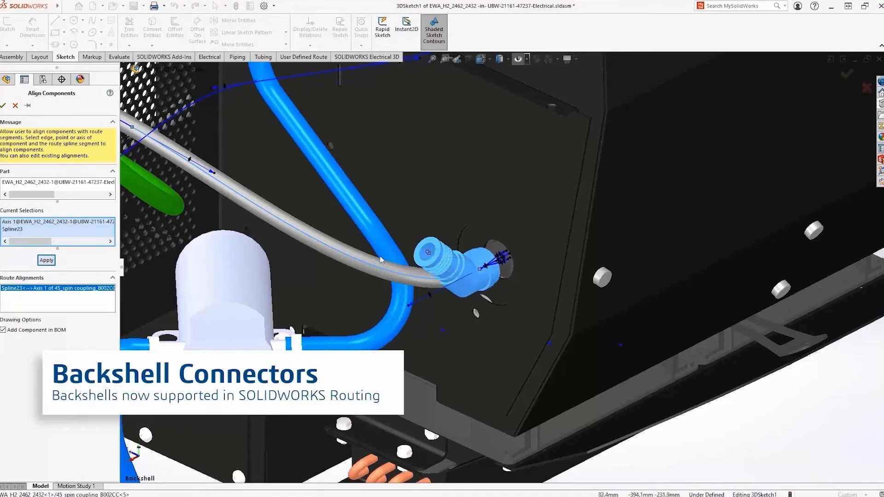
click(46, 261)
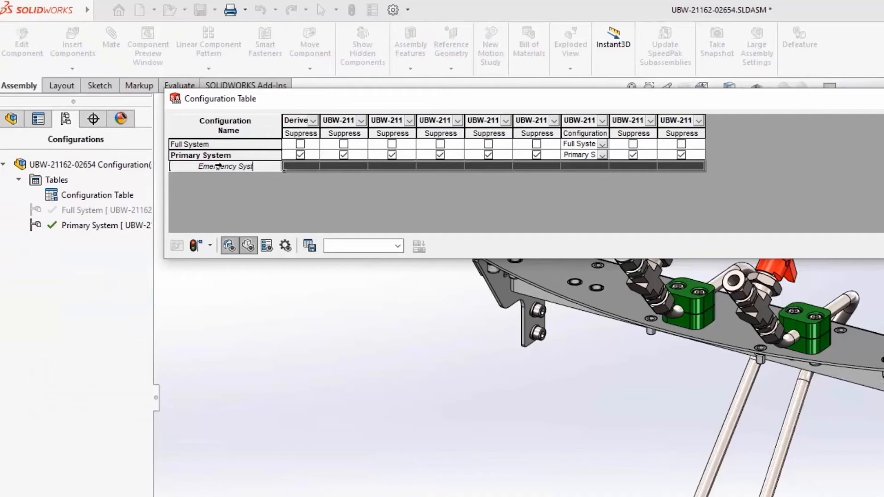
- Add an Emergency System configuration in the Configuration Table and make it the active configuration
text(em)
key(Return)
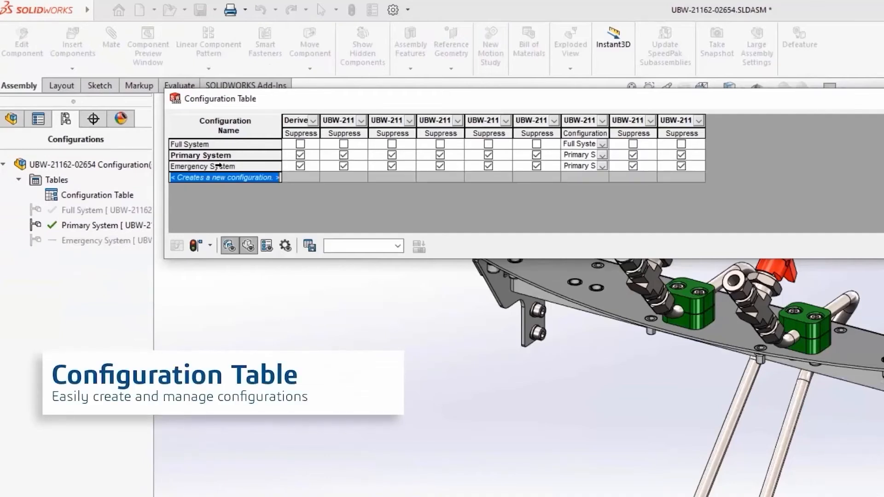
click(218, 166)
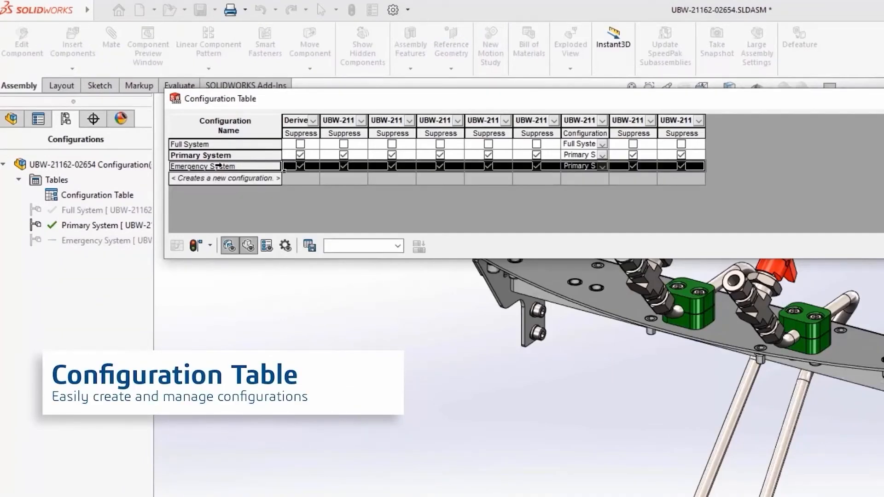
right_click(218, 166)
click(256, 220)
- Unsuppress the items in the first six columns of the Emergency System row and open its component configuration choices
click(300, 167)
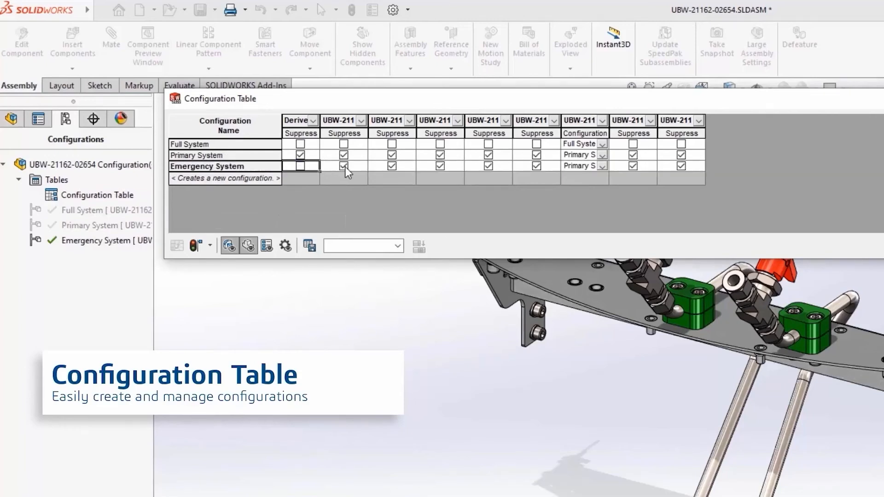
click(344, 167)
click(390, 167)
click(440, 166)
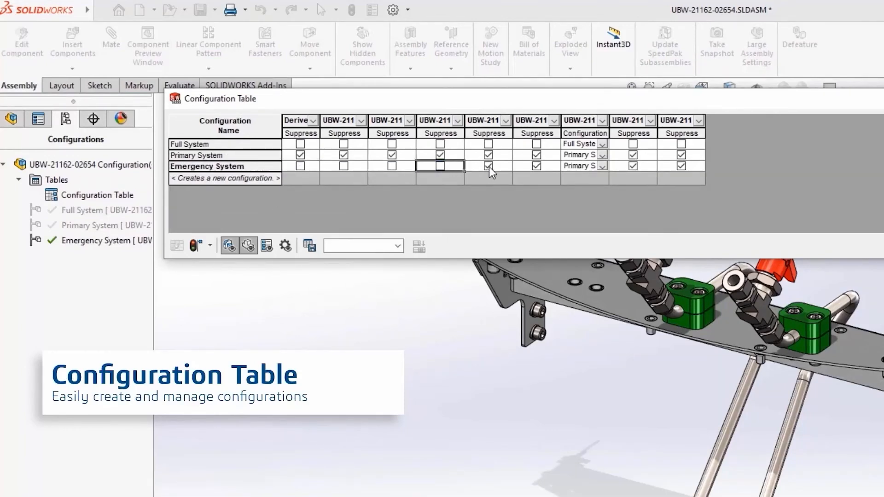
click(489, 167)
click(536, 166)
click(602, 165)
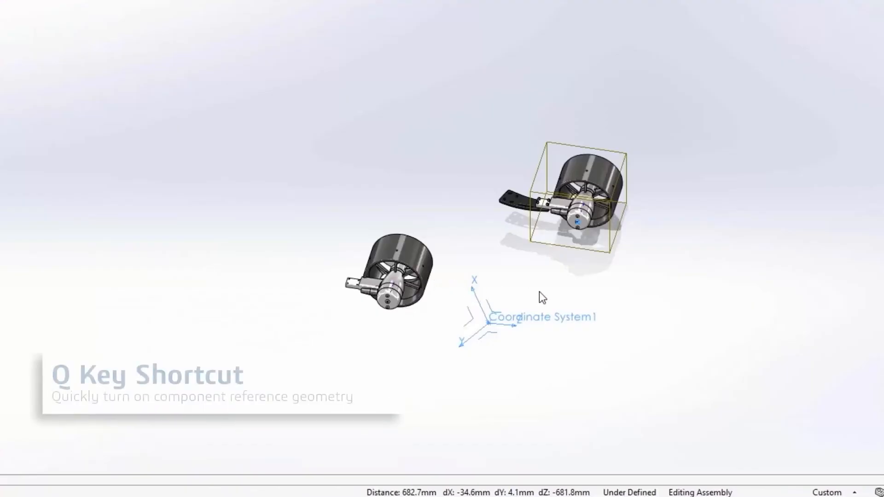
- Show the component reference geometry and pick Coordinate System1 and the front thruster's origin for mating
key(q)
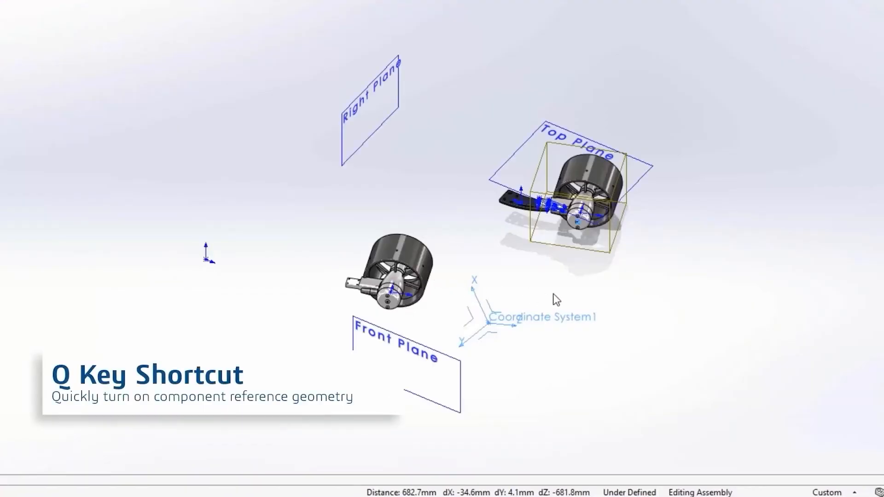
key(Escape)
click(528, 318)
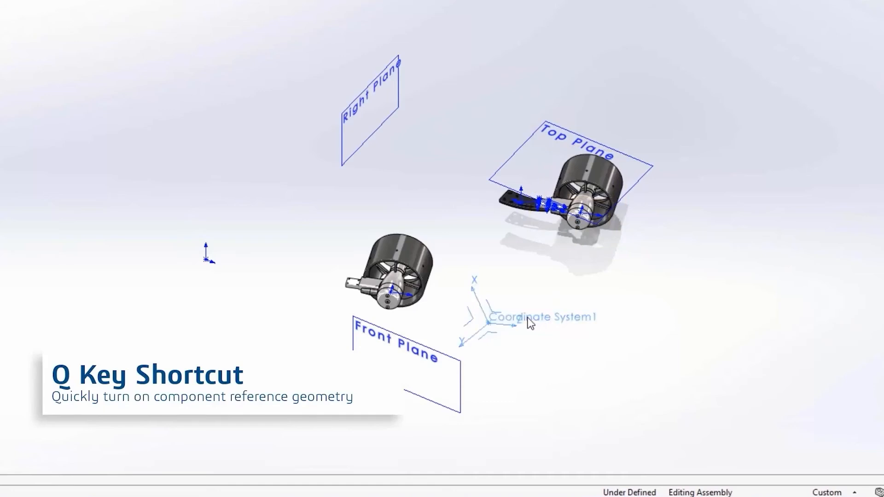
ctrl+click(390, 291)
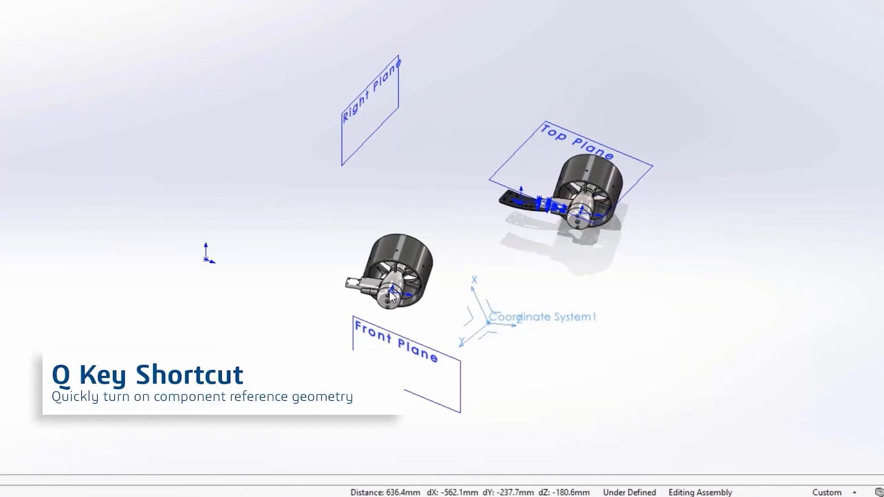
click(429, 281)
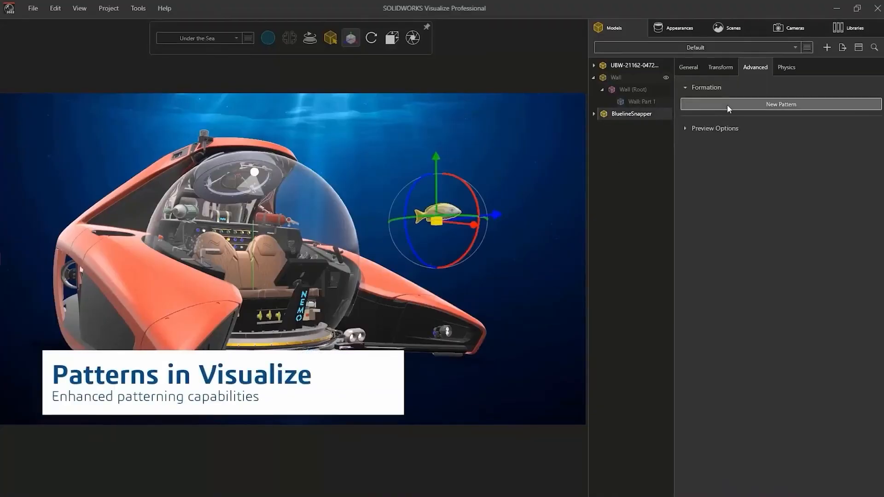
- In SOLIDWORKS Visualize, create a new pattern of the BluelineSnapper fish and set its formation type to Scatter
click(727, 104)
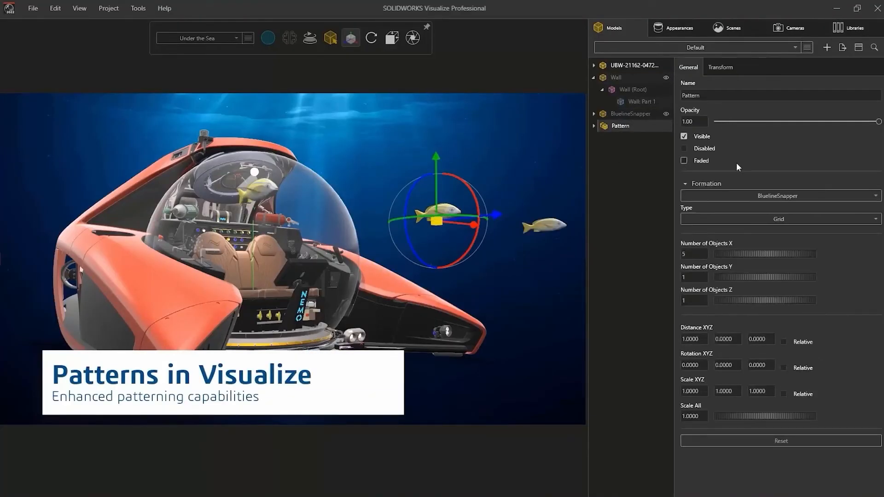
click(742, 218)
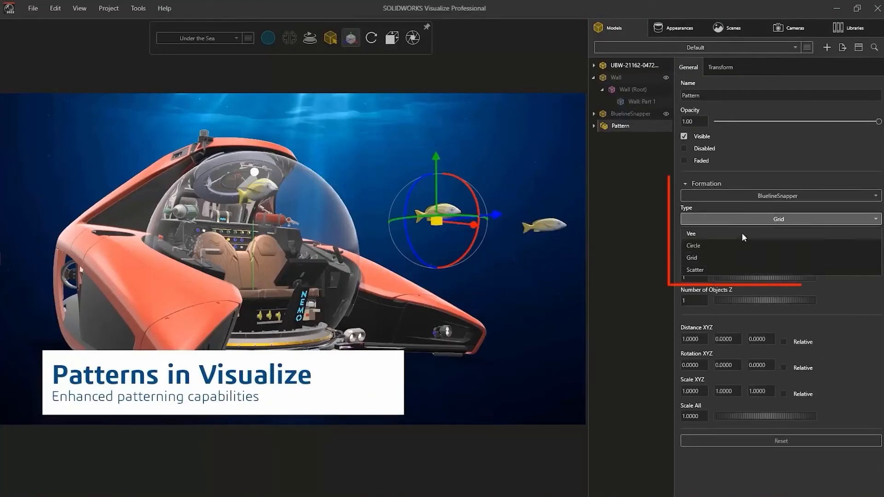
click(736, 268)
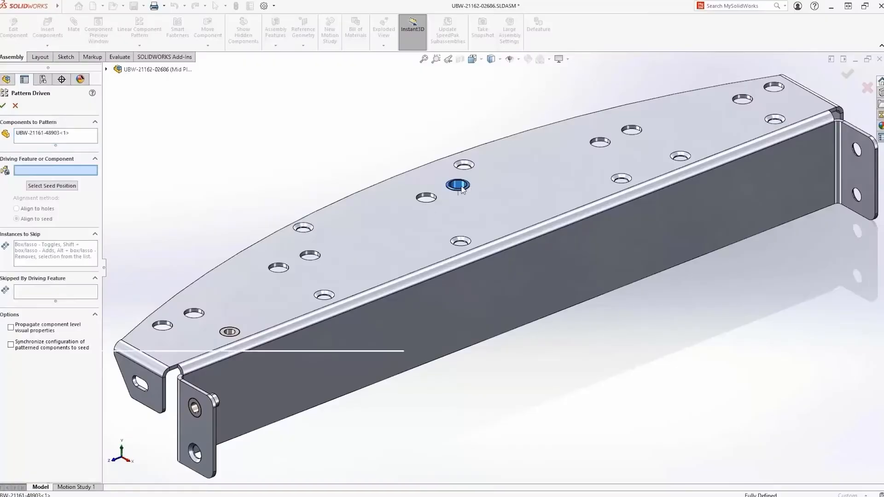
- In SOLIDWORKS, finish the M6 insert pattern on the mid plate and create a Pattern Driven pattern of the M5 insert from the smaller holes
click(427, 196)
right_click(427, 195)
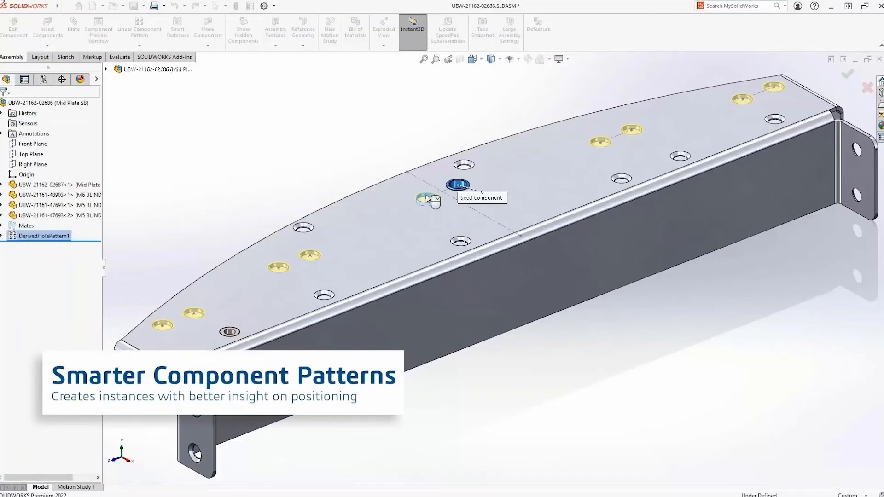
key(s)
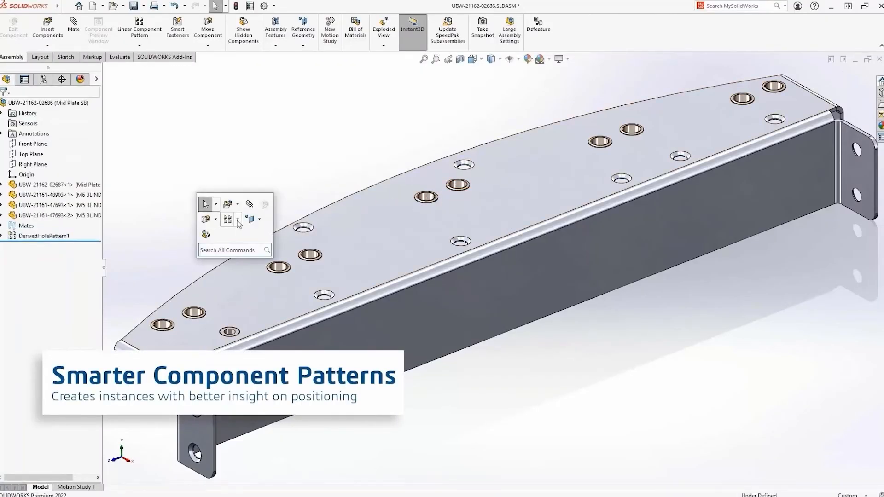
click(238, 220)
click(260, 257)
click(230, 332)
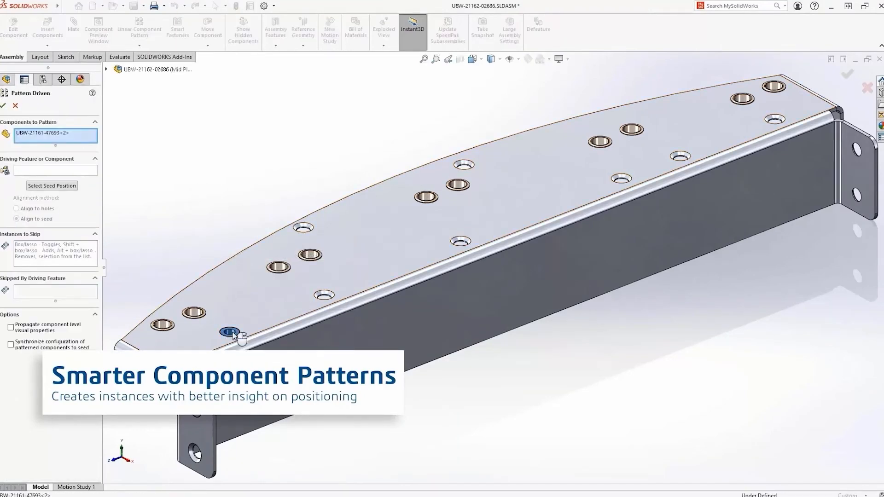
click(331, 296)
right_click(334, 297)
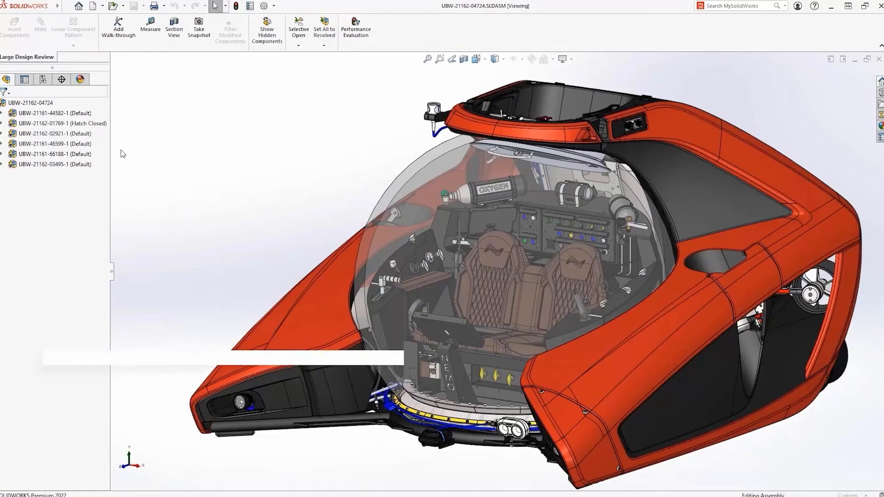
right_click(22, 104)
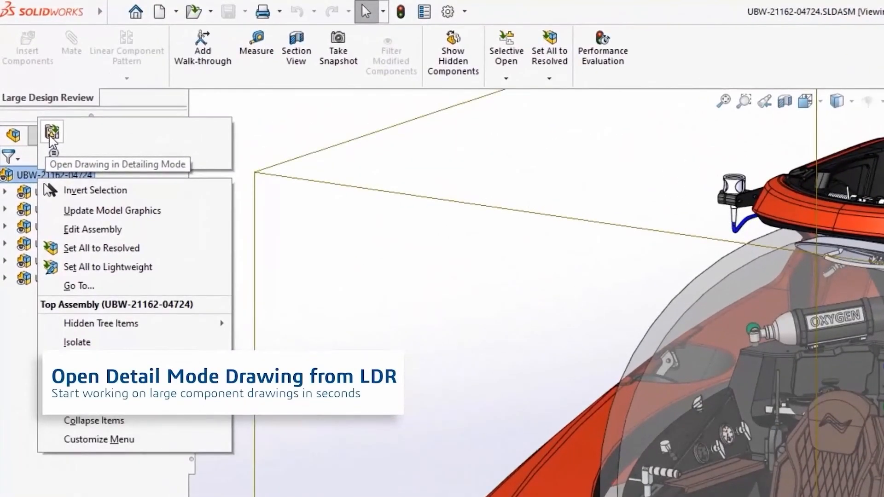
click(51, 133)
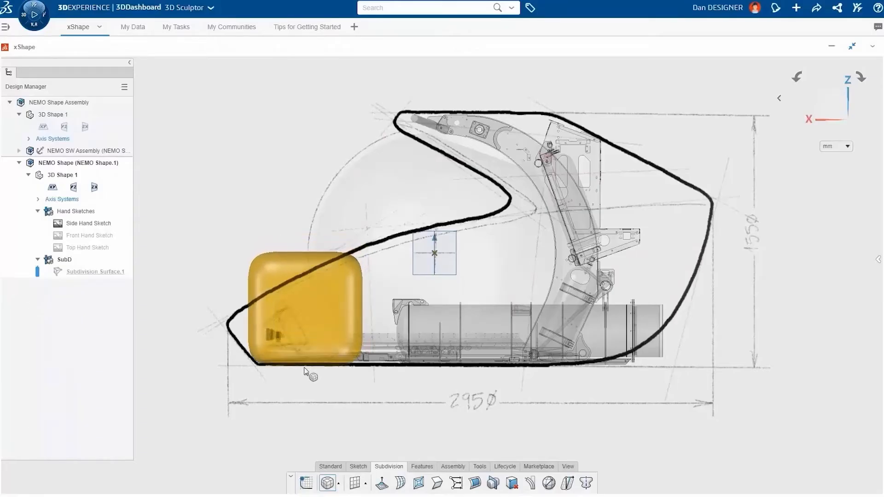
- In xShape, pull the subdivision surface's lower front centre edge upward to follow the lower arch of the hand sketch
click(304, 371)
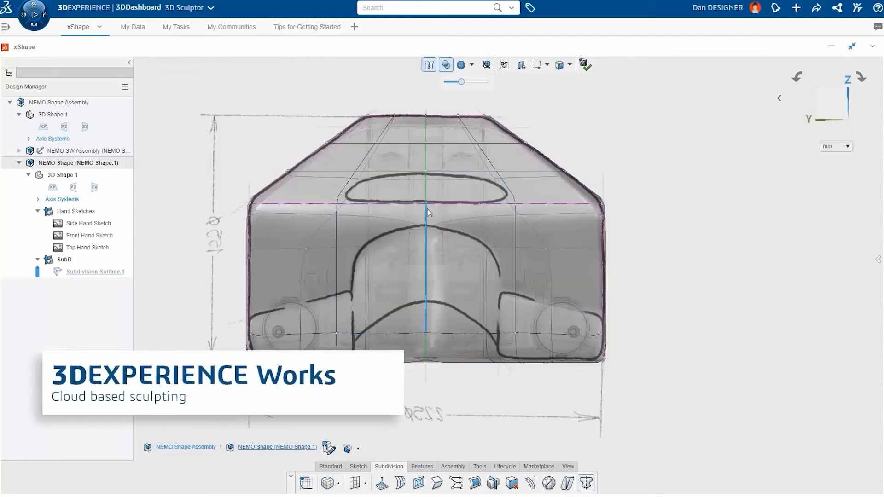
drag(427, 333, 436, 236)
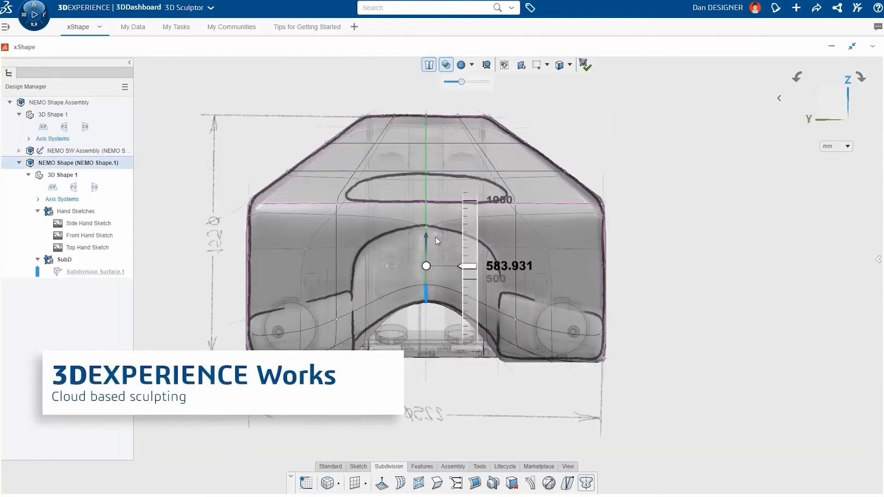
- Hide the Hand Sketches group and make the subdivision surface fully opaque
click(92, 213)
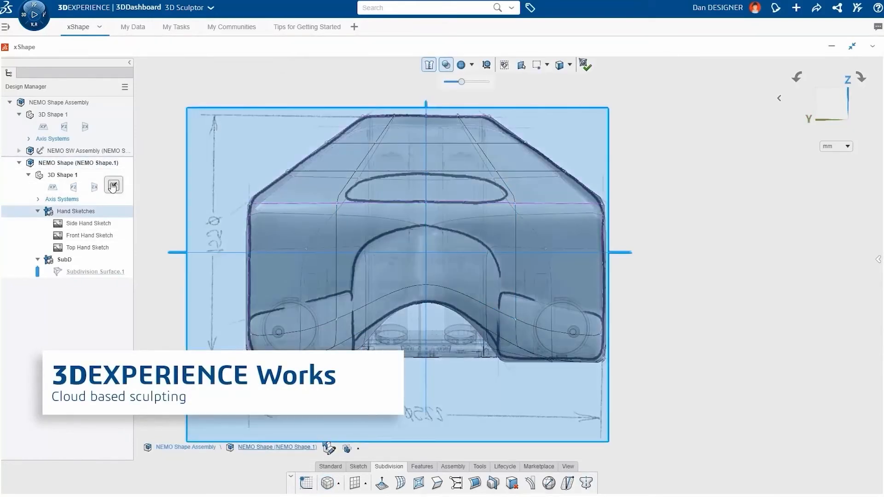
click(113, 186)
drag(462, 83, 443, 83)
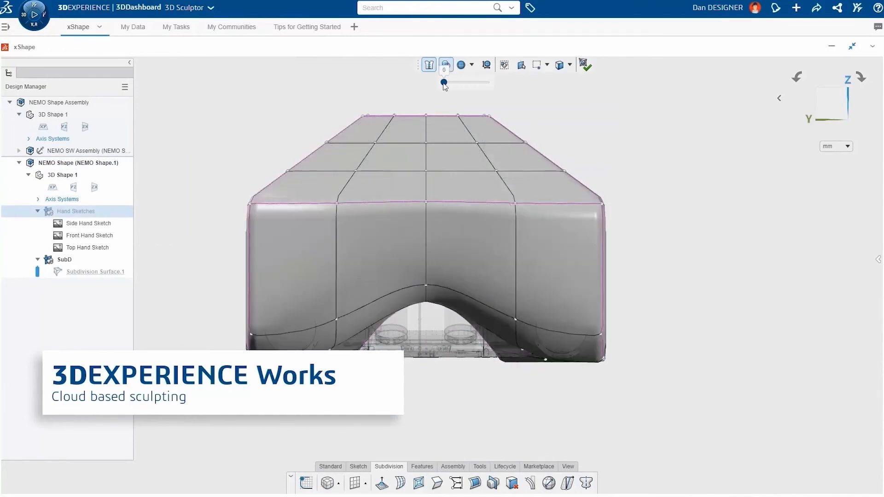
- Open a window through the body between the two matching upper faces on its opposite sides and exit the subdivision surface
click(398, 191)
middle_drag(397, 189, 480, 208)
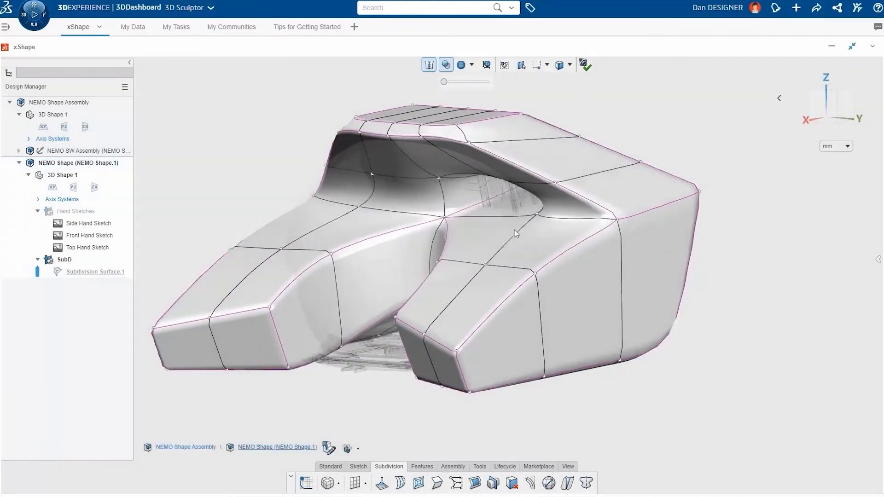
middle_drag(514, 230, 548, 217)
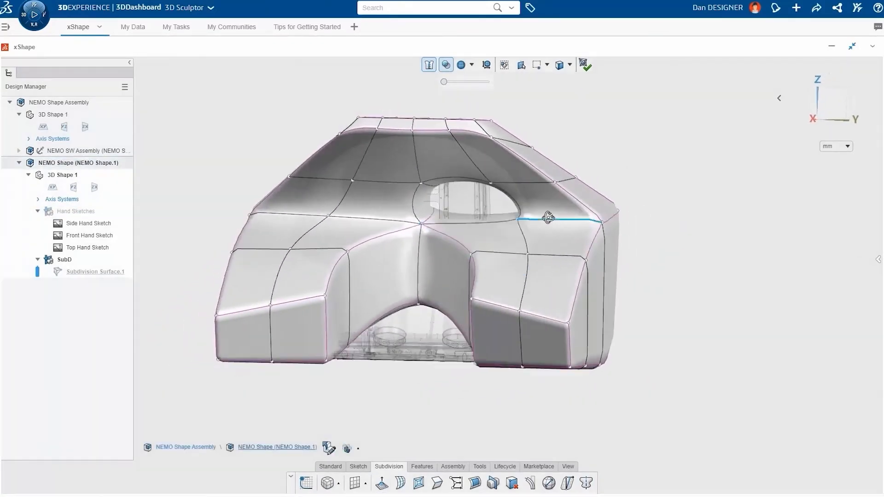
click(585, 65)
middle_drag(624, 174, 517, 266)
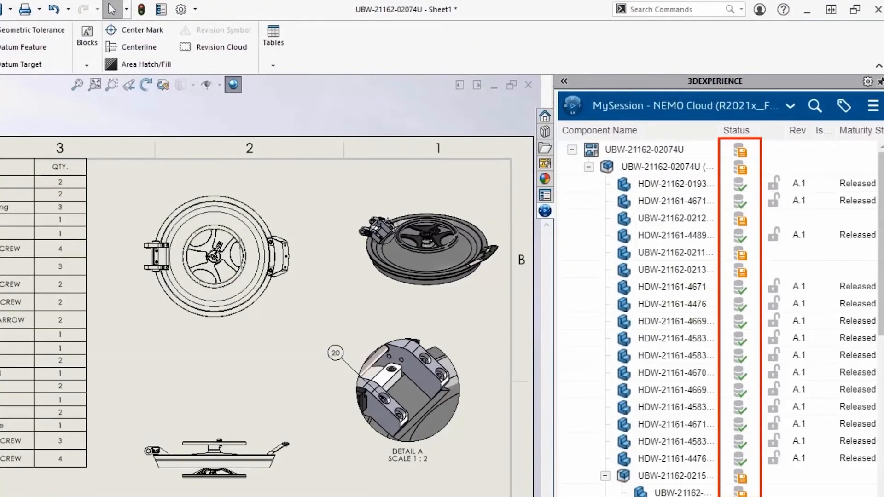
click(582, 293)
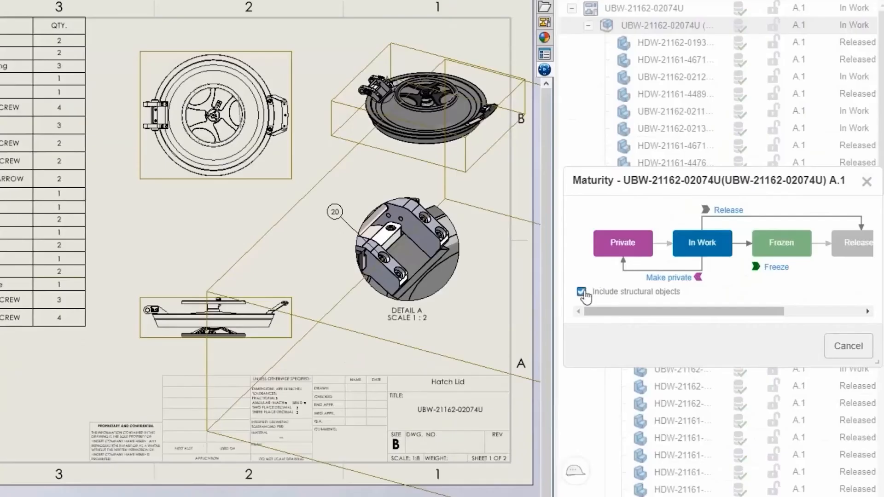
click(728, 214)
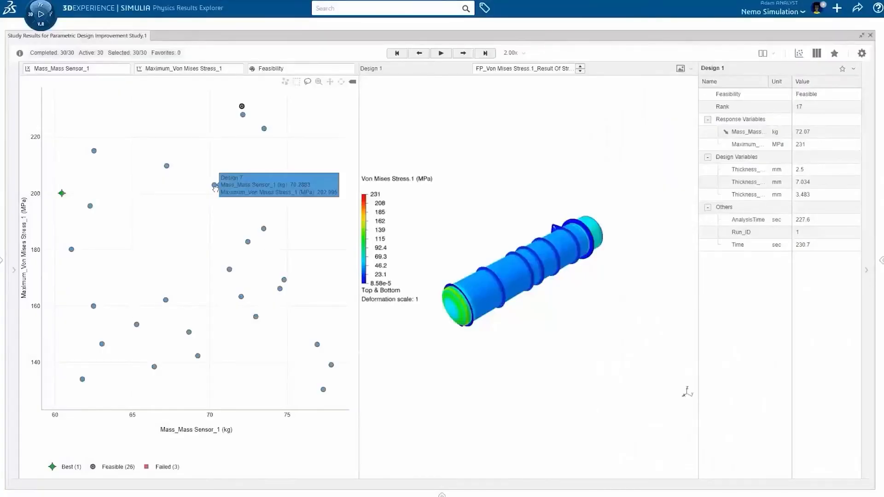
- In SIMULIA Physics Results Explorer, compare the Von Mises stress results of Design 7 and other feasible designs on the mass-stress plot
click(215, 185)
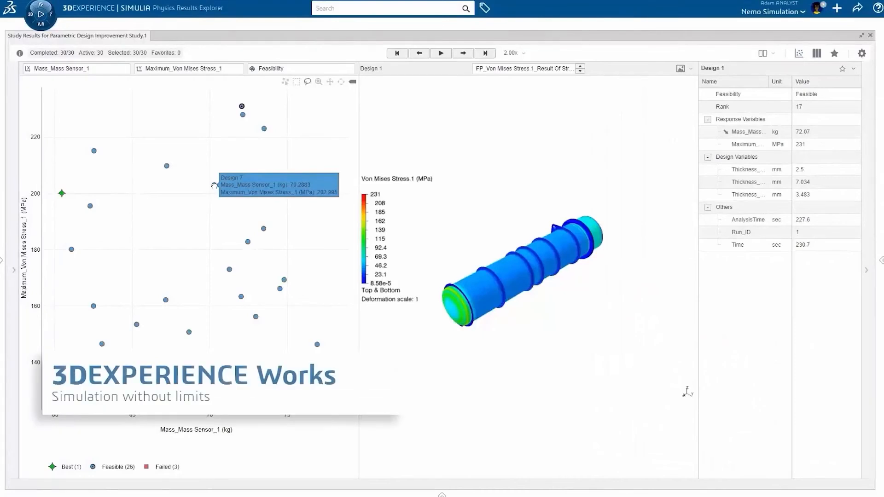
click(230, 269)
mouse_move(170, 302)
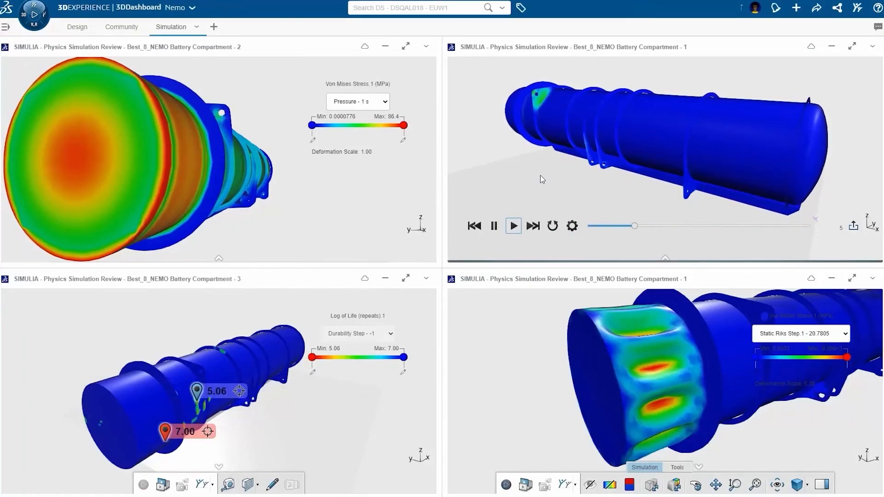
- In the 3DDashboard Simulation tab, inspect the animated result of Best_8_NEMO Battery Compartment - 1 from another angle
drag(540, 175, 579, 187)
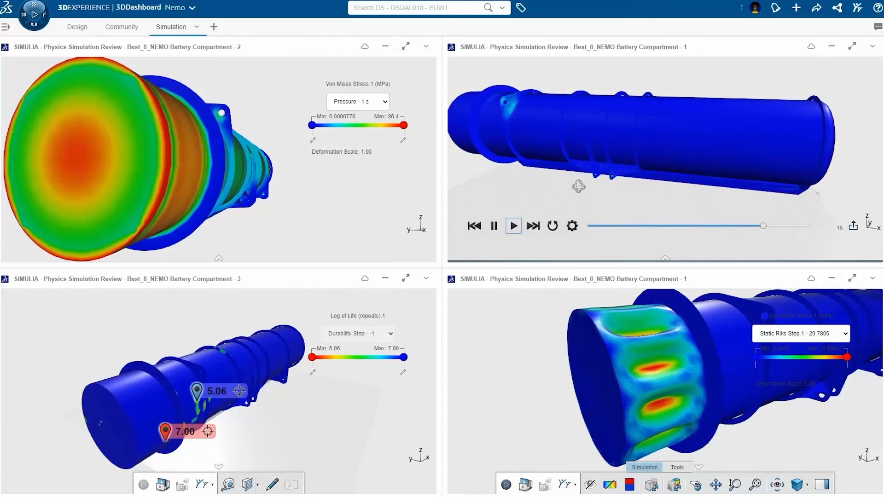